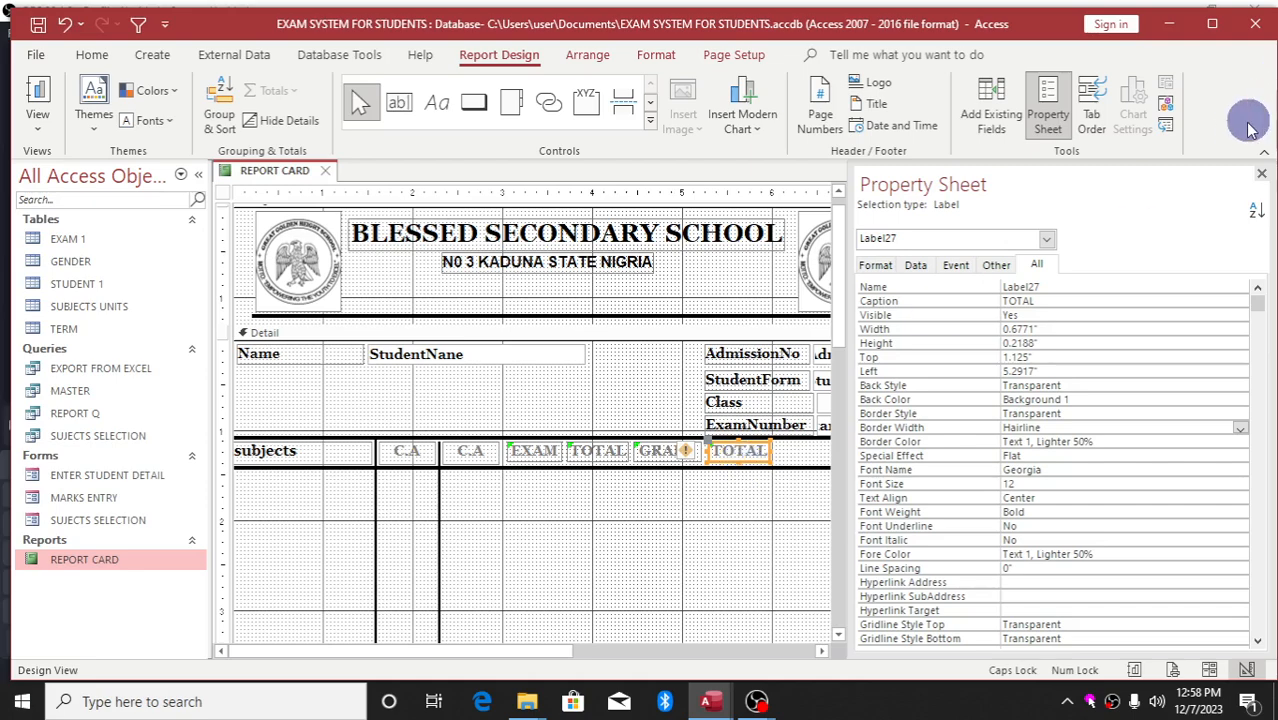
Hide the Property Sheet and widen the last TOTAL label beside GRADE
left_click(1264, 176)
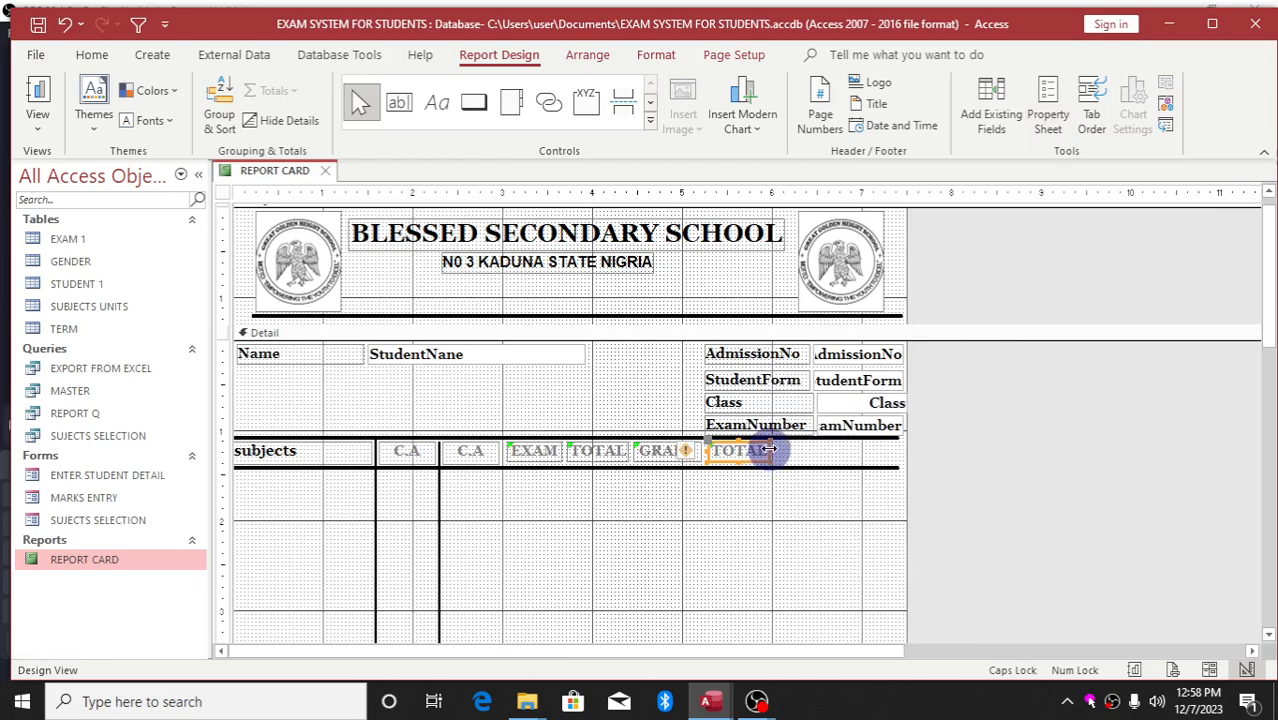
left_click_drag(771, 452, 806, 449)
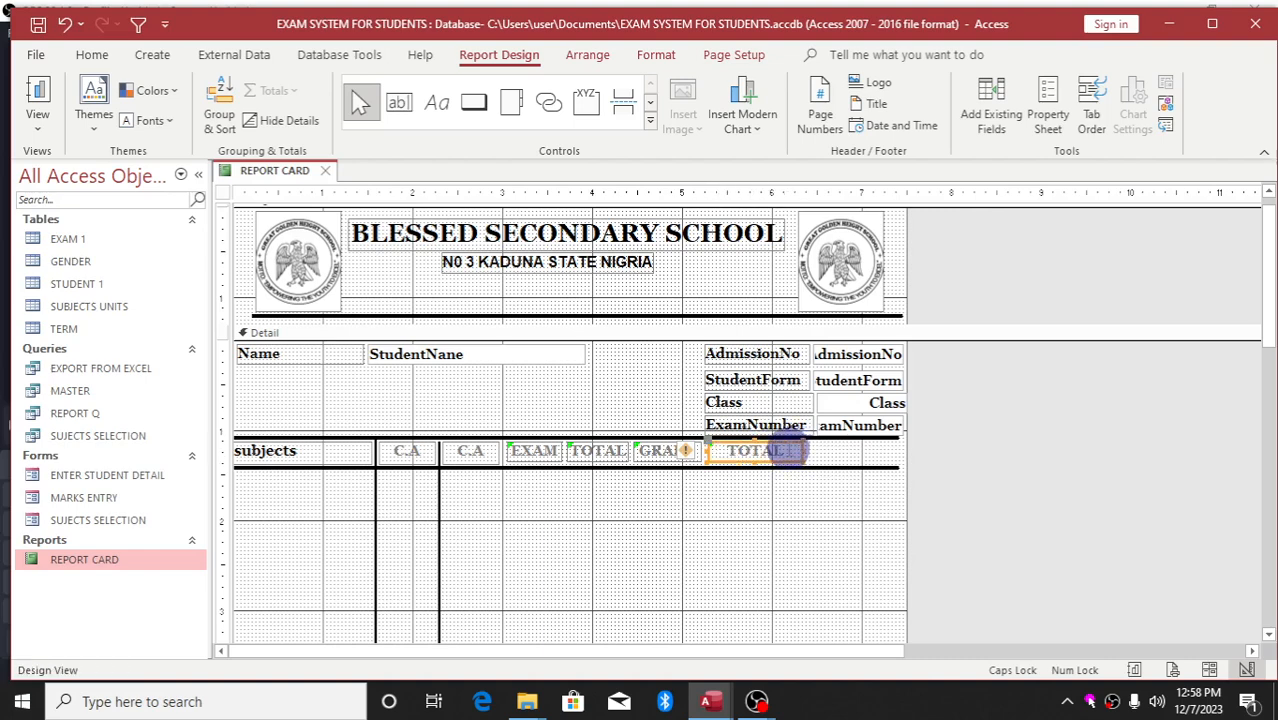
left_click(789, 451)
Replace the text of the TOTAL label after GRADE with 'SUBJECT POSITION'
key("BackSpace")
key("BackSpace")
key("BackSpace")
key("BackSpace")
key("BackSpace")
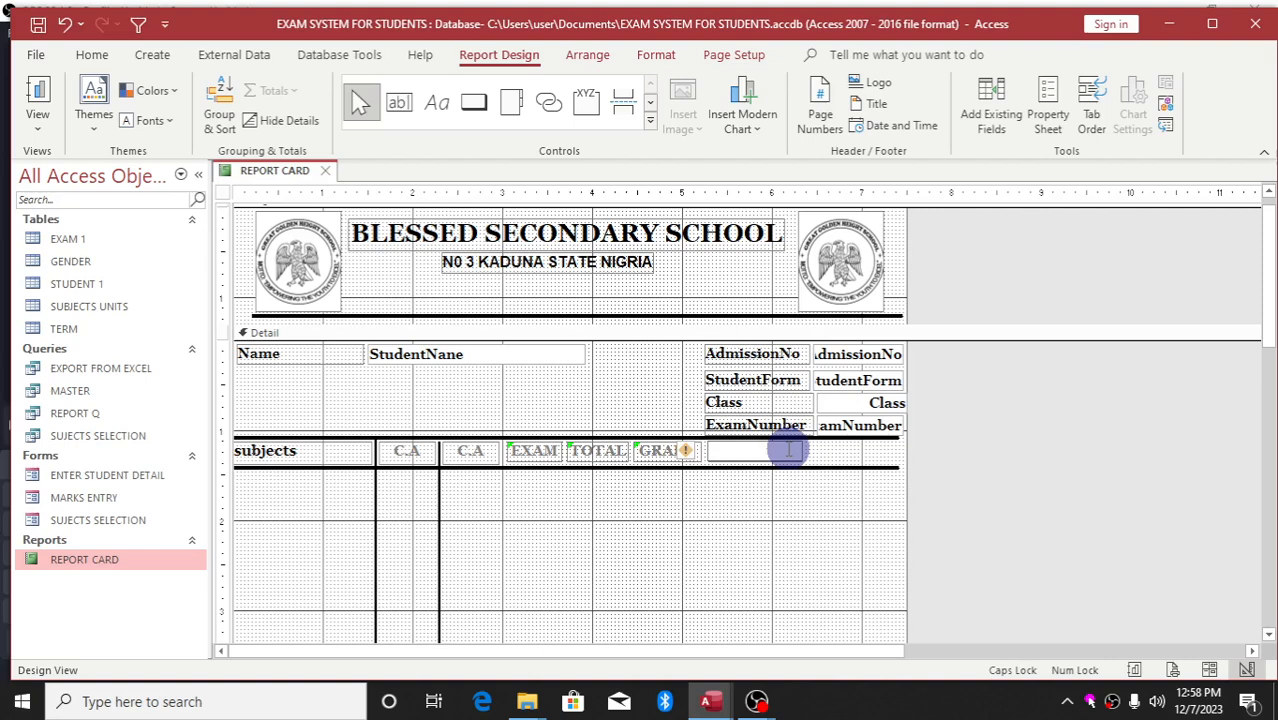
type("PO")
key("BackSpace")
key("BackSpace")
type("SUBJECT")
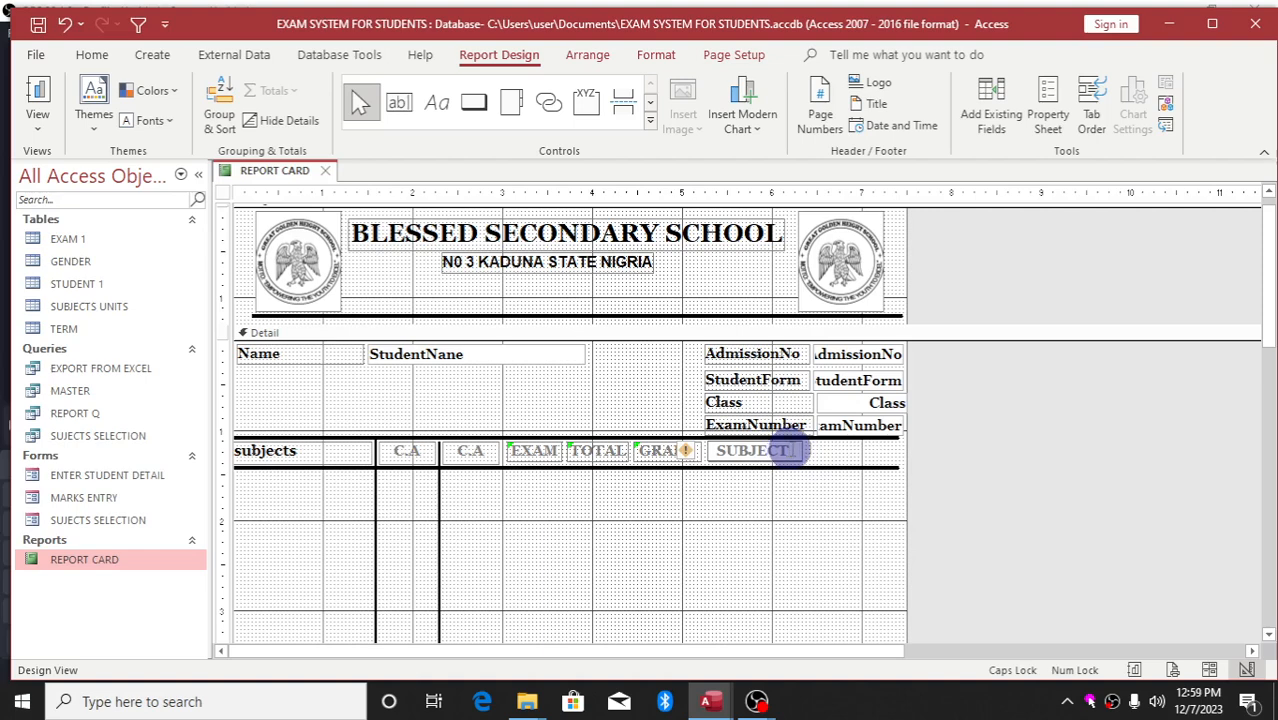
type(" PO")
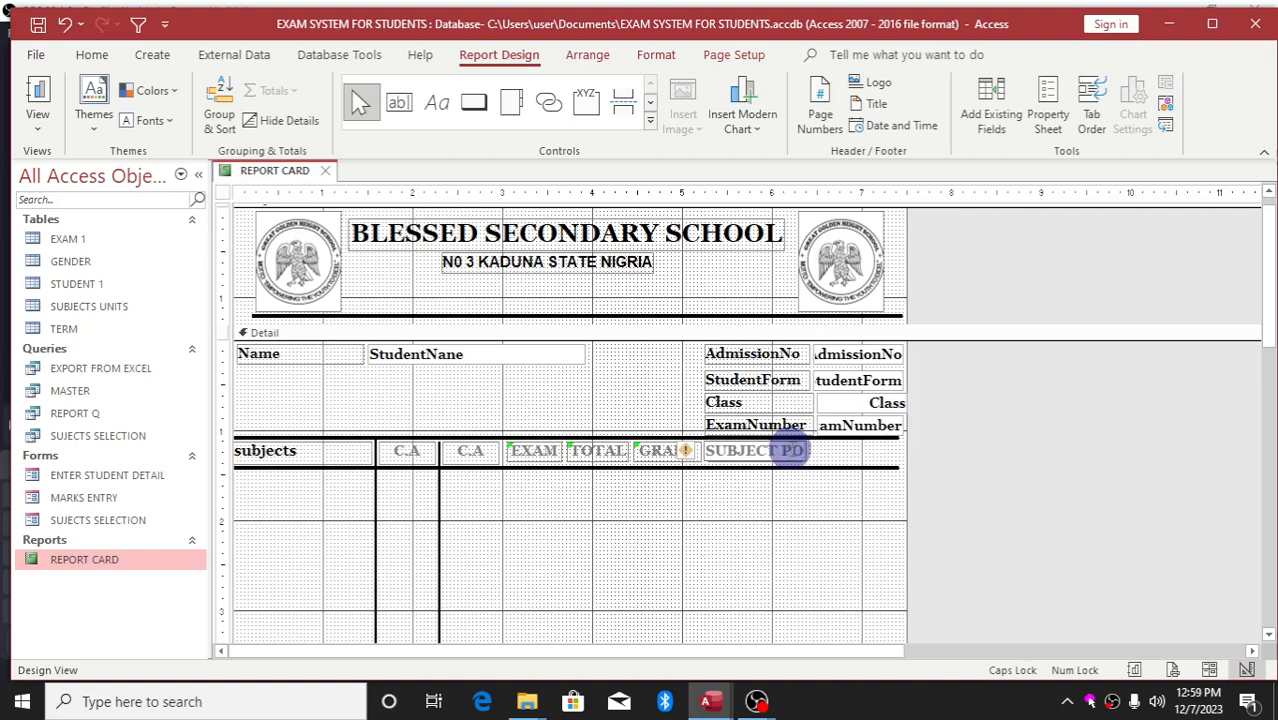
type("SI")
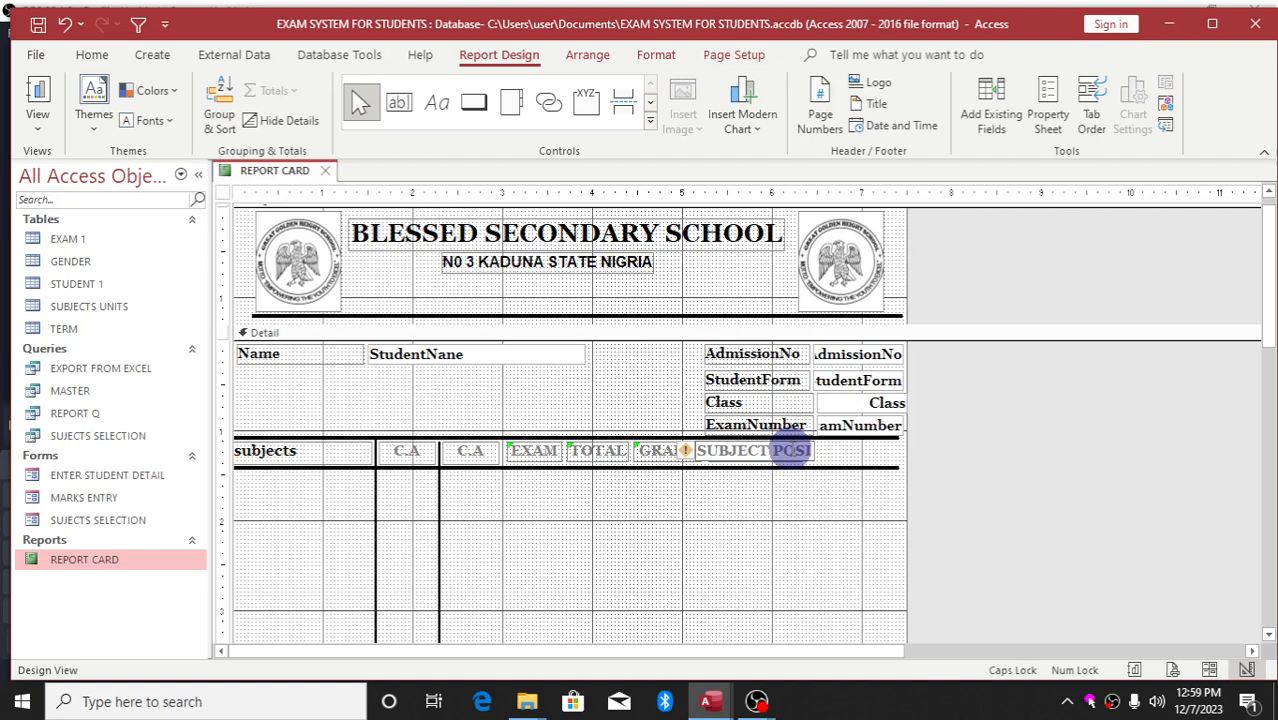
type("TIO")
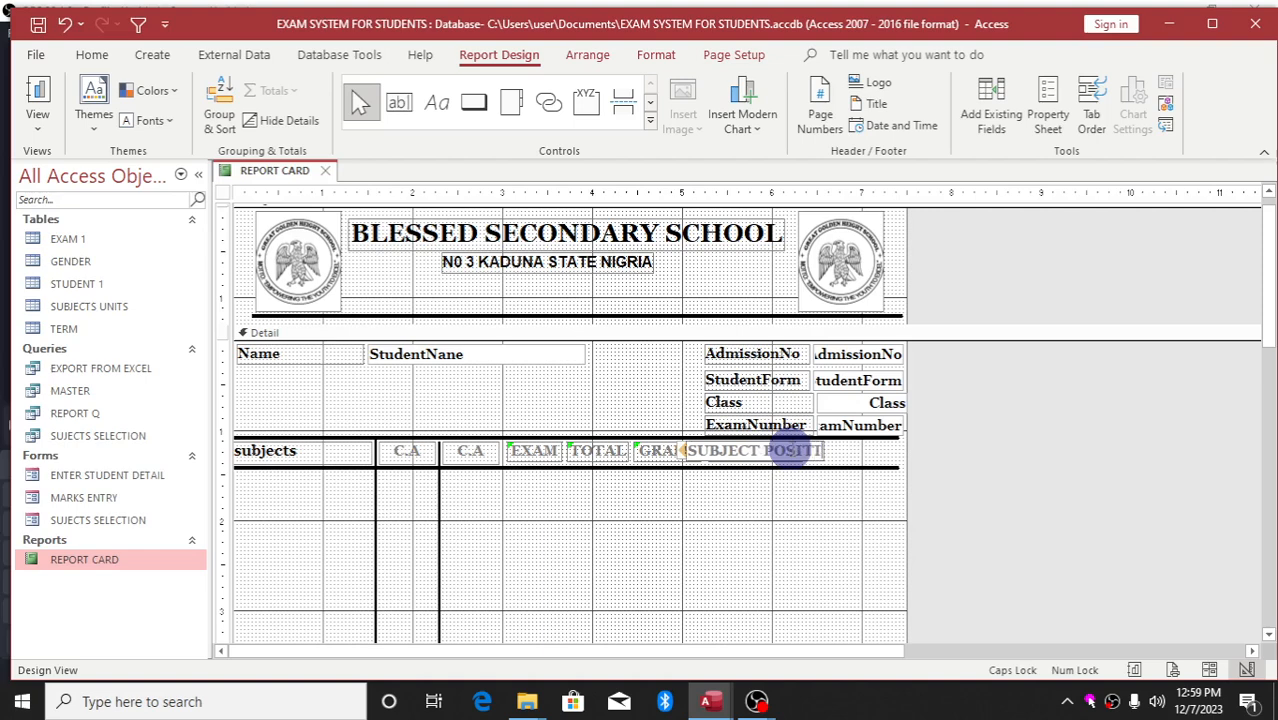
type("N")
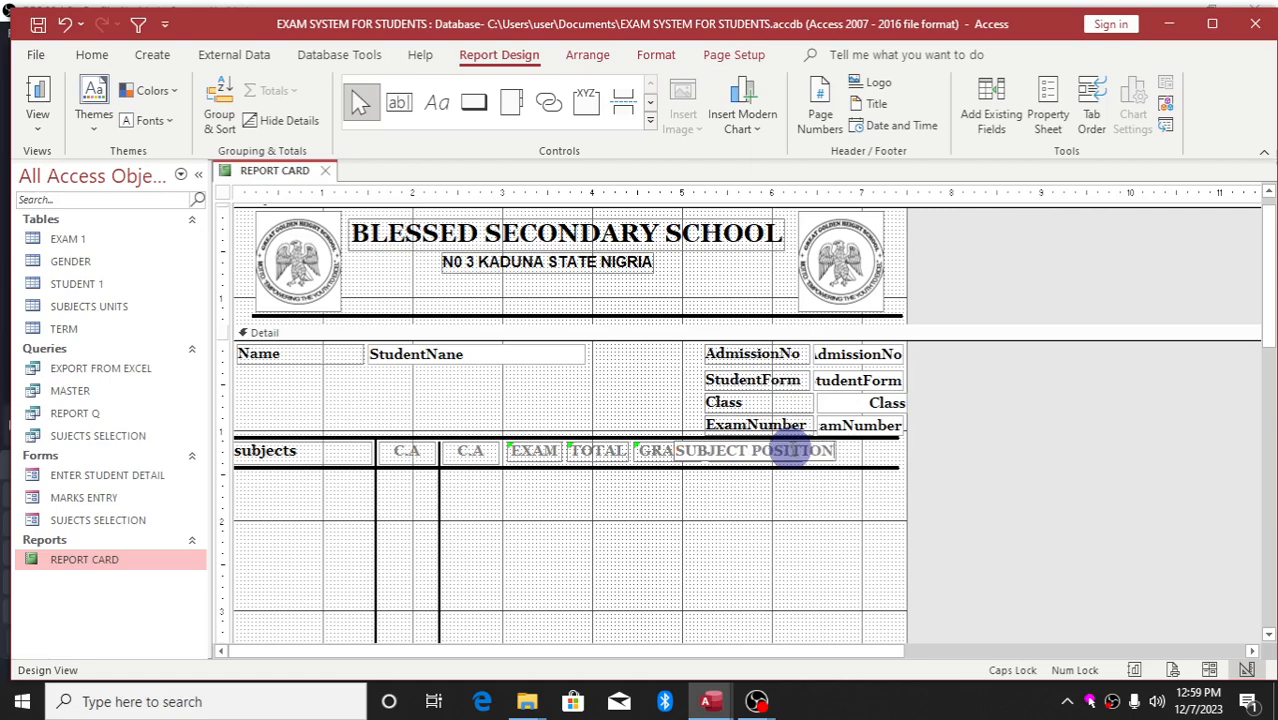
left_click(776, 497)
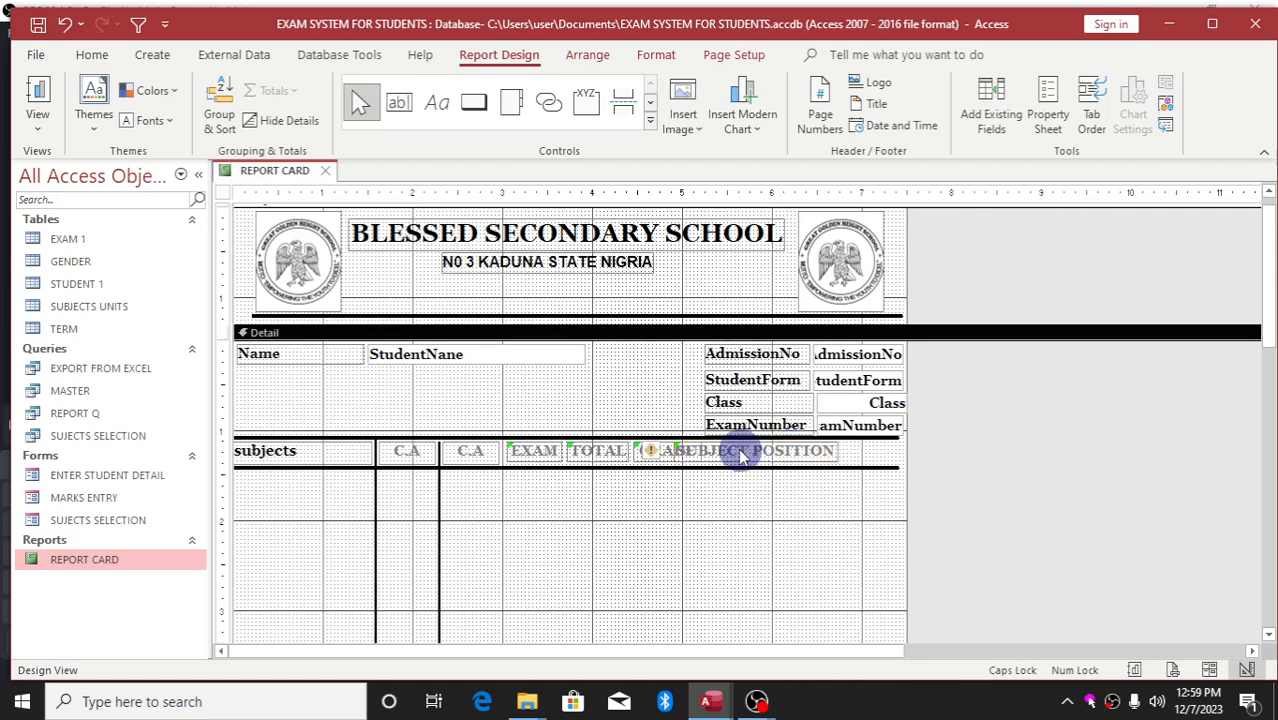
Shift the SUBJECT POSITION label right until the GRADE heading is fully uncovered
left_click_drag(745, 458, 765, 455)
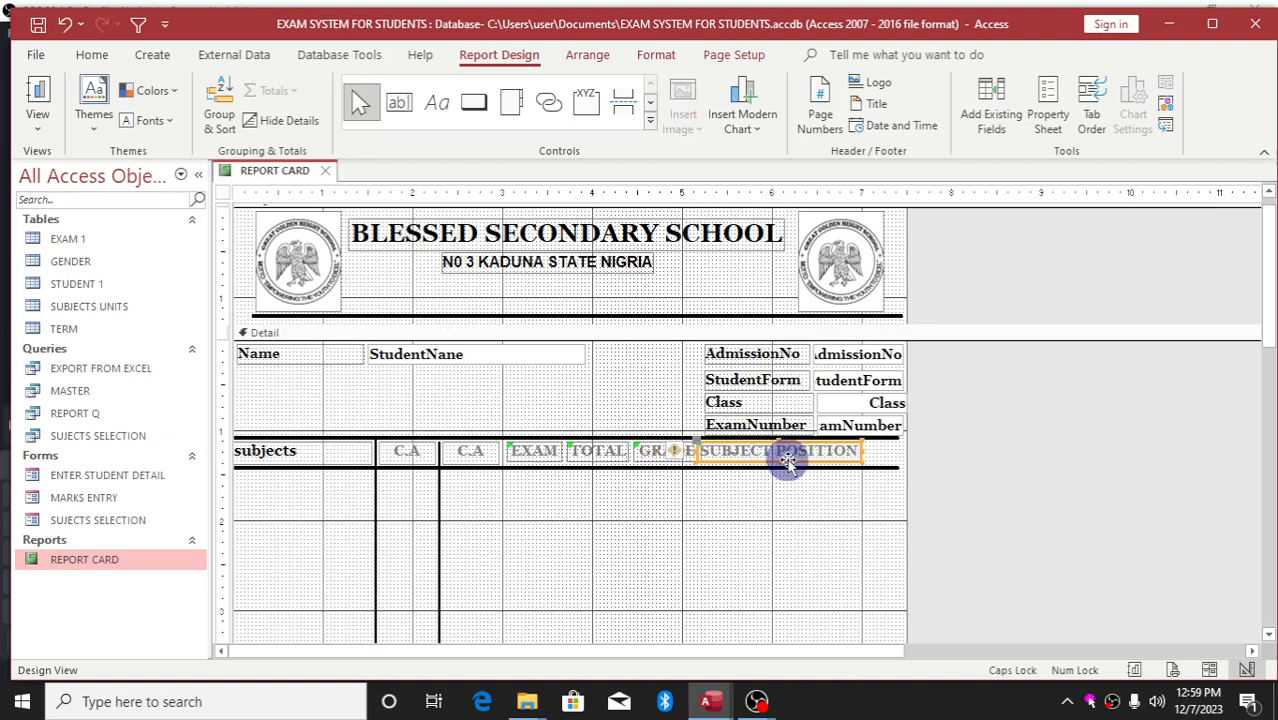
left_click_drag(790, 462, 807, 459)
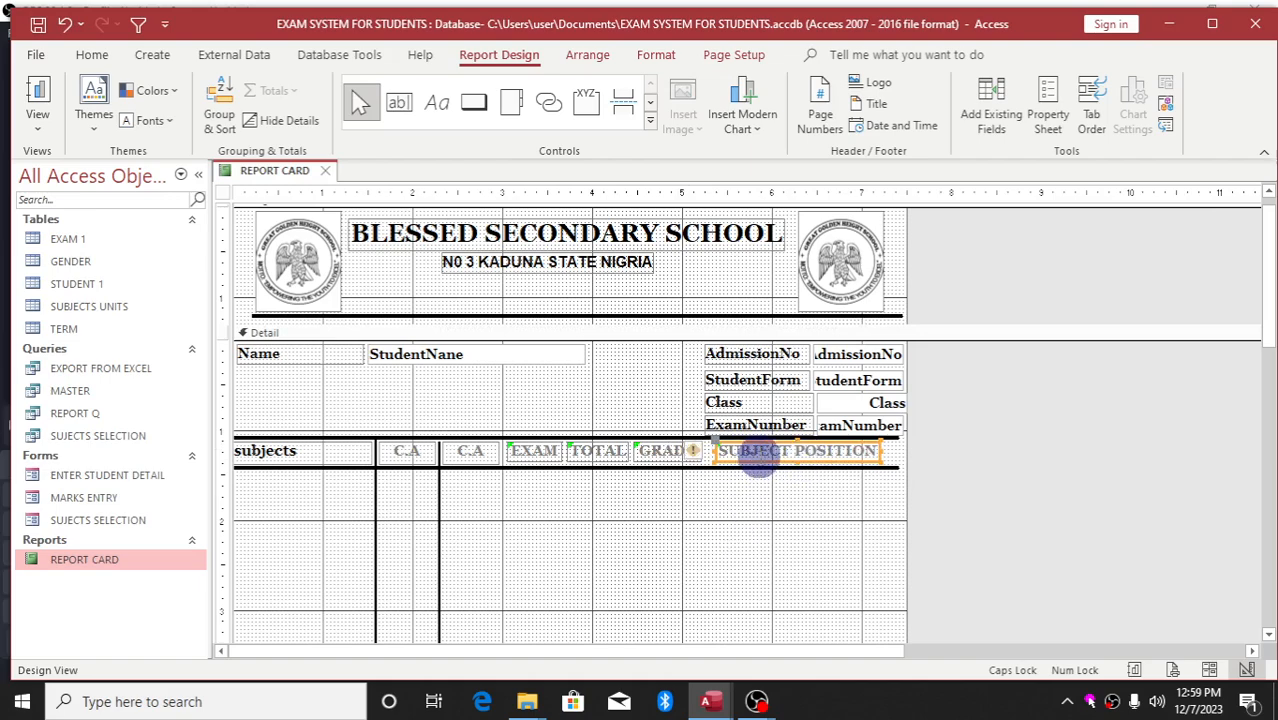
left_click_drag(762, 462, 753, 460)
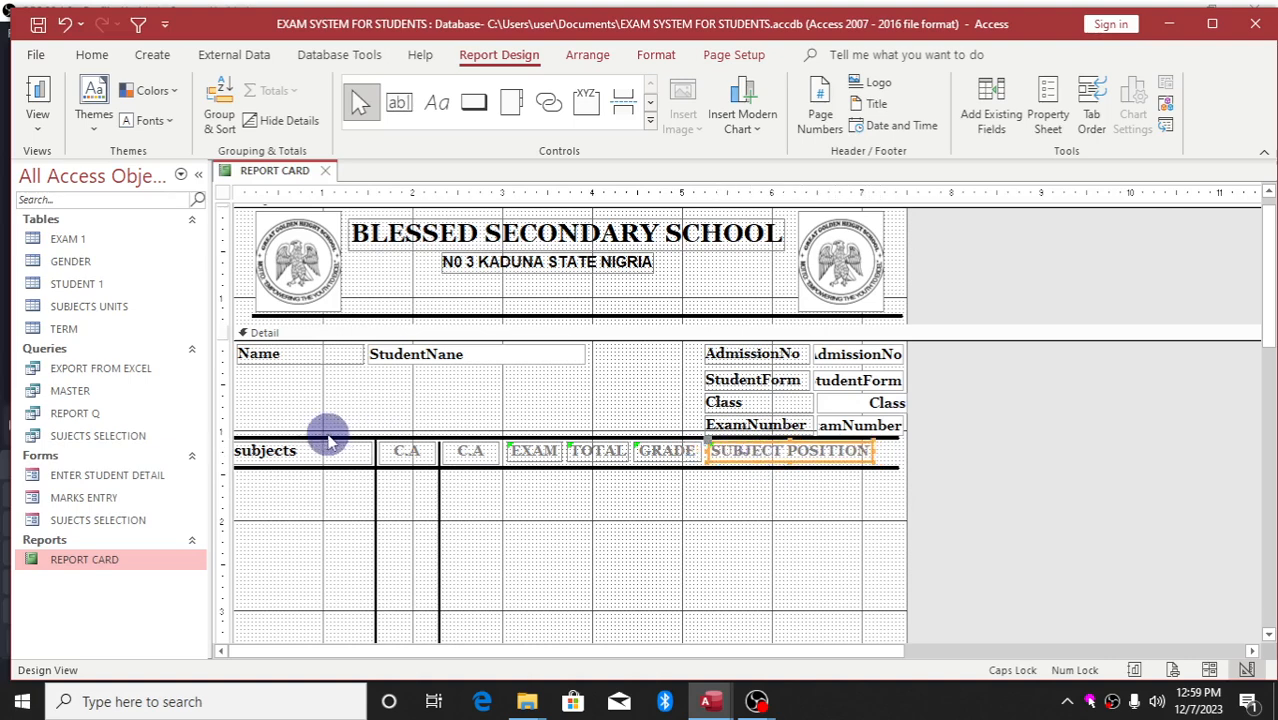
left_click(285, 452)
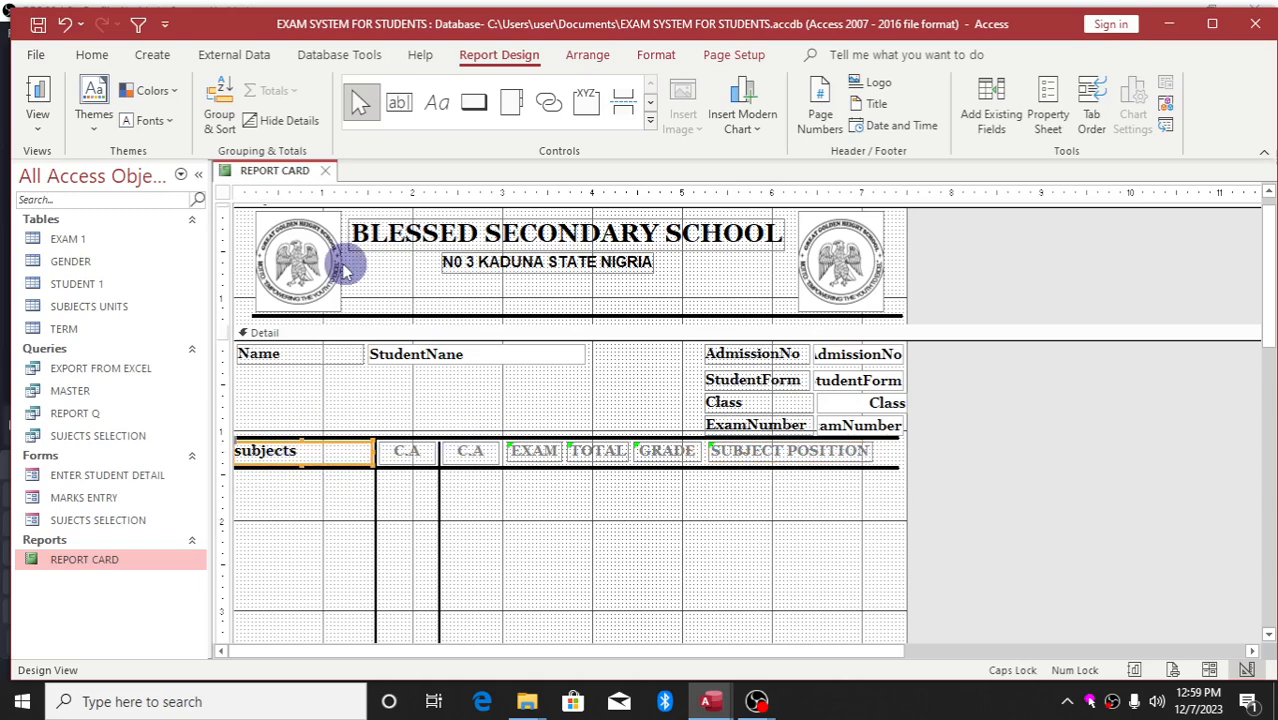
left_click(494, 491)
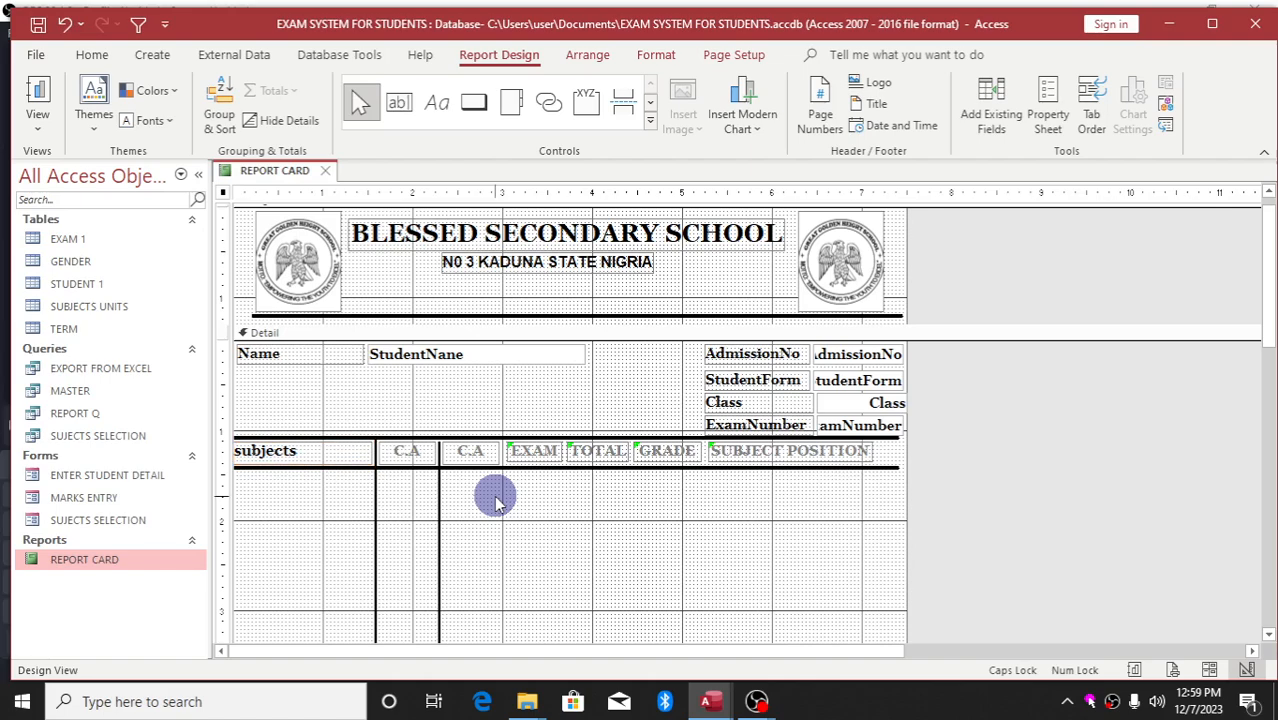
Show the first C.A label's properties and undo an accidental C.A label move
double_click(405, 450)
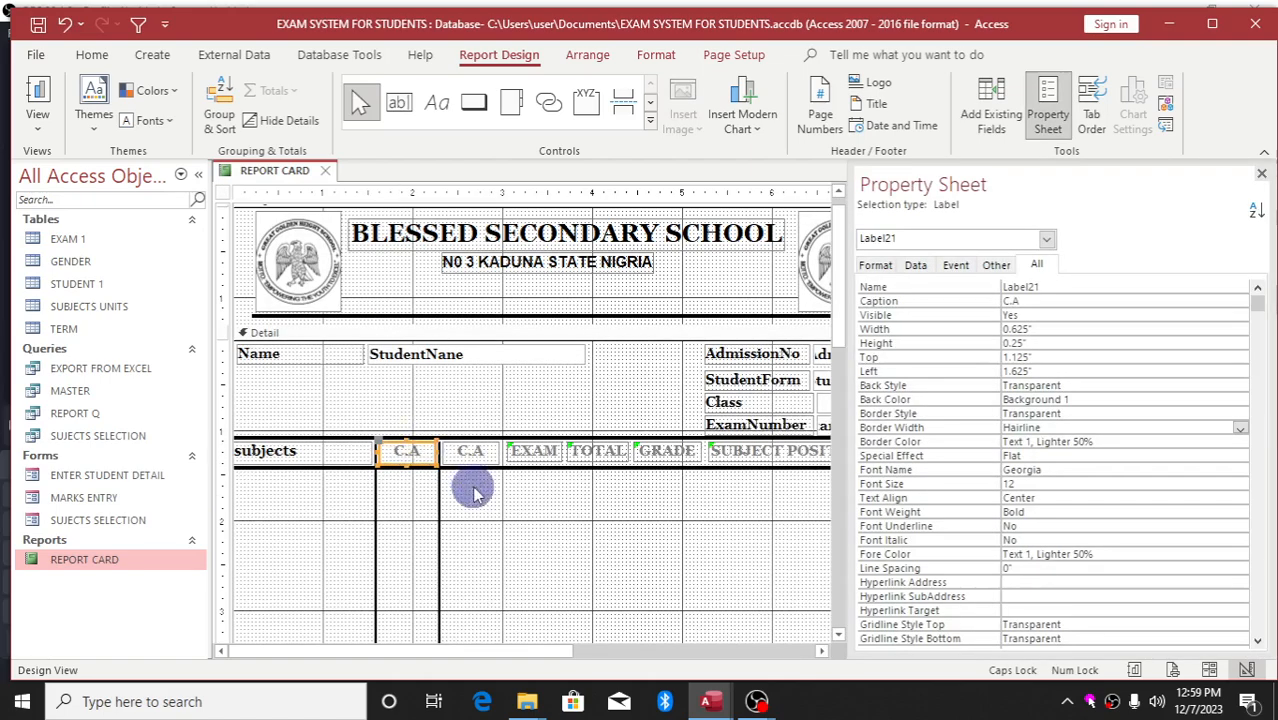
left_click(483, 455)
left_click_drag(483, 455, 528, 612)
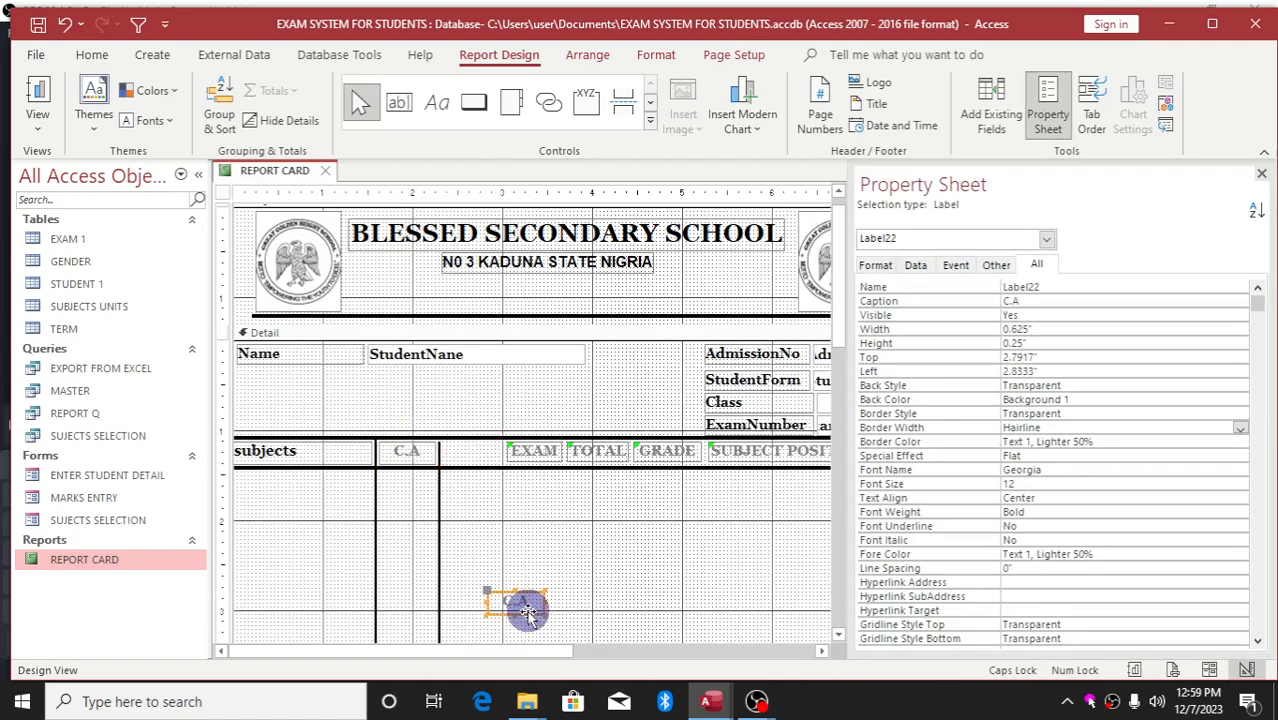
key("ctrl+z")
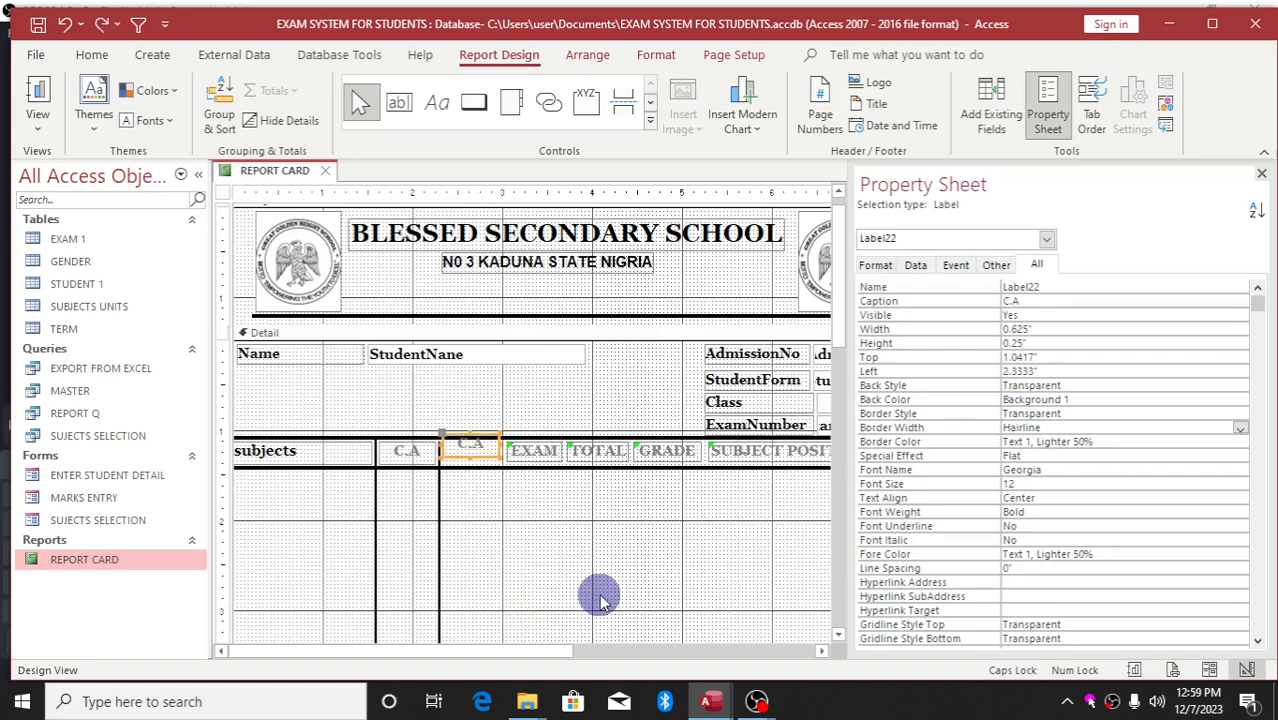
Select the C.A, C.A, EXAM, TOTAL, GRADE and SUBJECT POSITION headings together for formatting
left_click(405, 450)
left_click(465, 451, "shift")
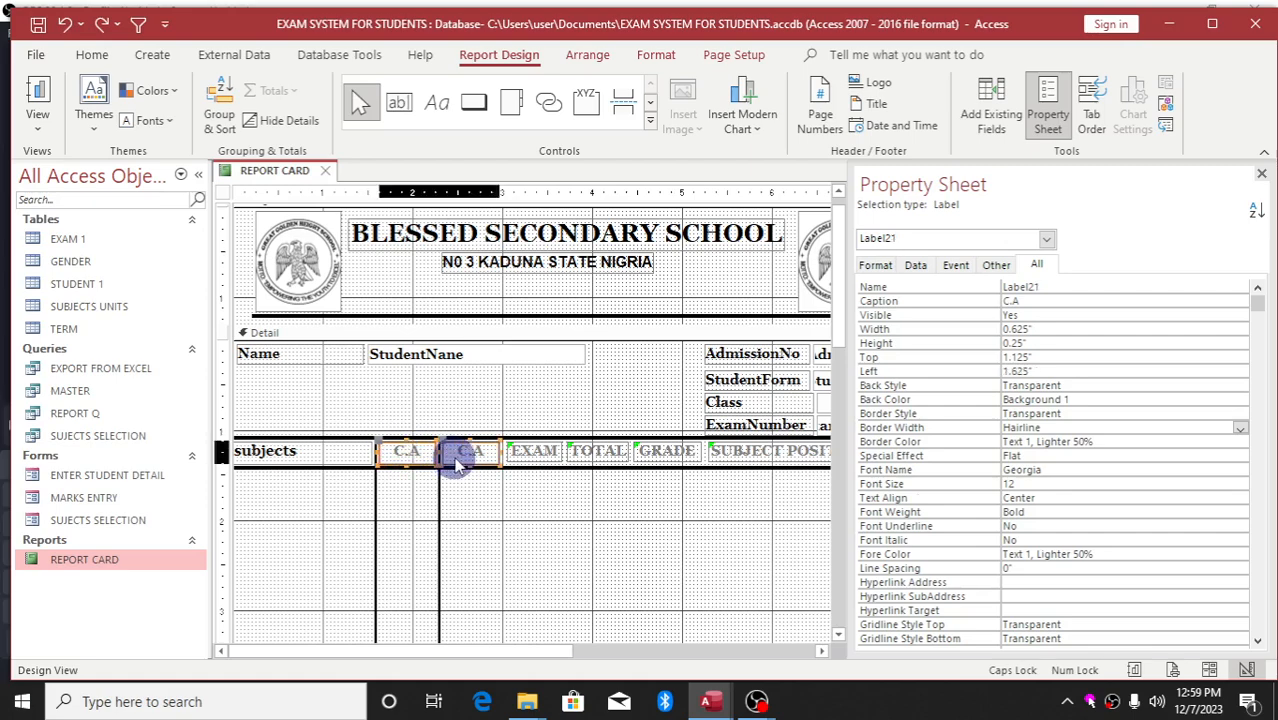
left_click(545, 452, "shift")
left_click(605, 450, "shift")
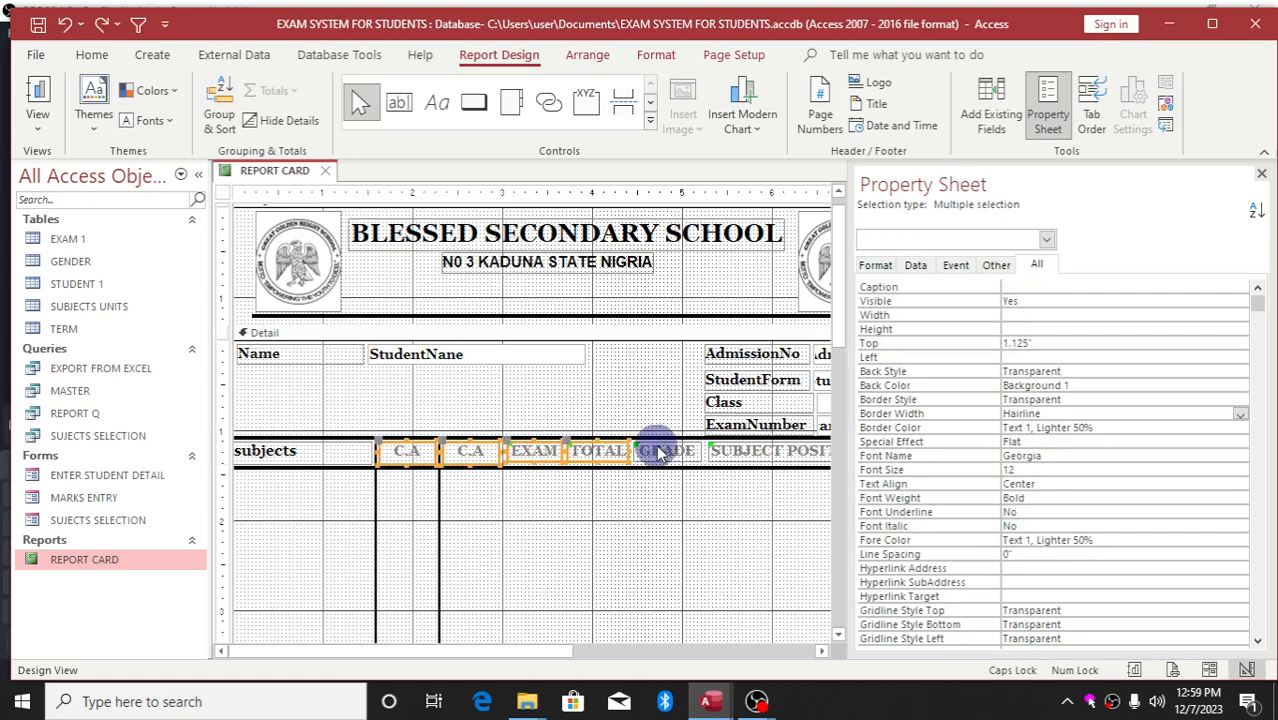
left_click(665, 450, "shift")
left_click(742, 449, "shift")
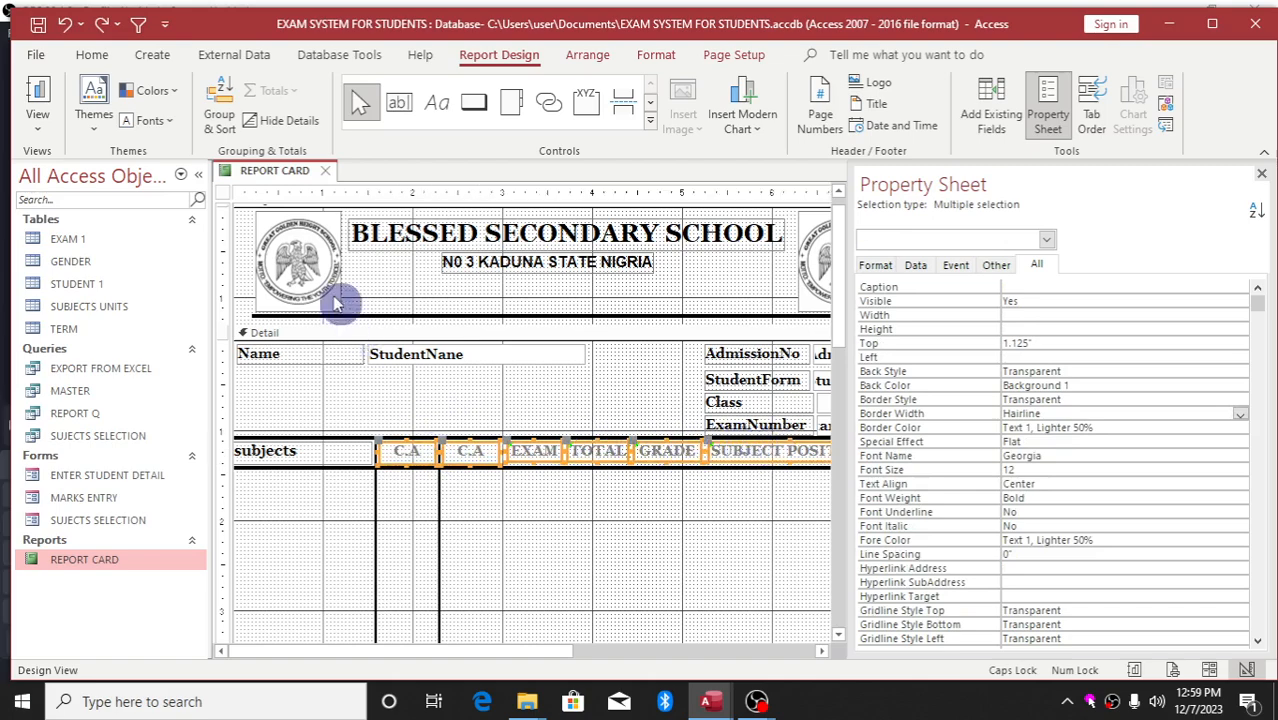
left_click(91, 52)
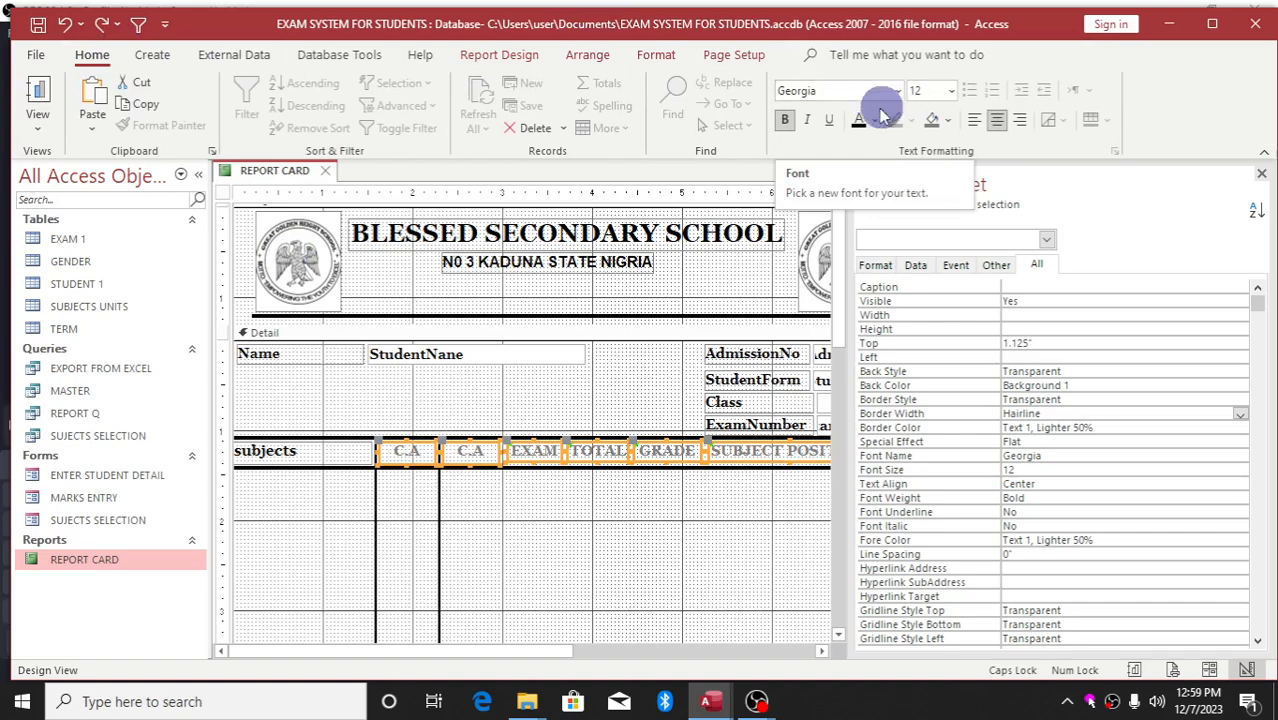
Make the selected headings' text black (Text 1) and hide the Property Sheet
left_click(860, 119)
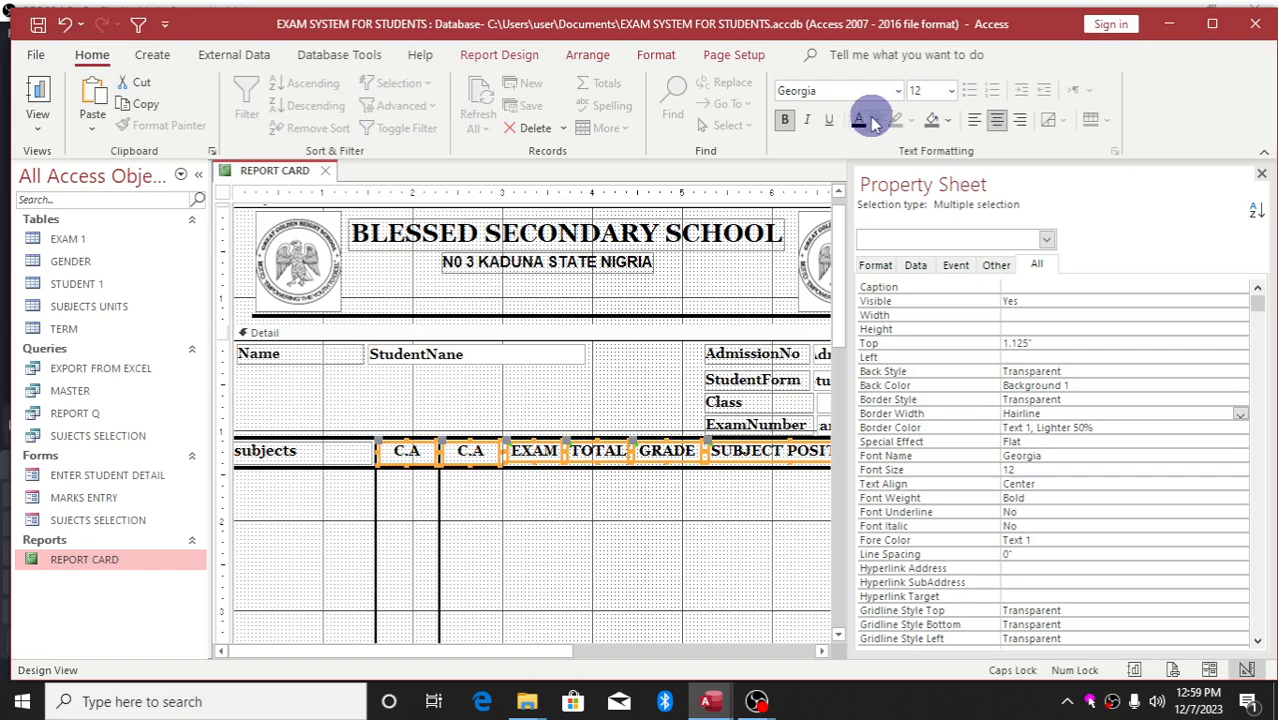
left_click(323, 455)
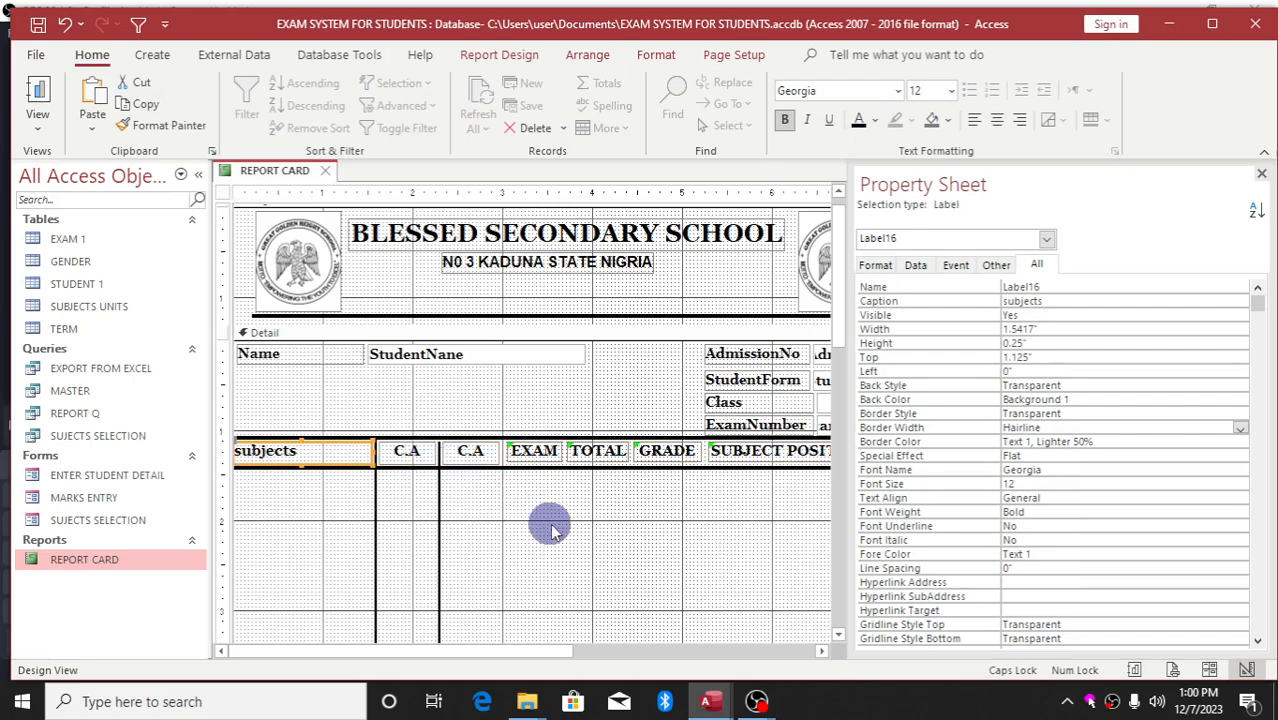
left_click(1262, 167)
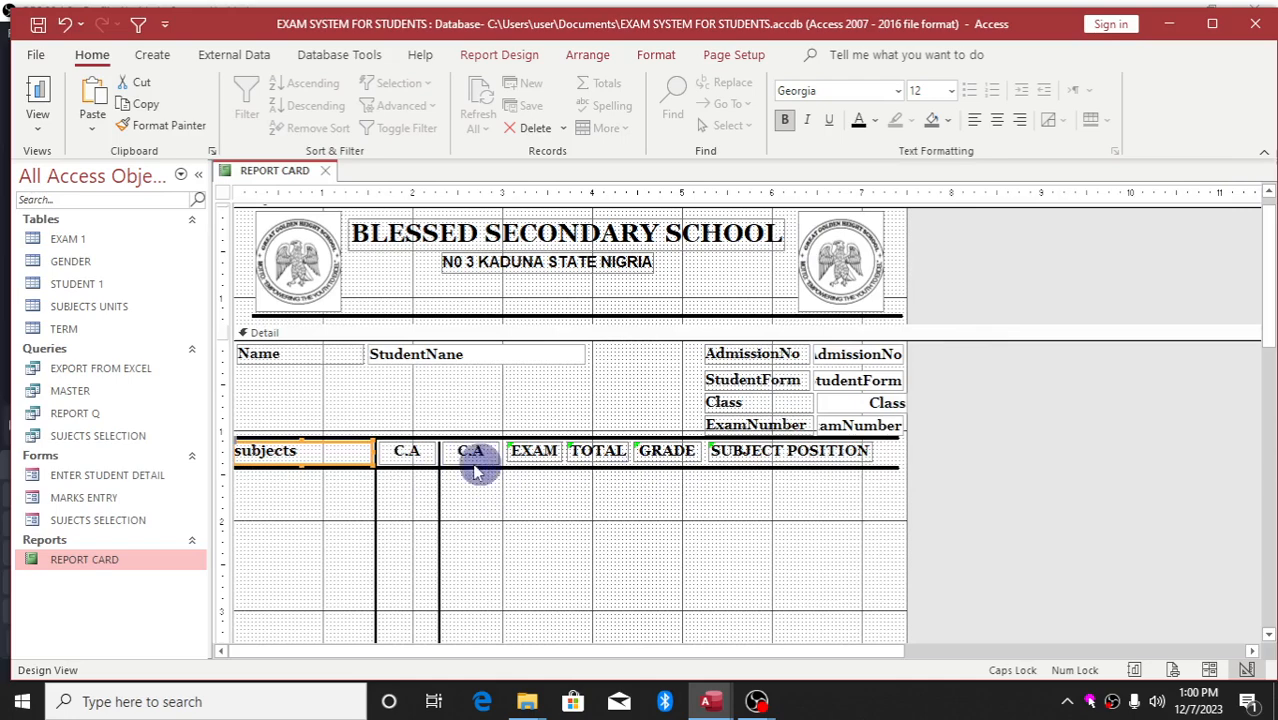
Select the C.A through SUBJECT POSITION heading labels, leaving out the subjects label
left_click(414, 458, "shift")
left_click(474, 451, "shift")
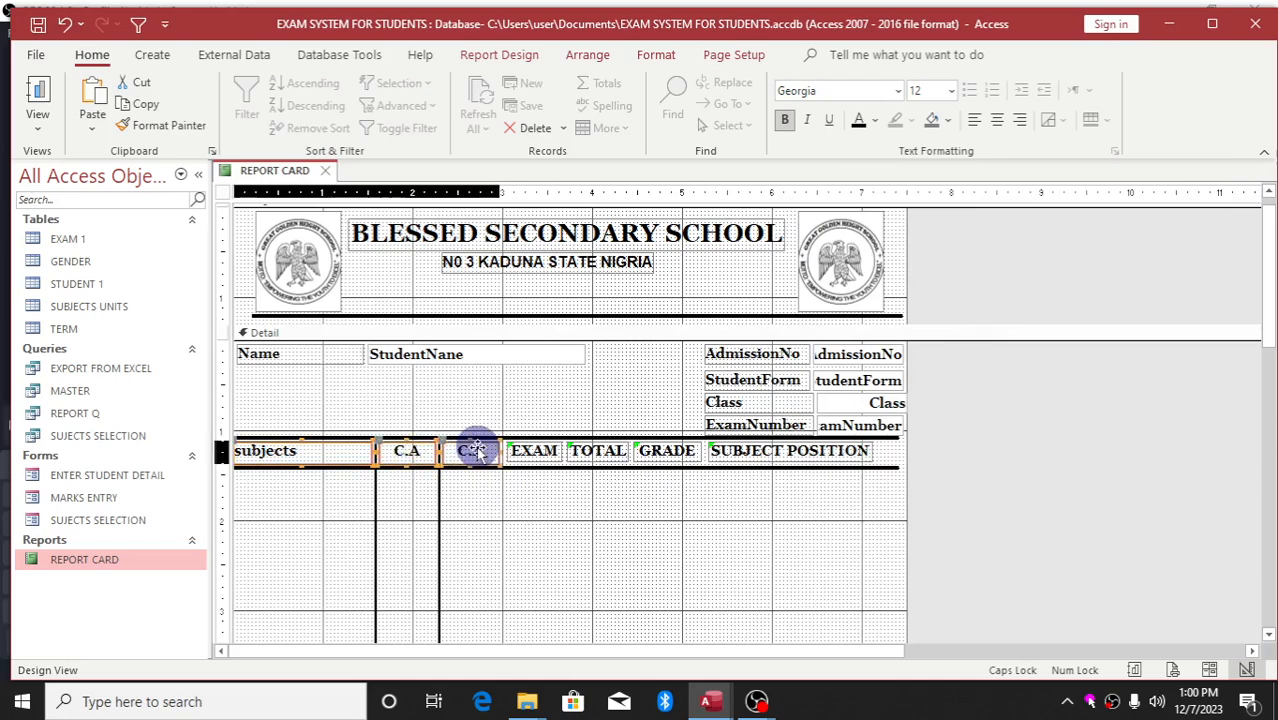
left_click(530, 451, "shift")
left_click(588, 455, "shift")
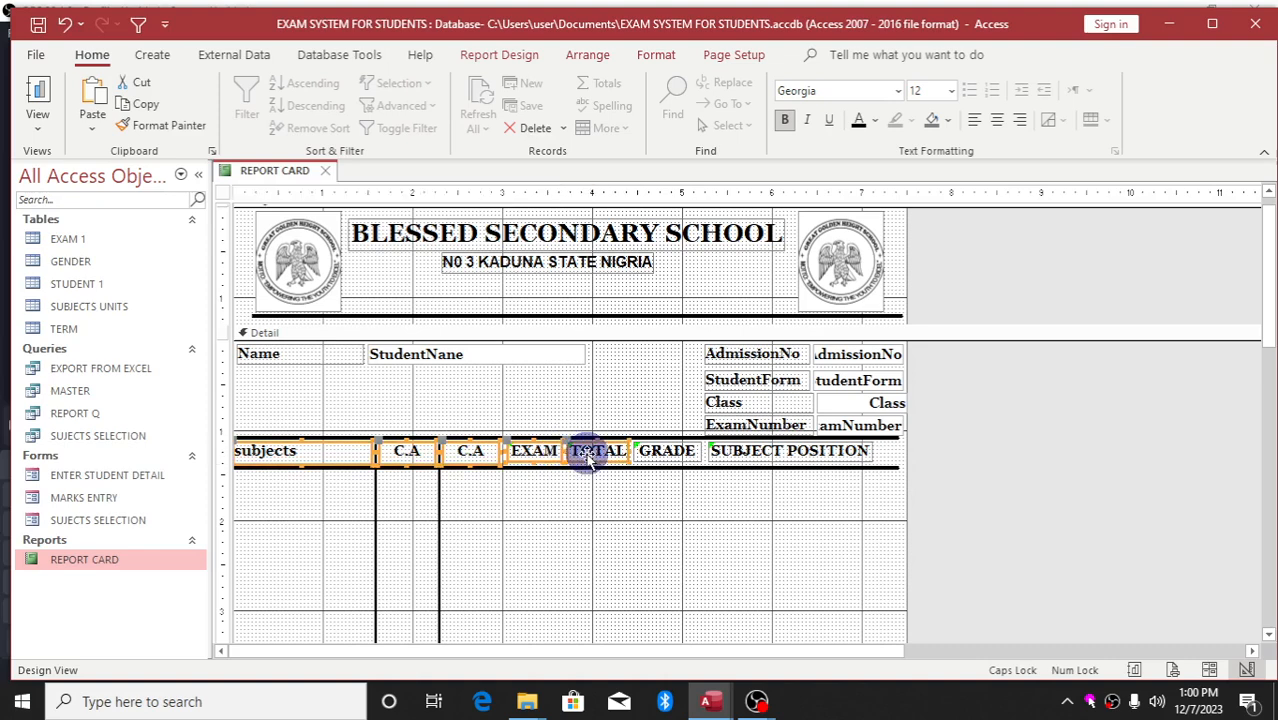
left_click(660, 452, "shift")
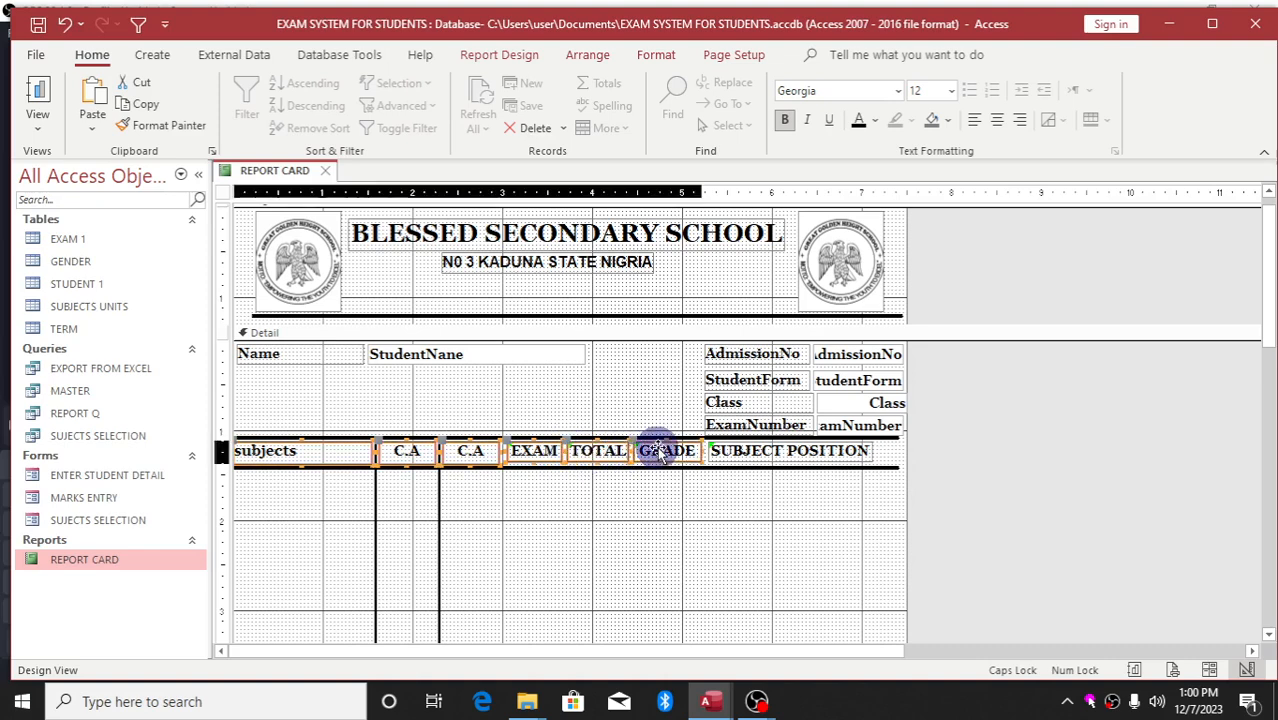
left_click(735, 449, "shift")
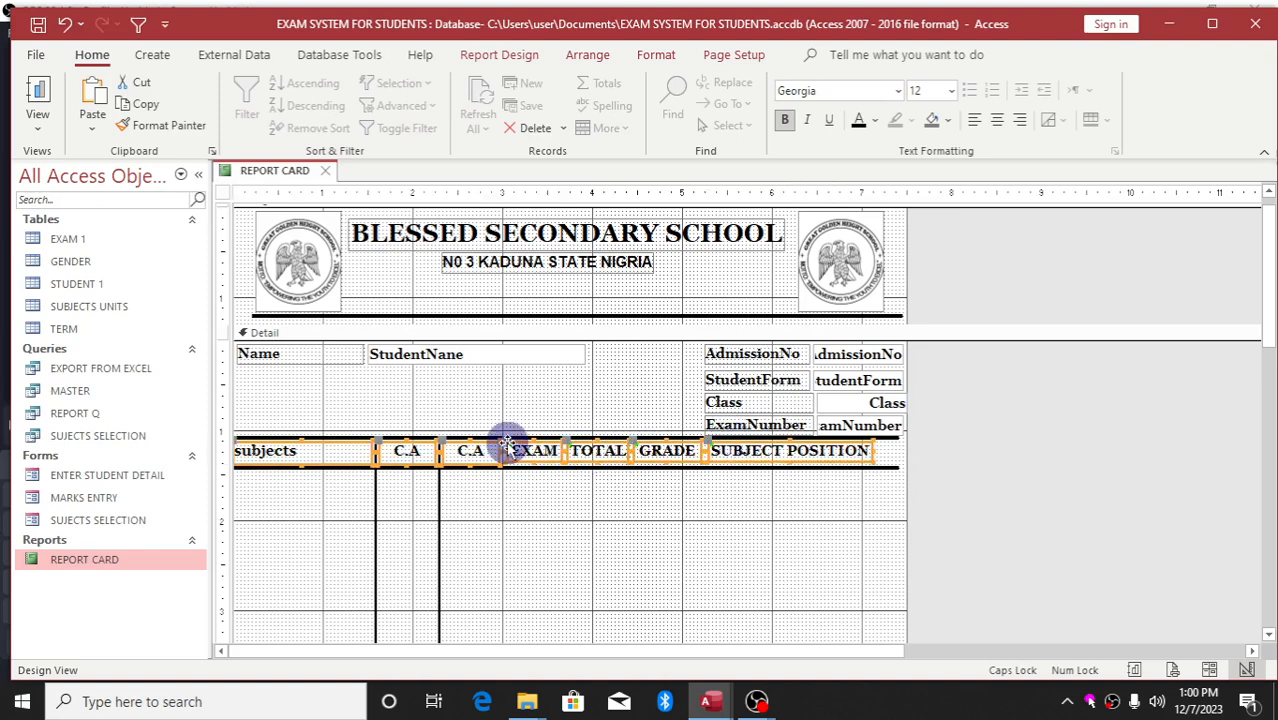
left_click(340, 457, "shift")
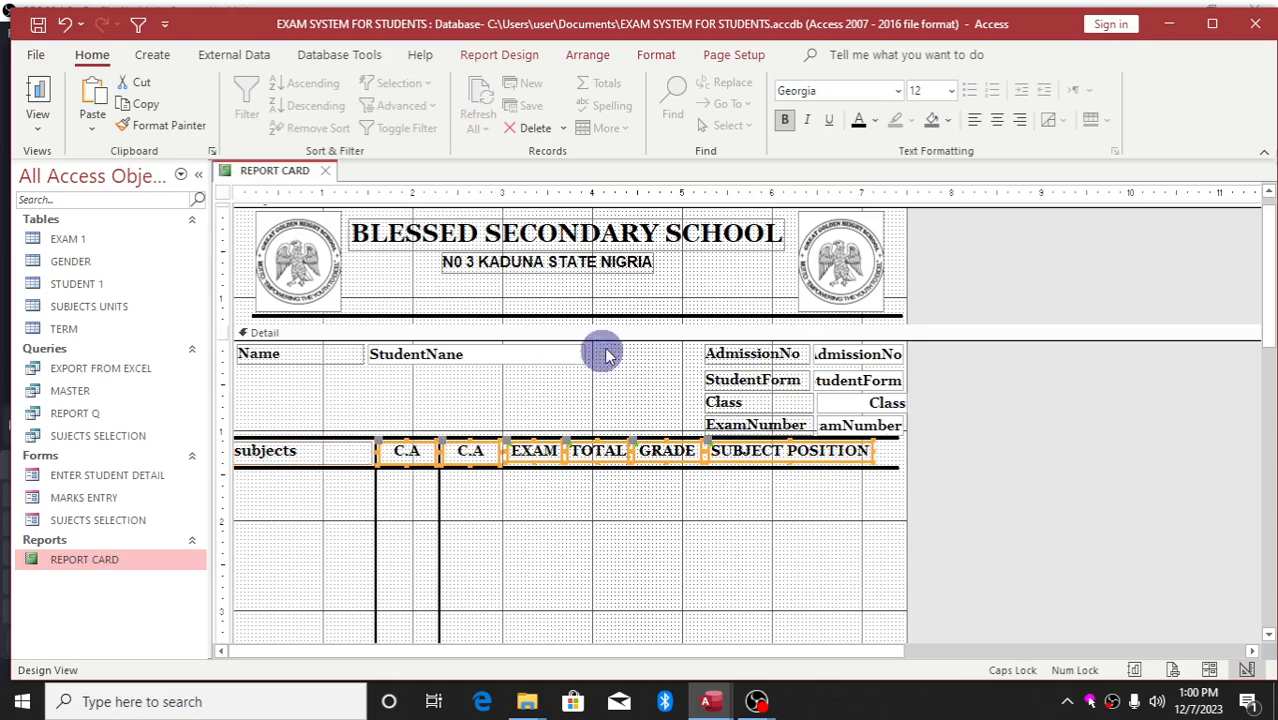
Set the headings to 11 pt and ignore the error flag on the EXAM label
left_click(951, 91)
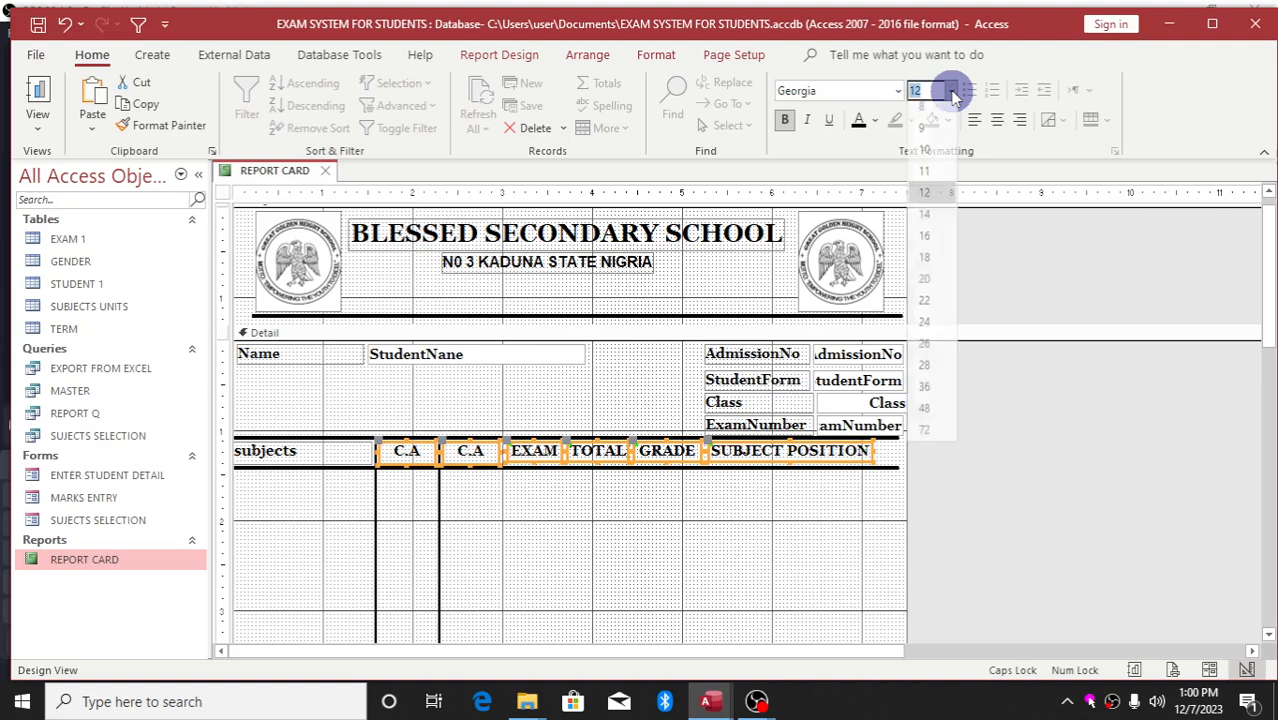
left_click(937, 172)
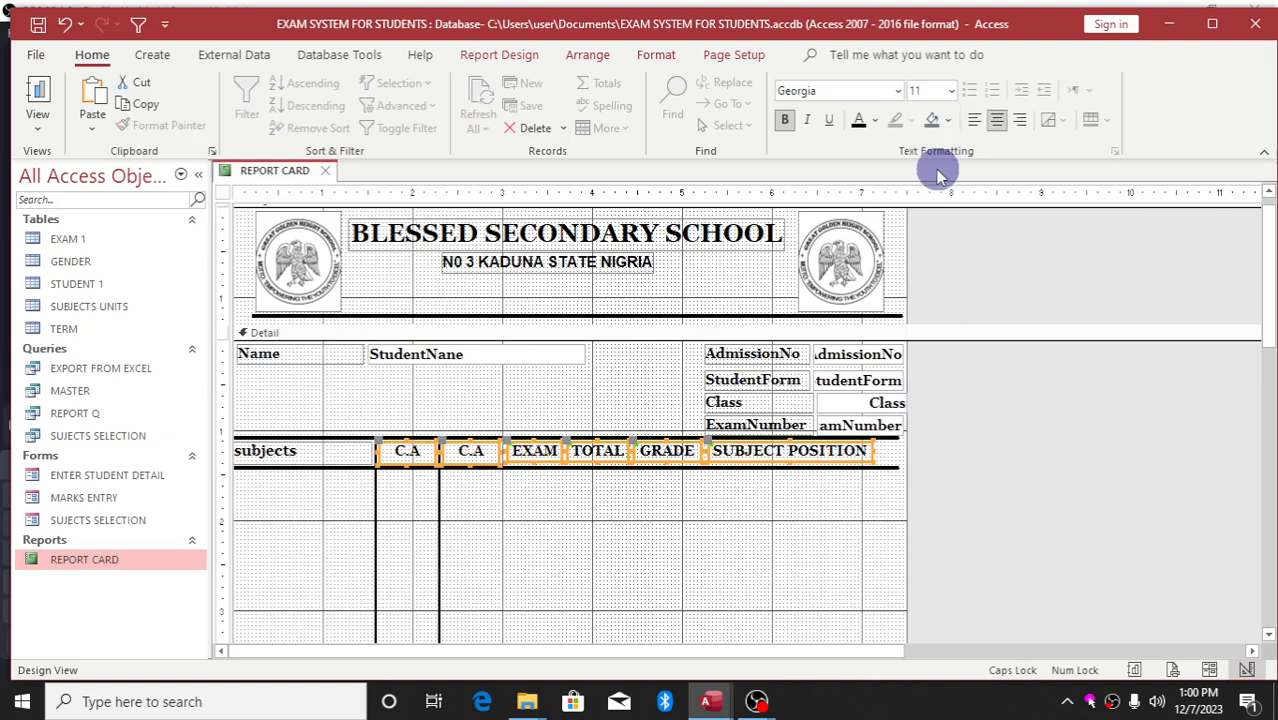
left_click(781, 545)
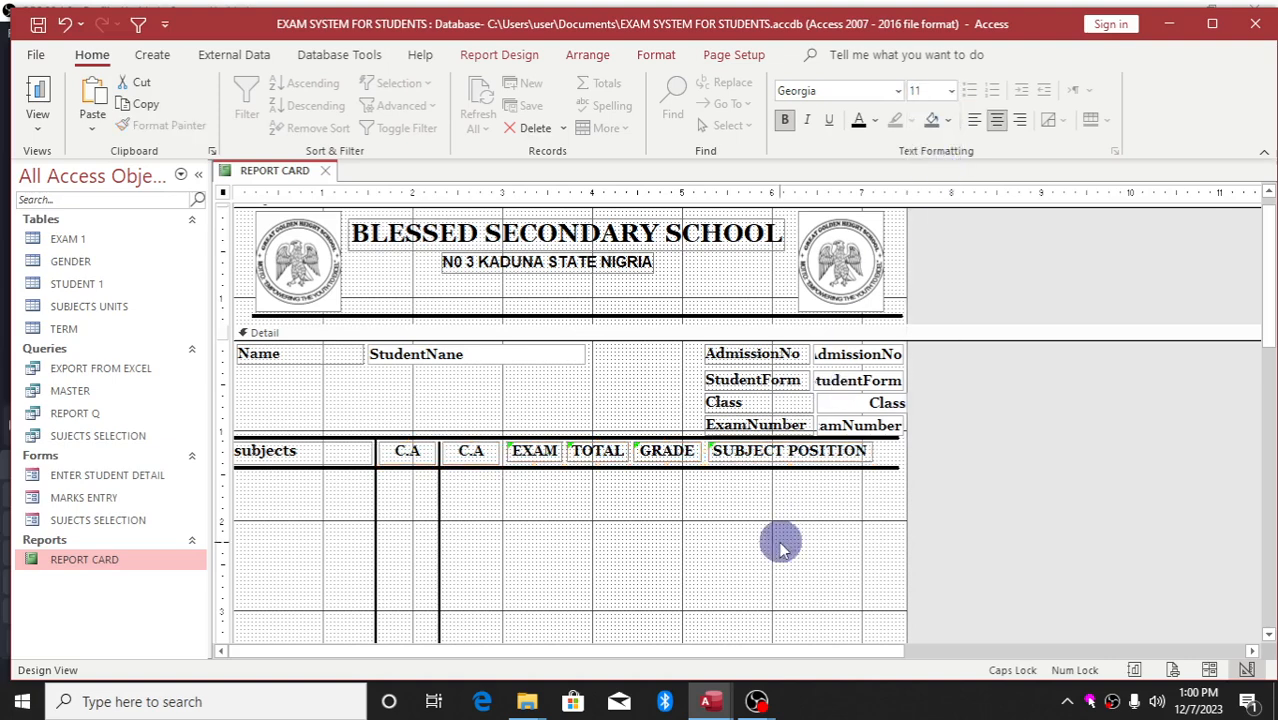
left_click(537, 462)
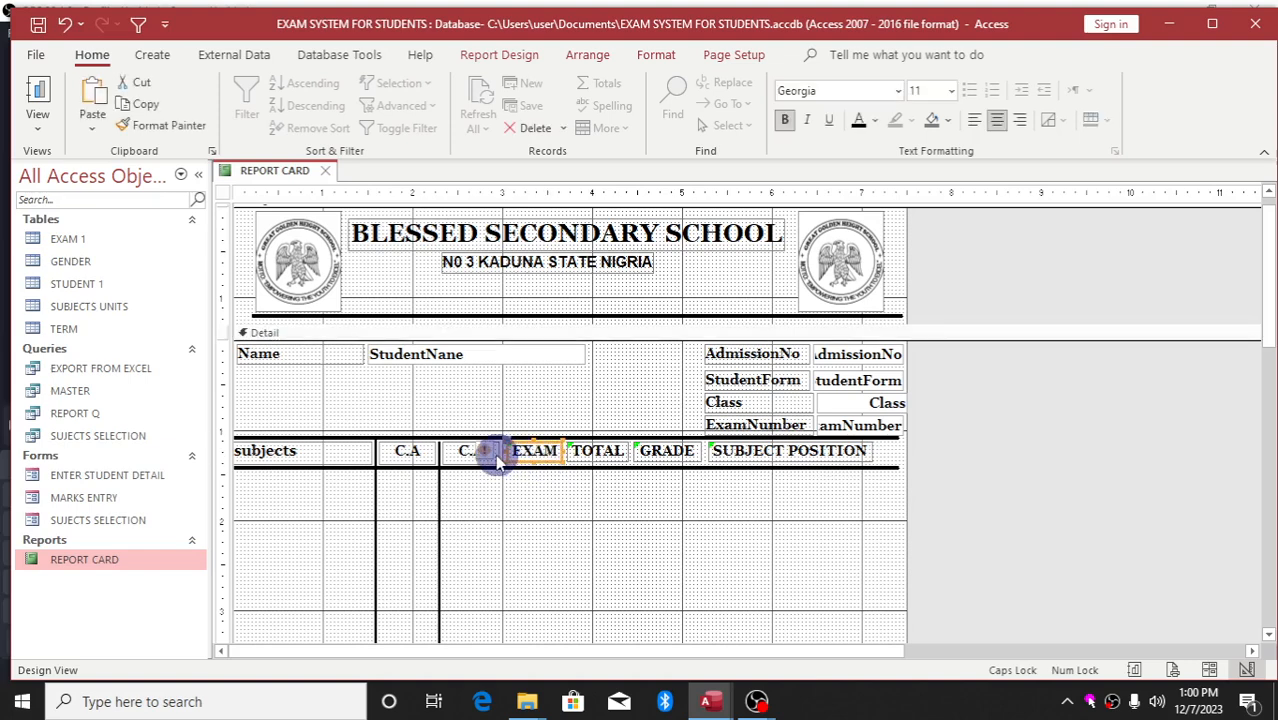
left_click(600, 452)
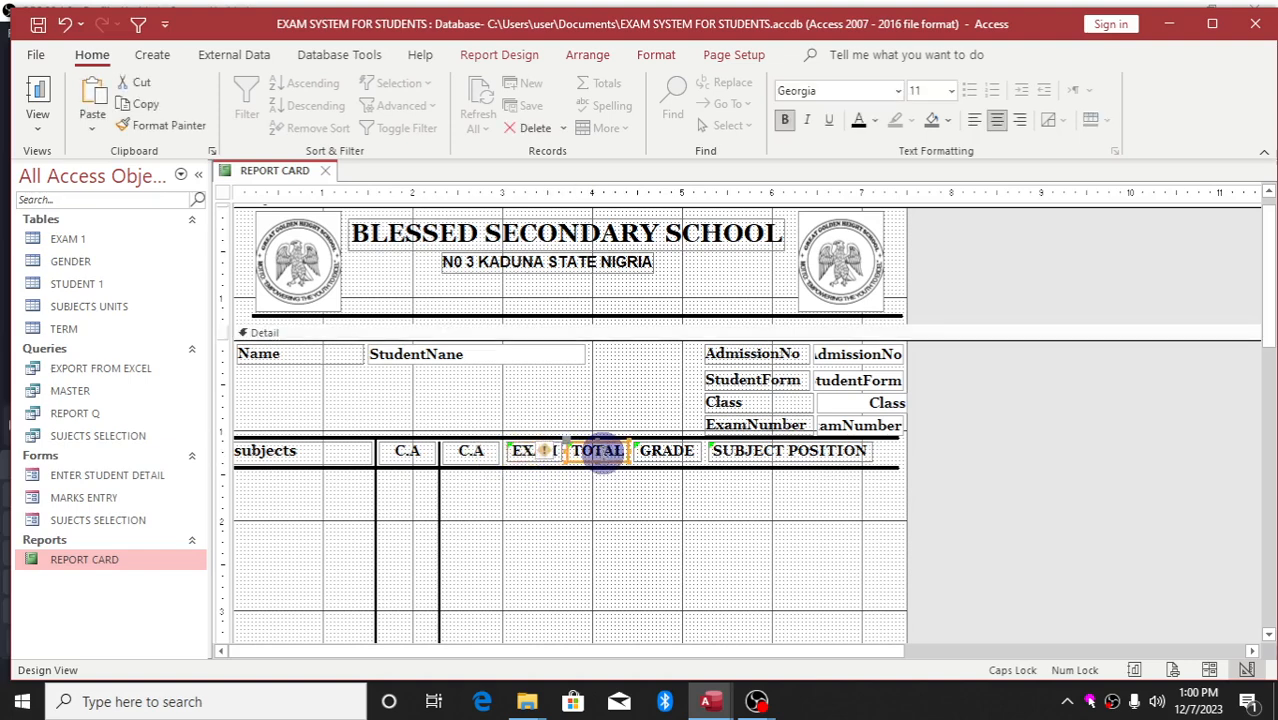
left_click(544, 456)
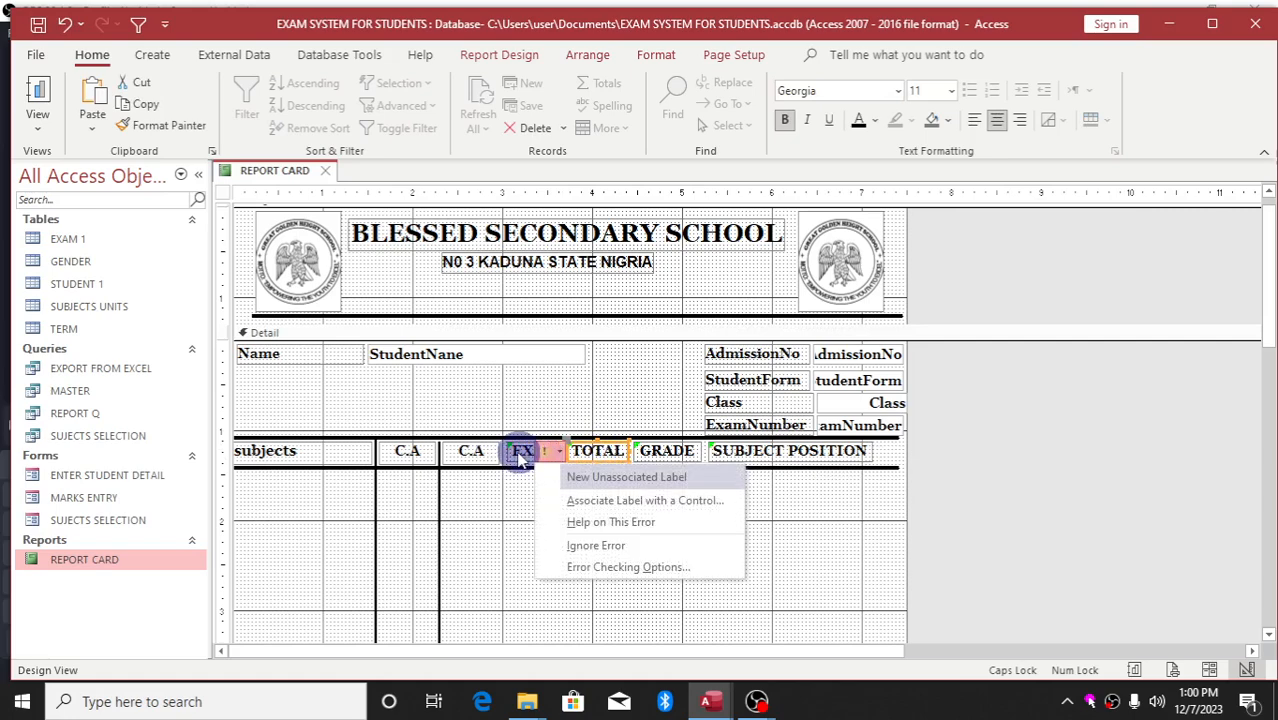
left_click(580, 477)
Make the EXAM, TOTAL, GRADE and SUBJECT POSITION heading labels slightly taller
left_click(610, 455, "shift")
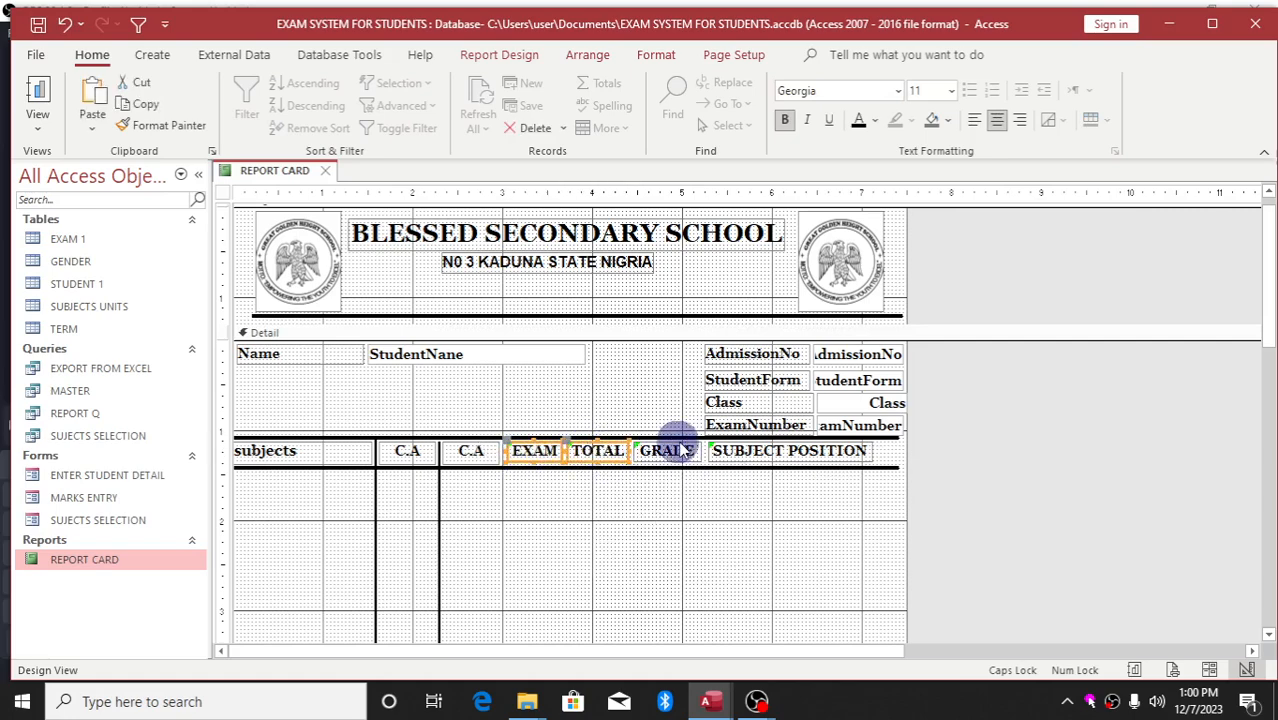
left_click(686, 448, "shift")
left_click(757, 453, "shift")
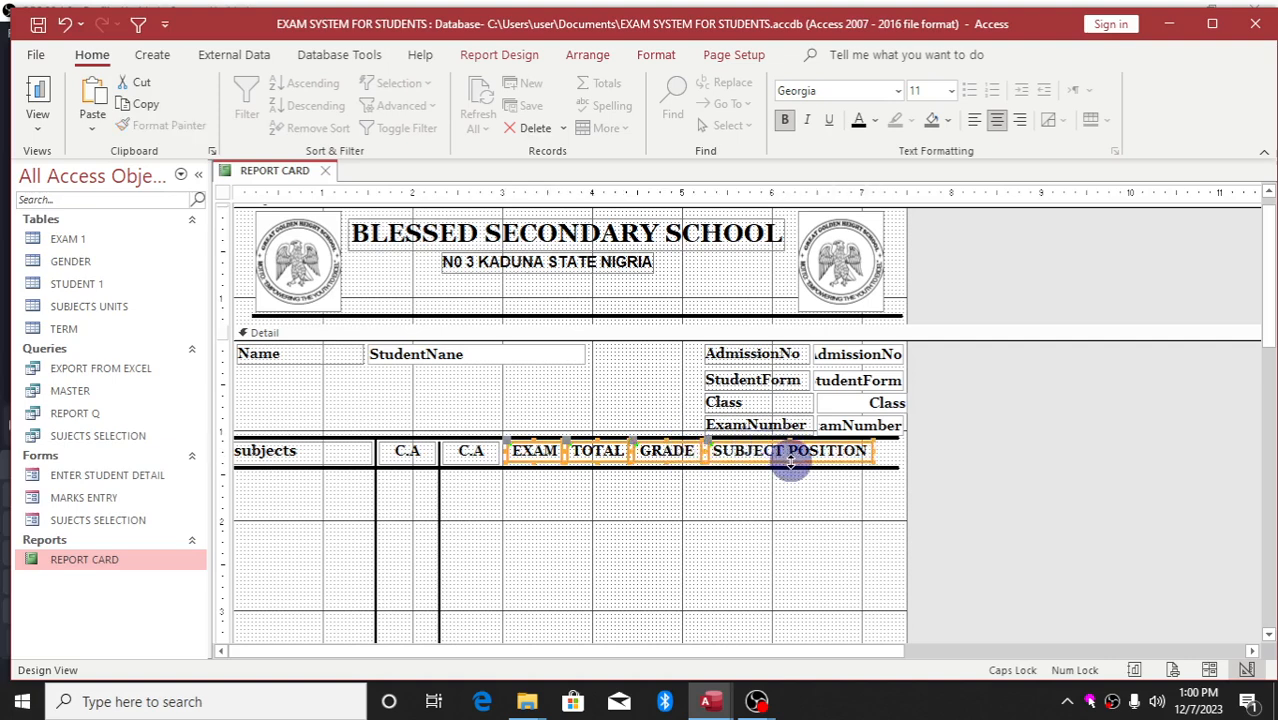
left_click_drag(791, 461, 788, 468)
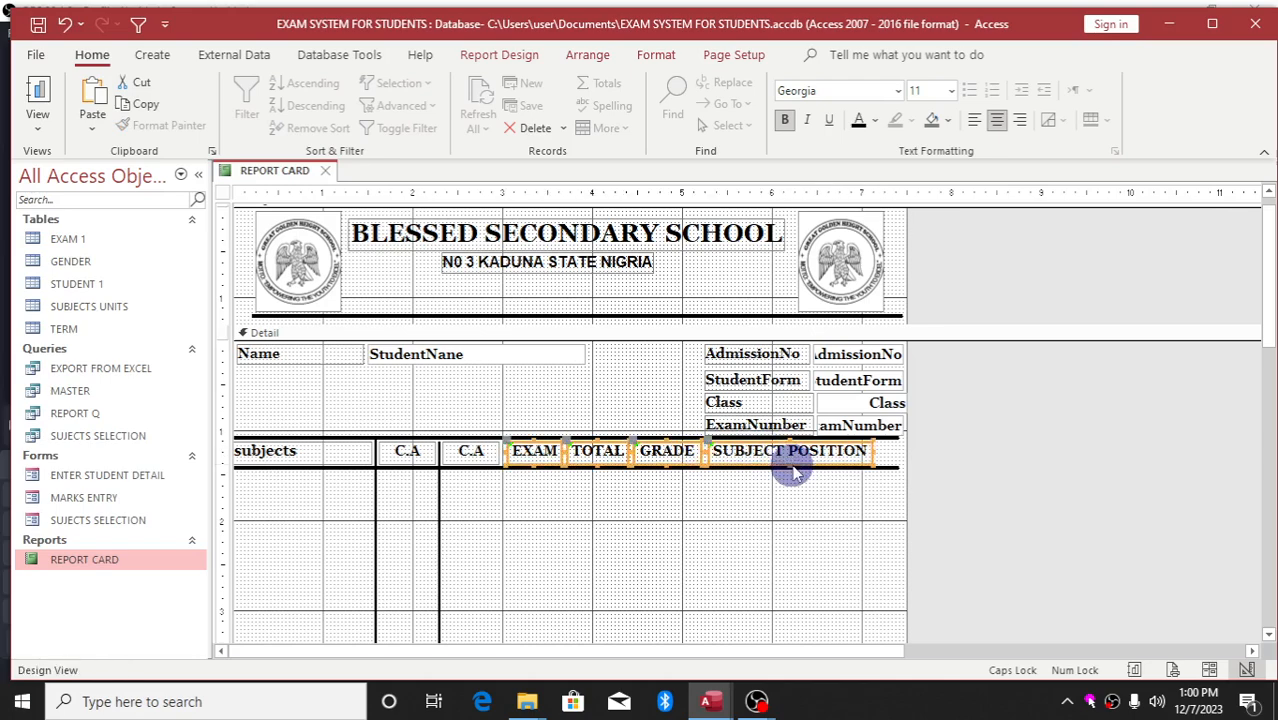
left_click(752, 512)
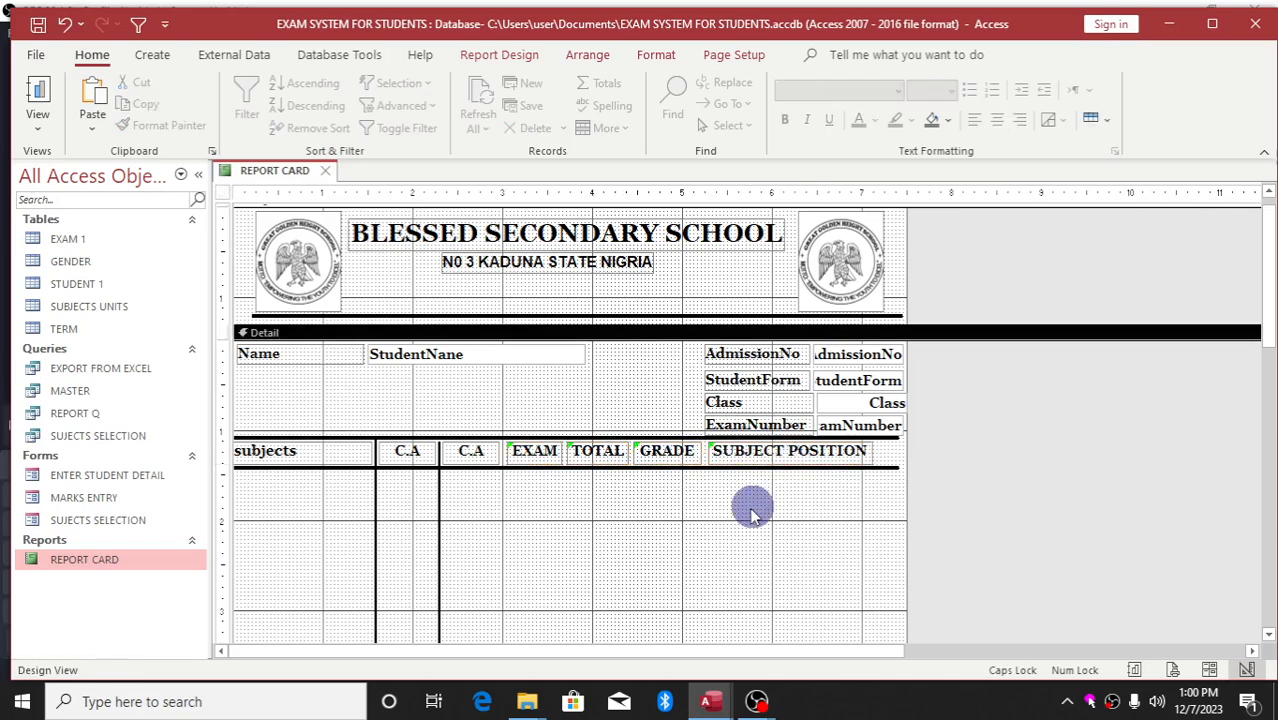
left_click(439, 524)
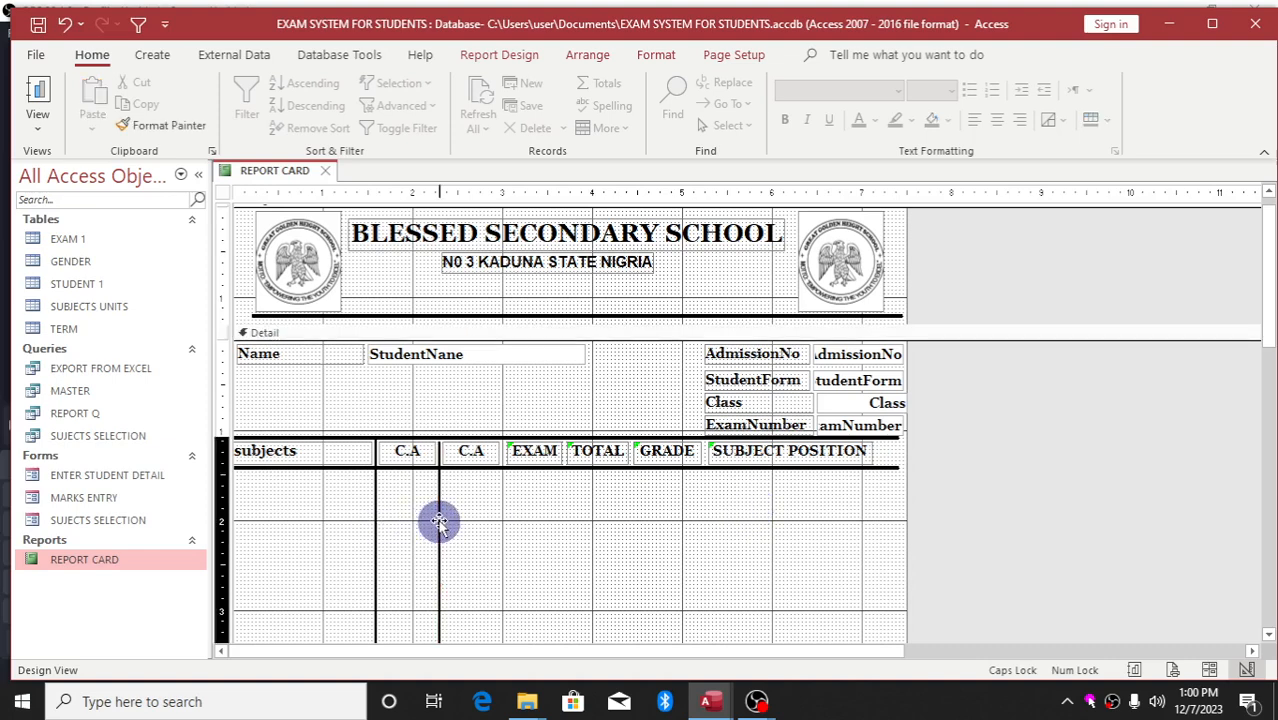
left_click(455, 546)
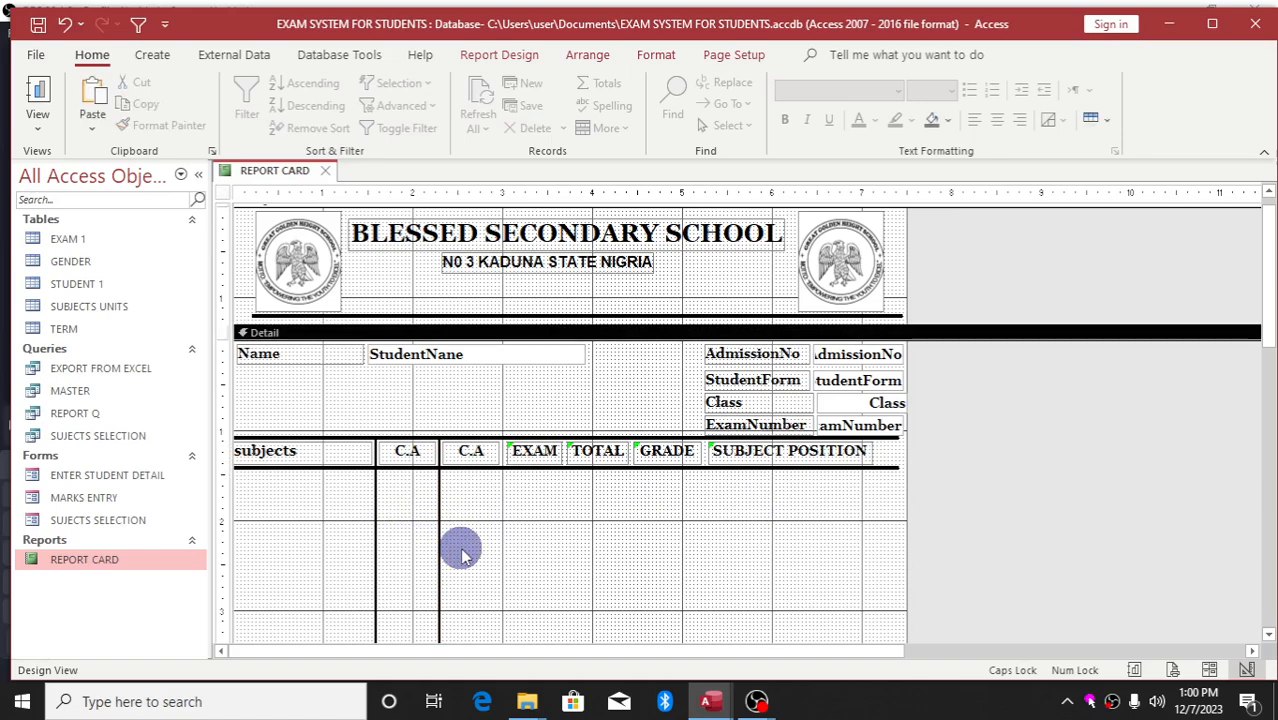
left_click(438, 548)
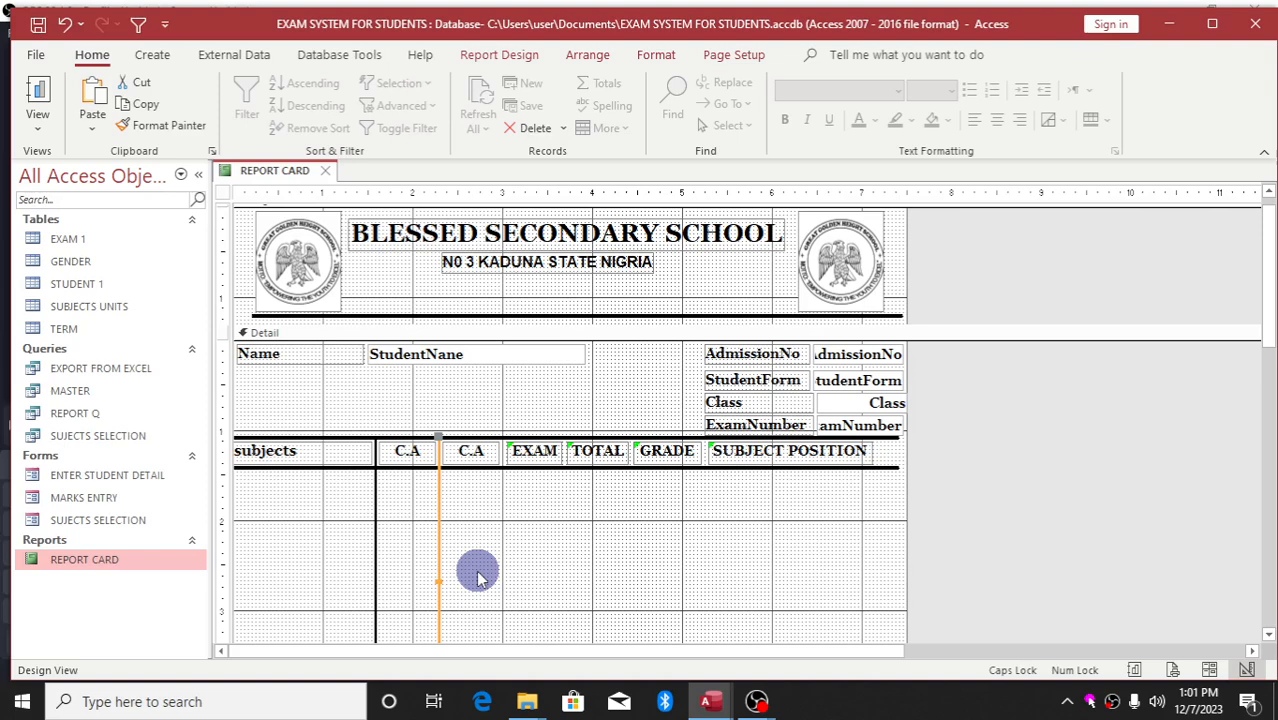
Delete the stray TOTAL label further down the design
left_click(477, 576)
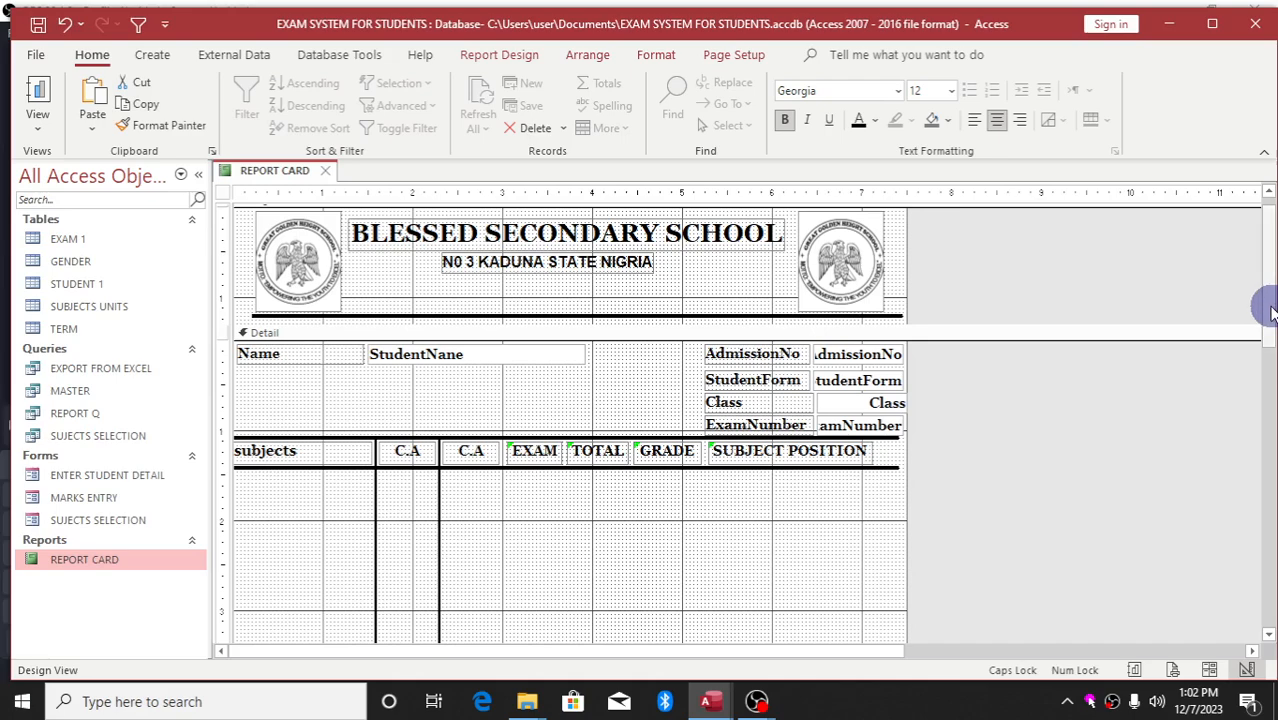
left_click_drag(1264, 303, 1273, 464)
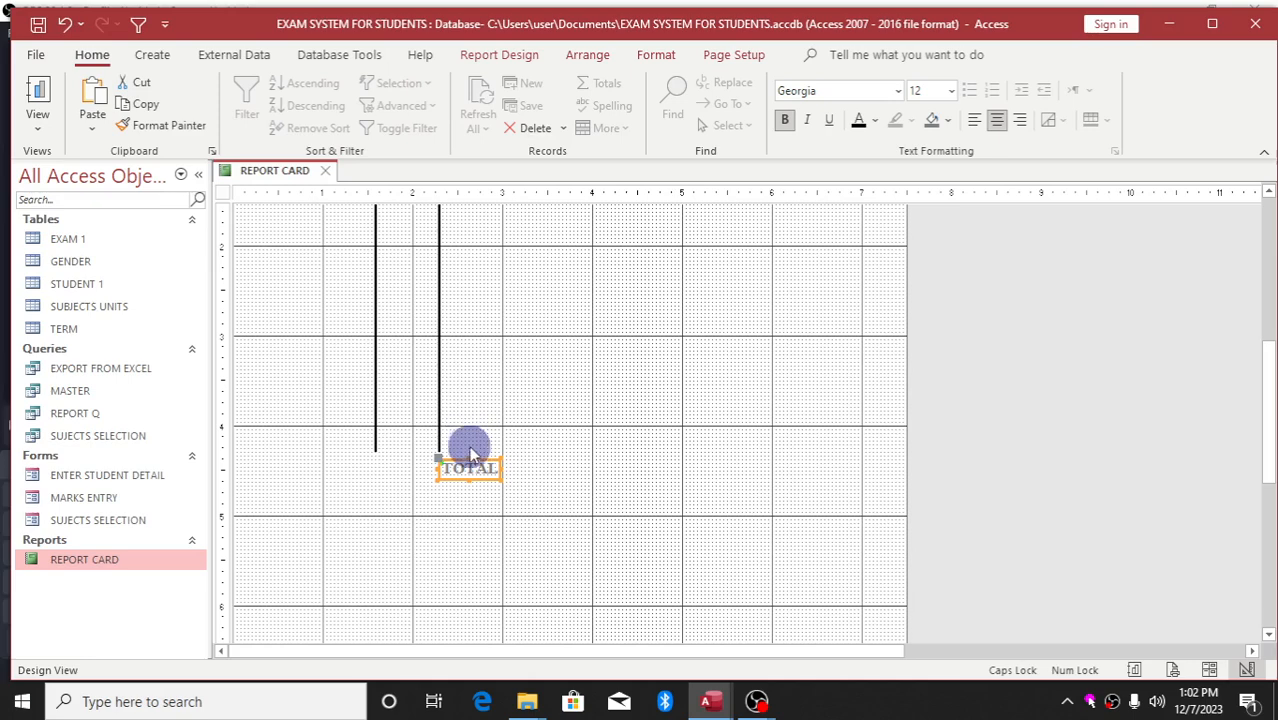
key("Delete")
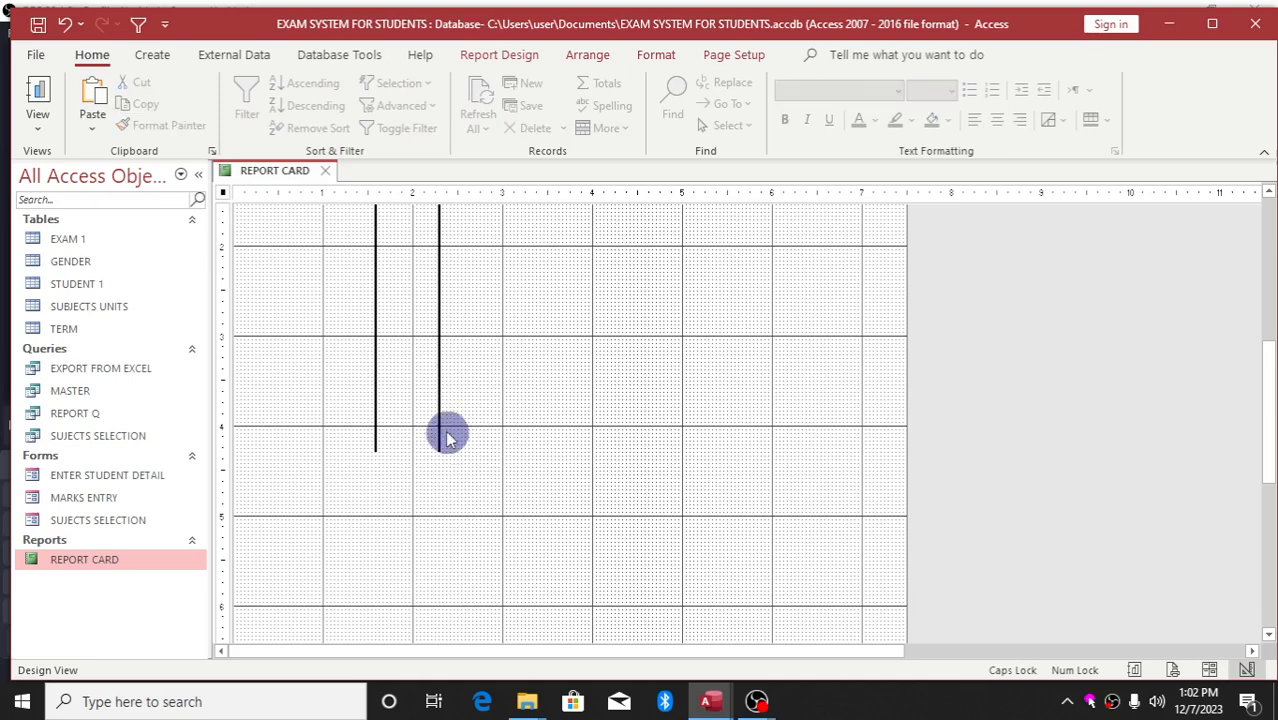
Move two C.A divider lines over beside the EXAM column, then close REPORT CARD
left_click(438, 428)
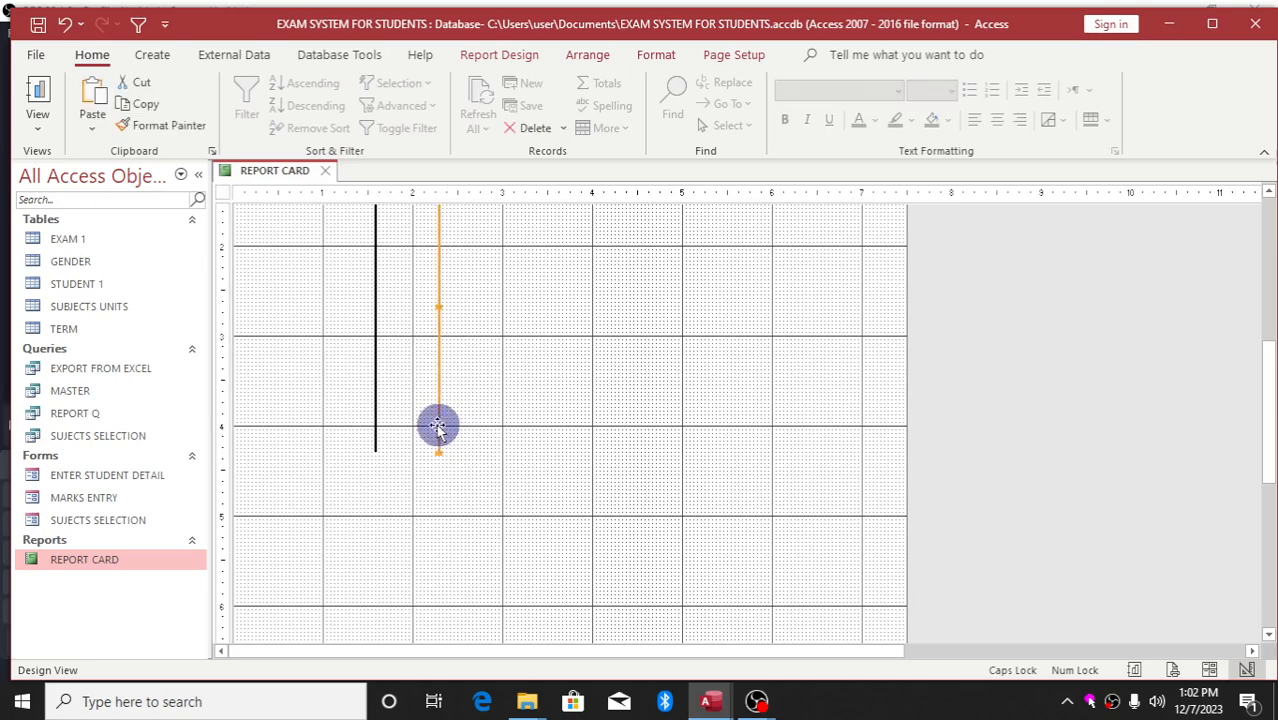
left_click_drag(438, 428, 505, 340)
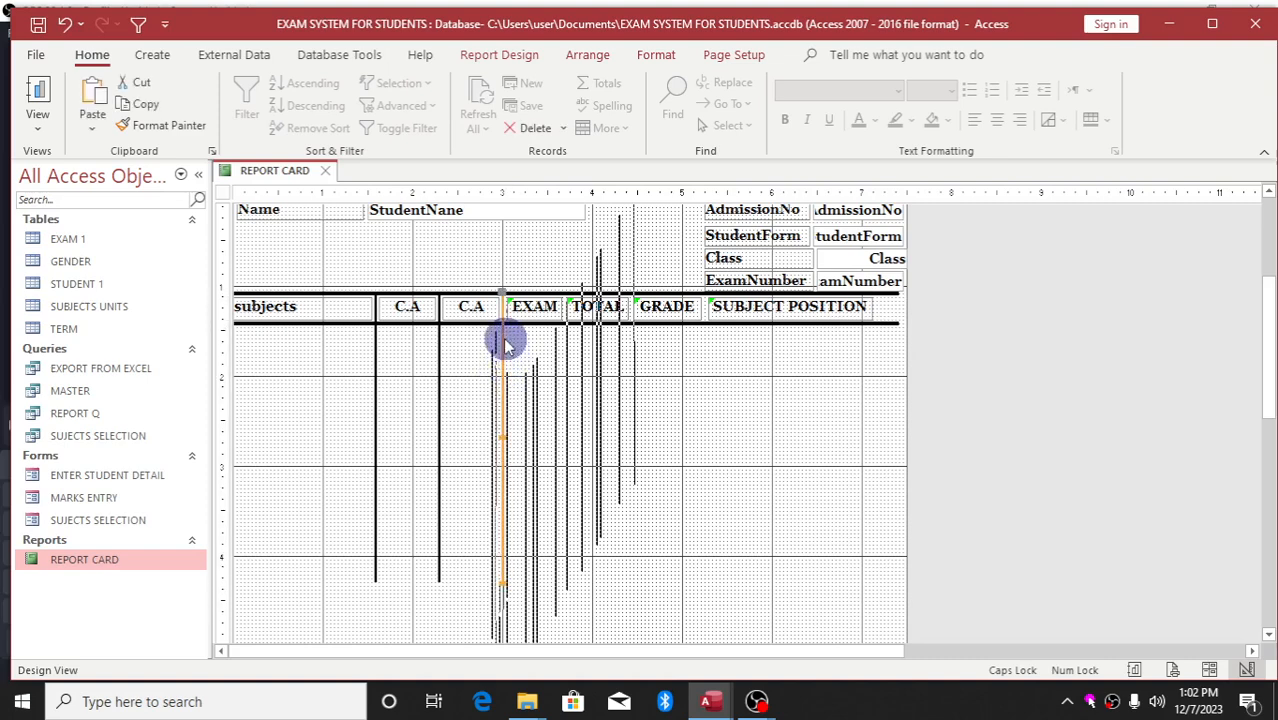
left_click(647, 440)
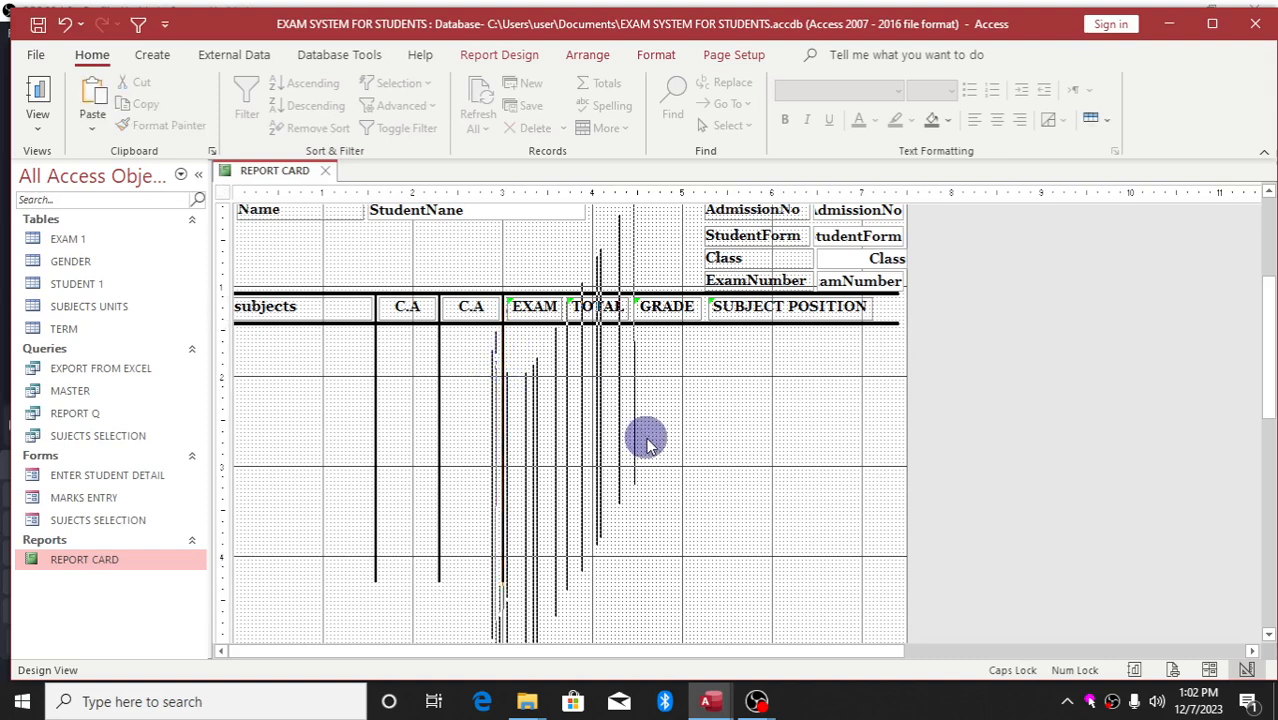
left_click(439, 528)
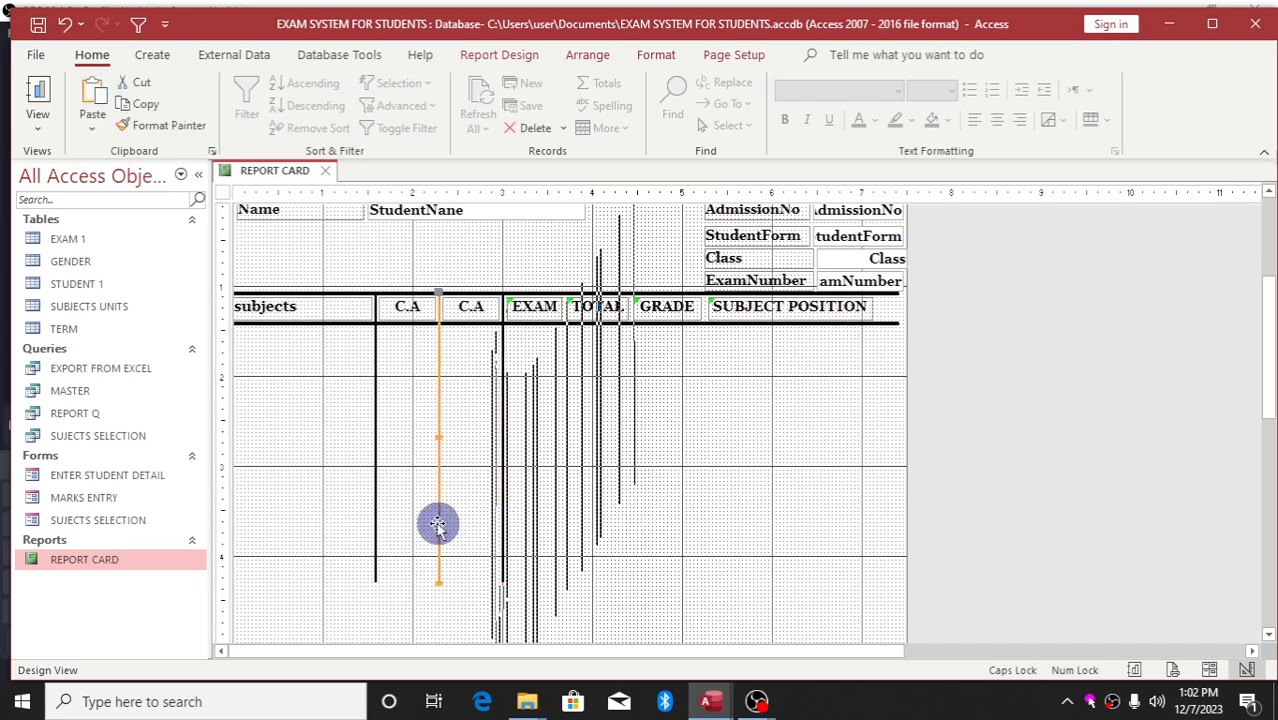
left_click_drag(437, 527, 562, 327)
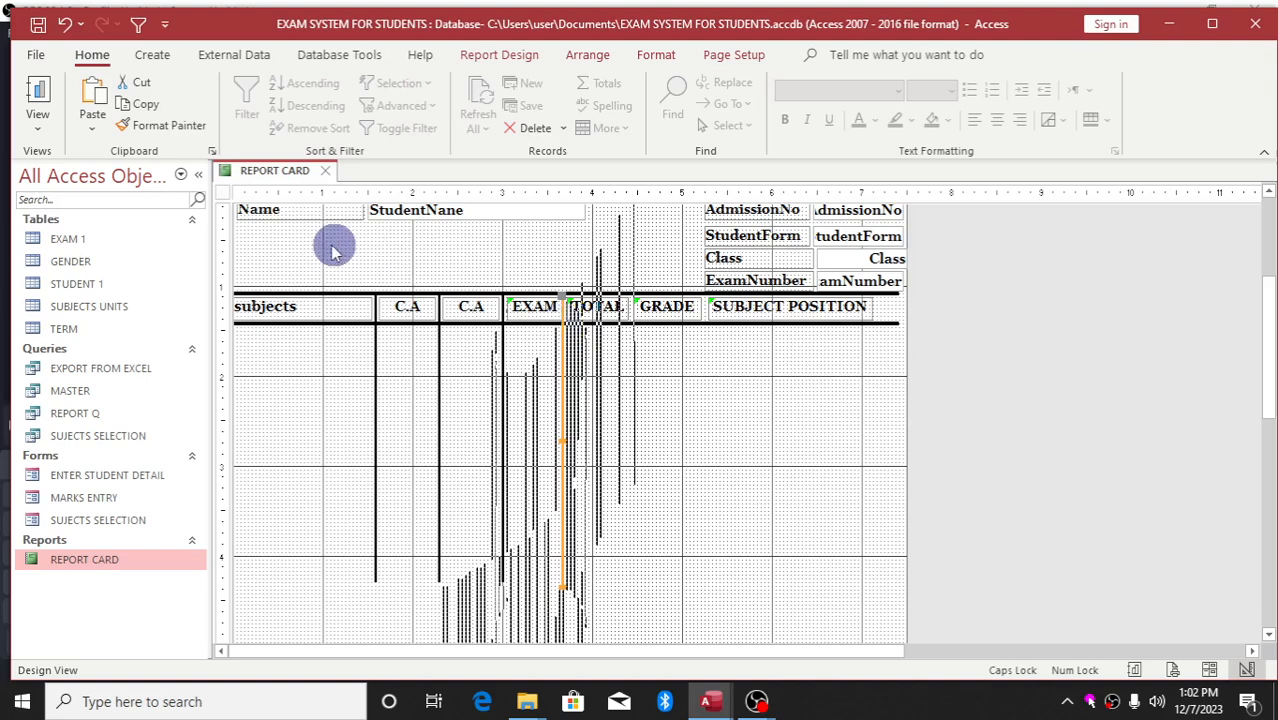
left_click(323, 171)
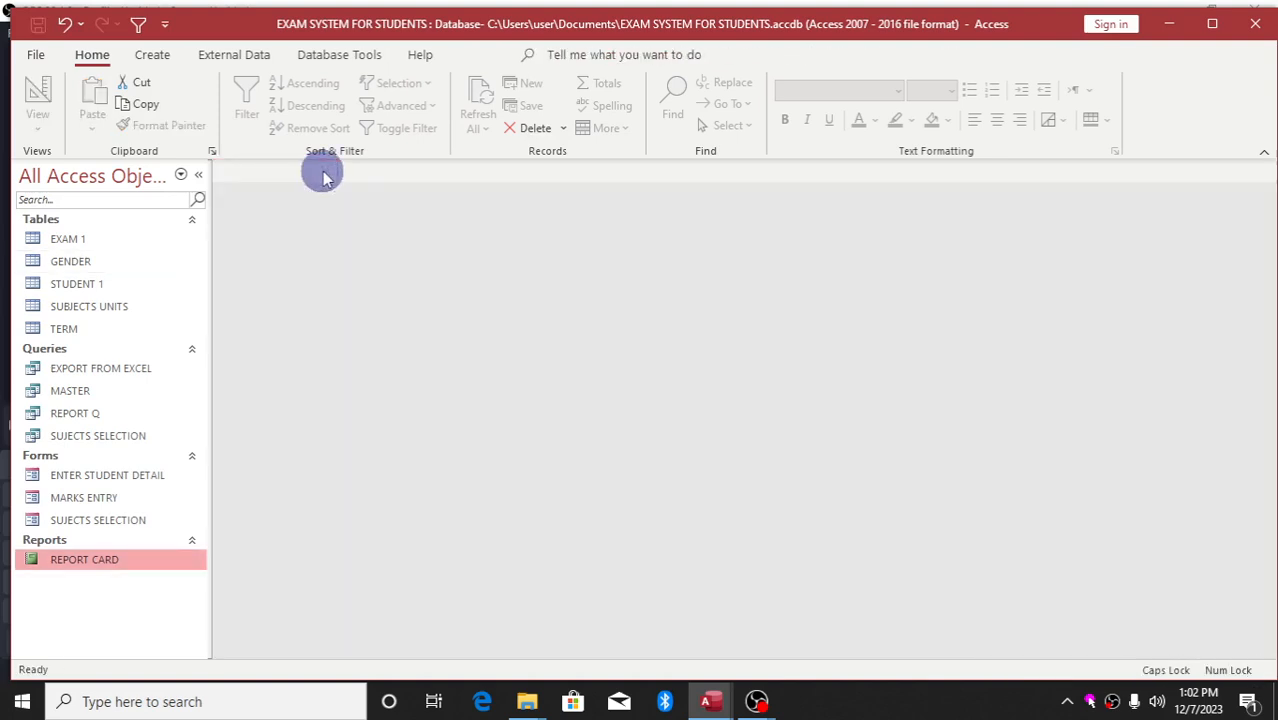
Reopen REPORT CARD in Design View after cancelling the student parameter prompt
double_click(133, 559)
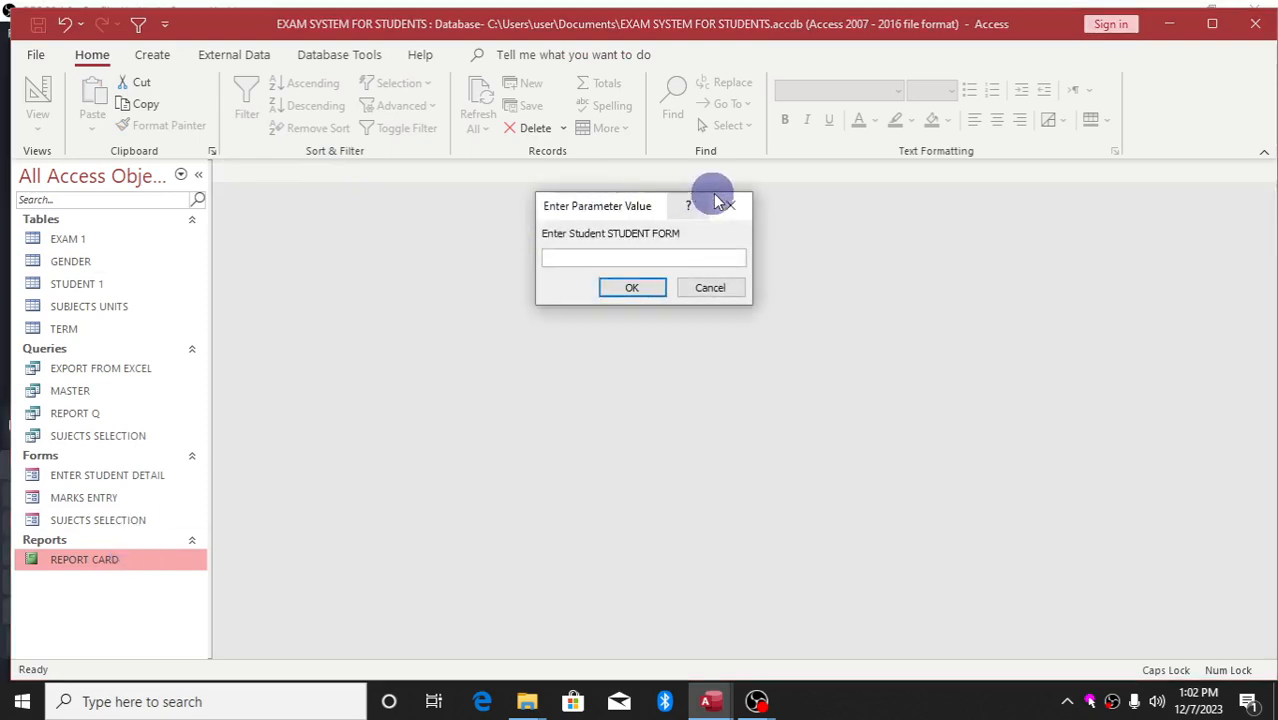
left_click(730, 205)
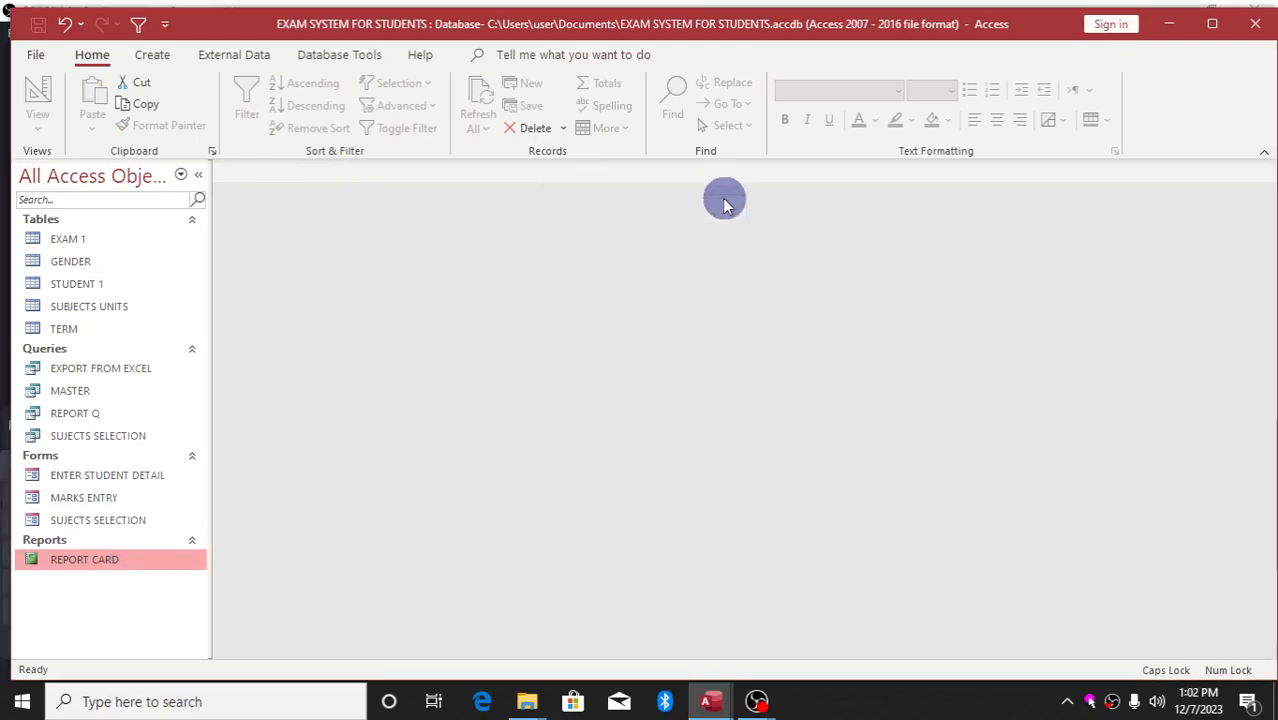
right_click(138, 559)
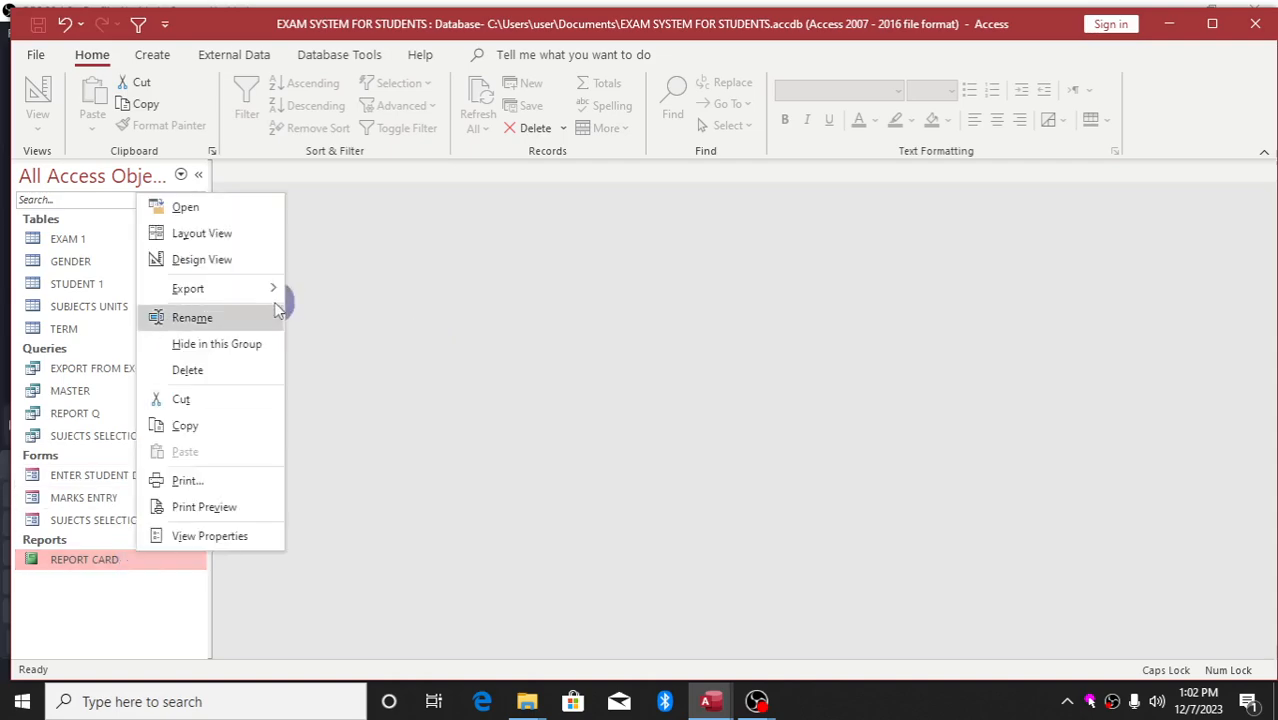
left_click(203, 260)
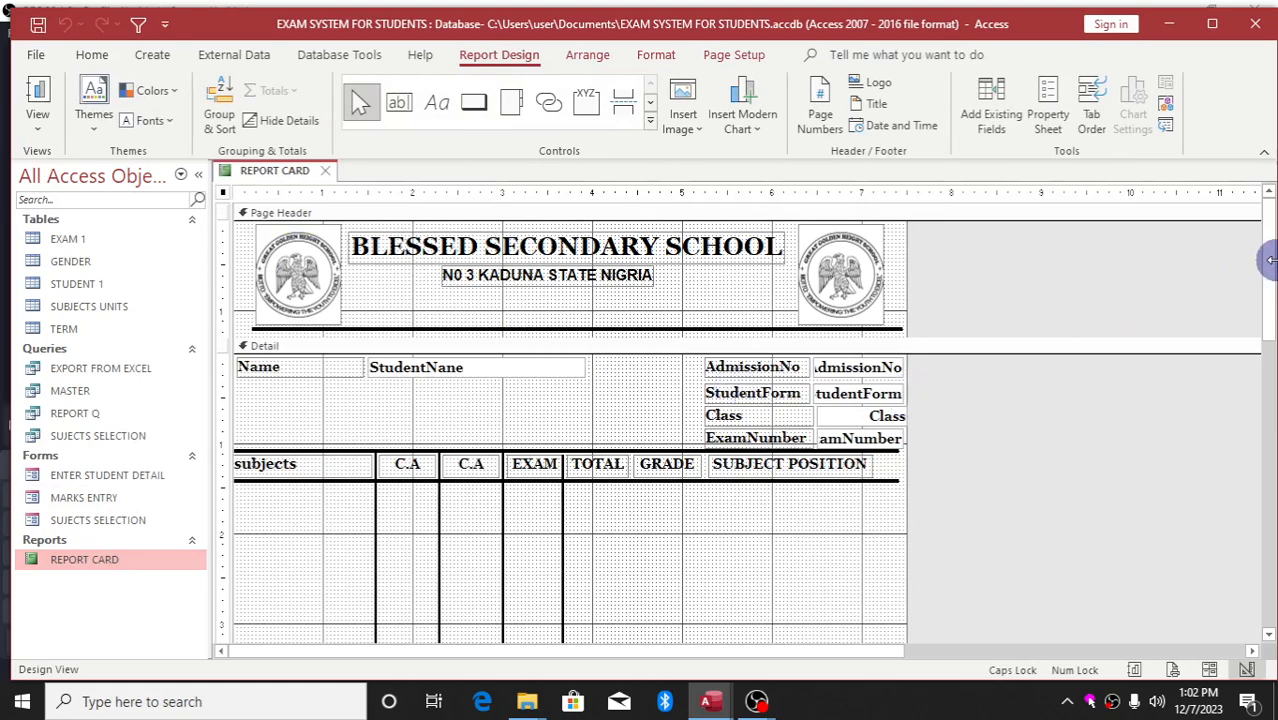
Reposition the divider line between the EXAM and TOTAL columns
left_click_drag(1268, 270, 1268, 337)
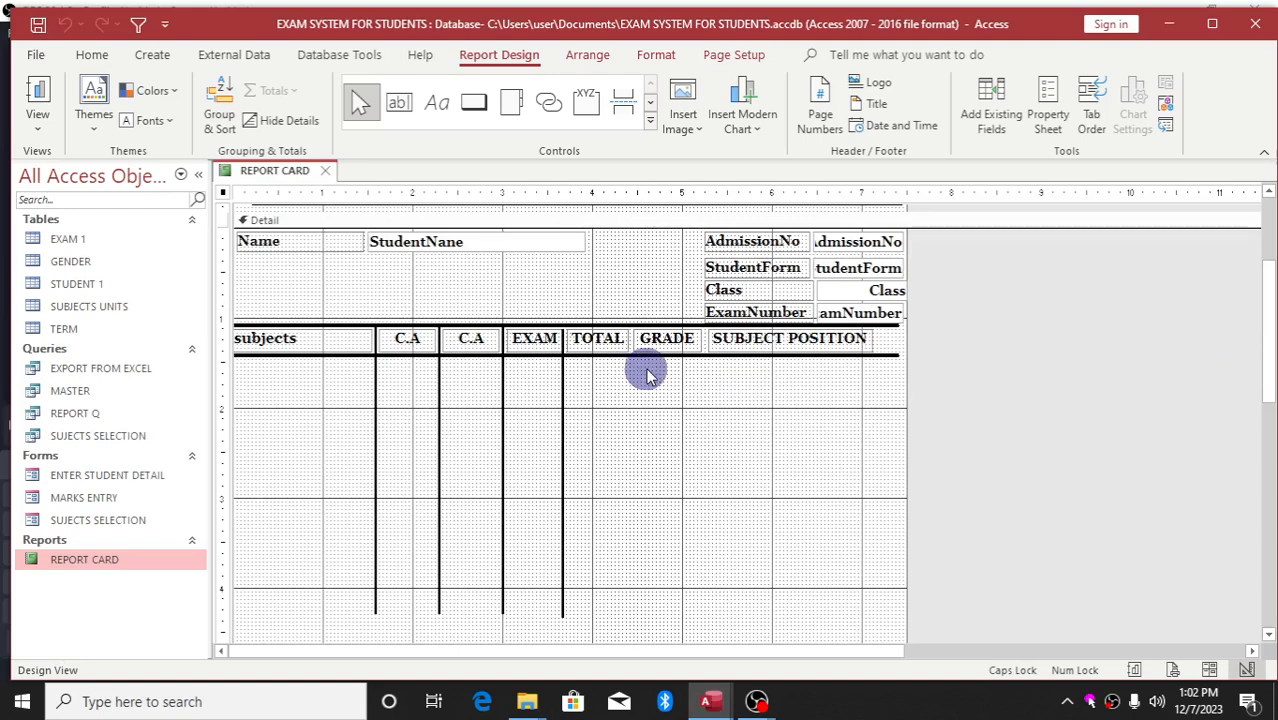
left_click(562, 436)
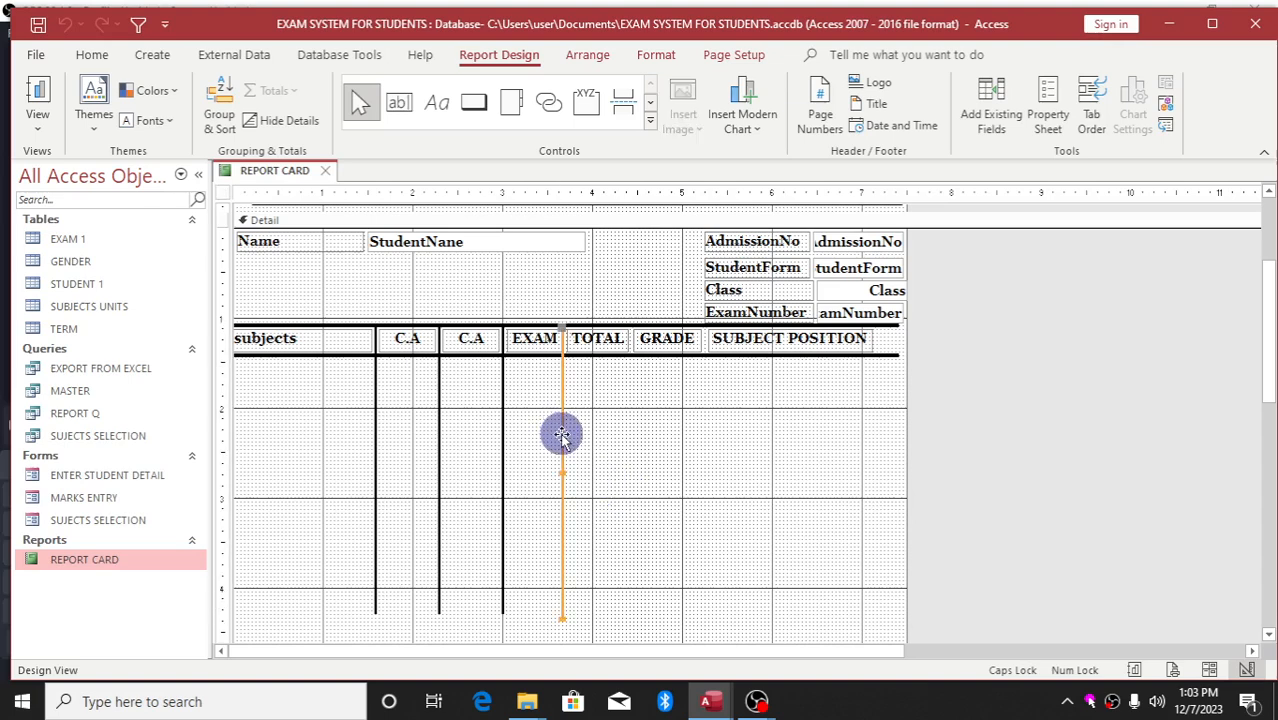
left_click(562, 436)
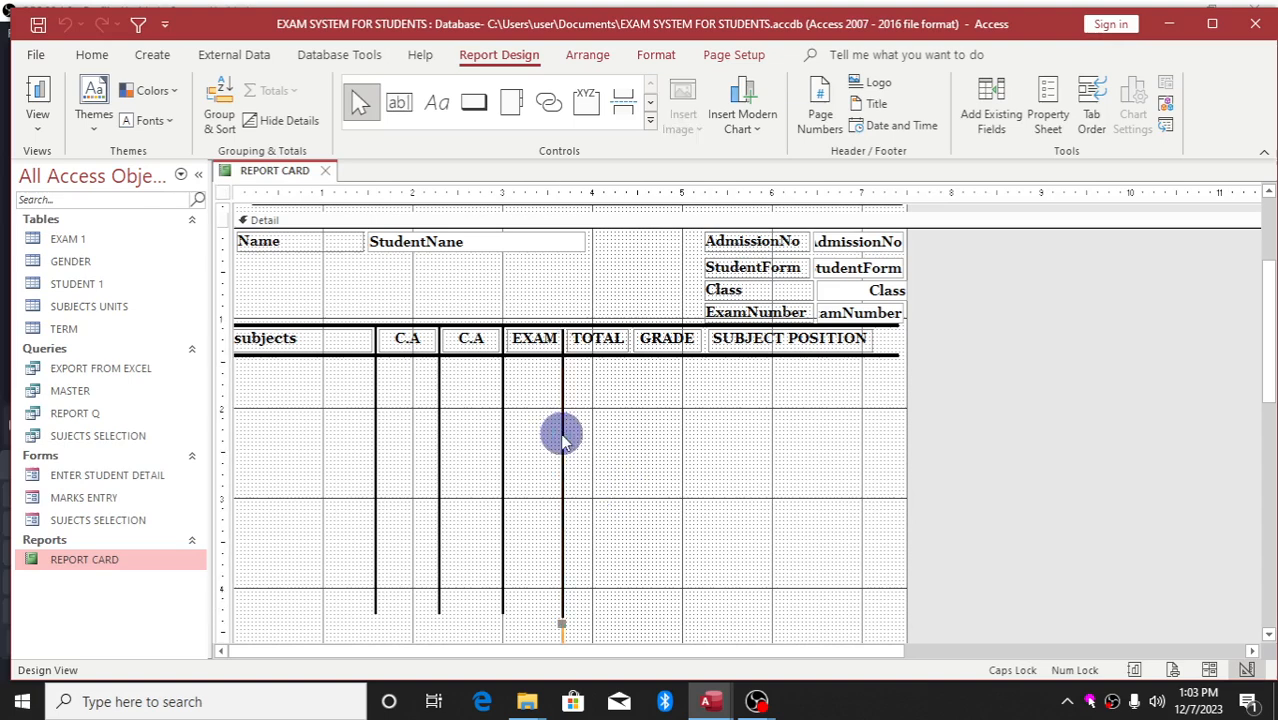
left_click_drag(560, 636, 612, 560)
left_click(581, 633)
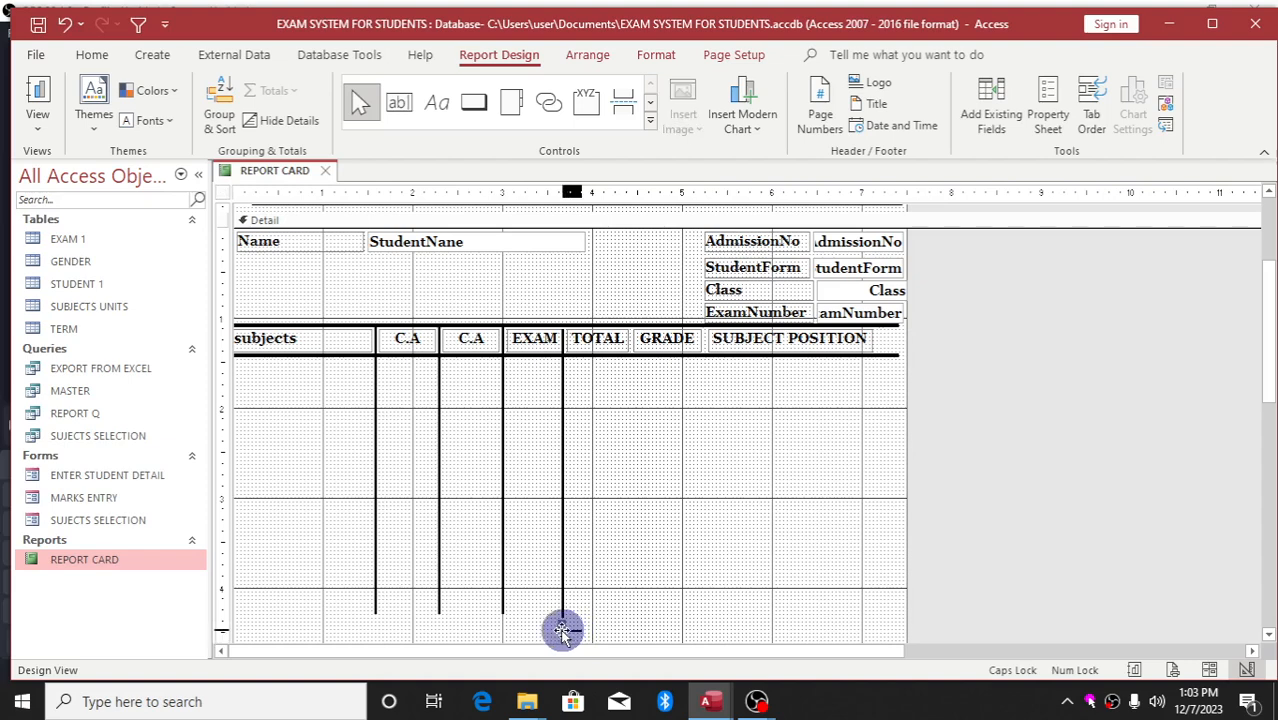
left_click_drag(561, 631, 630, 336)
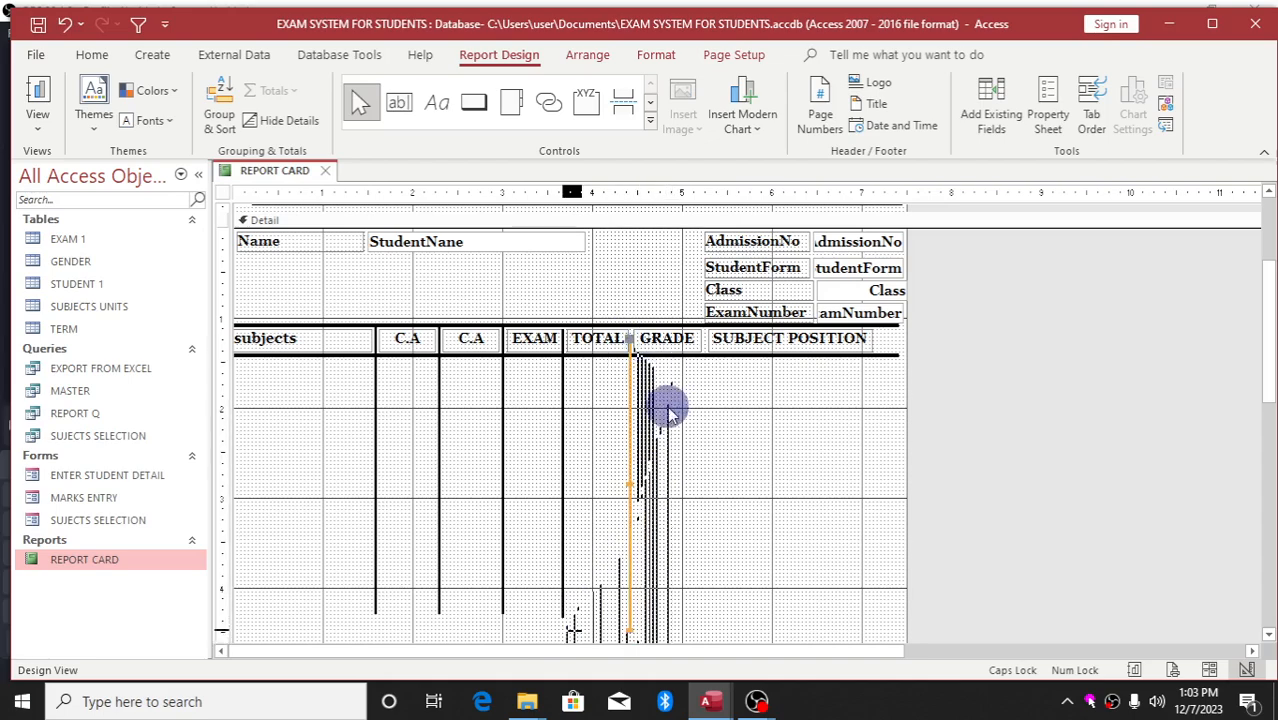
left_click(673, 413)
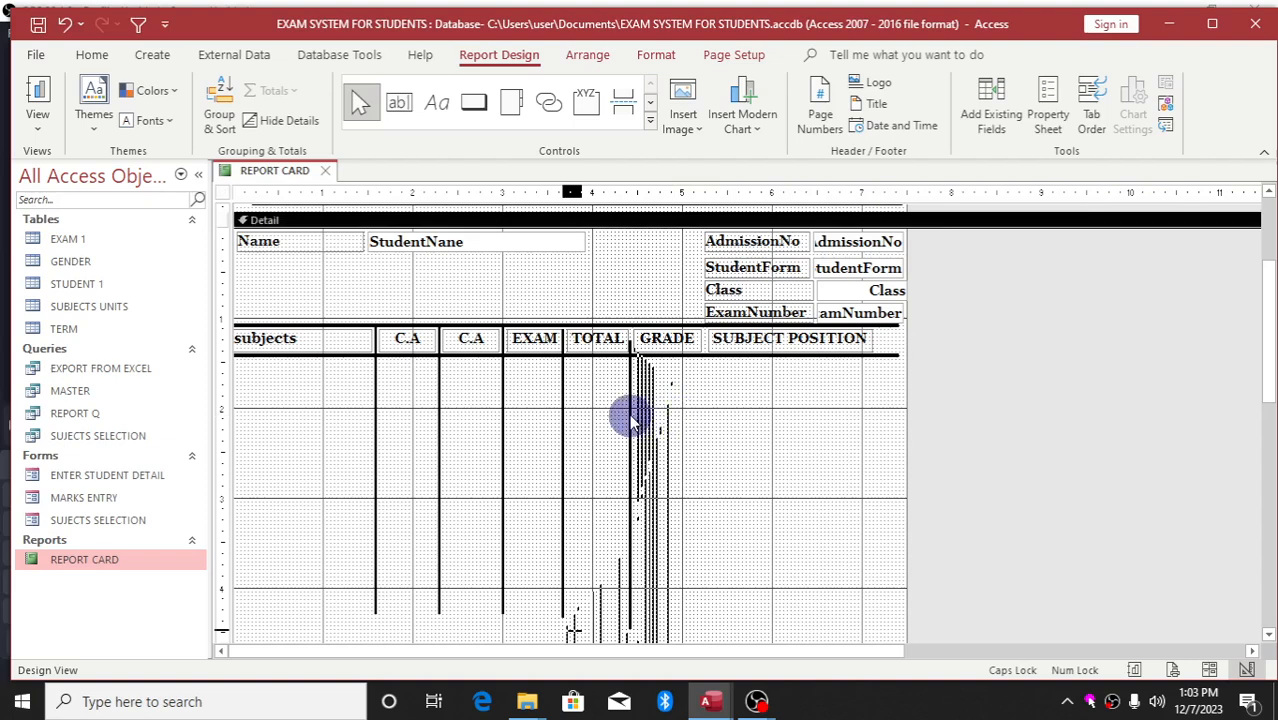
Move the TOTAL–GRADE divider into place beside GRADE and close the REPORT CARD design
left_click(630, 410)
left_click_drag(629, 407, 629, 403)
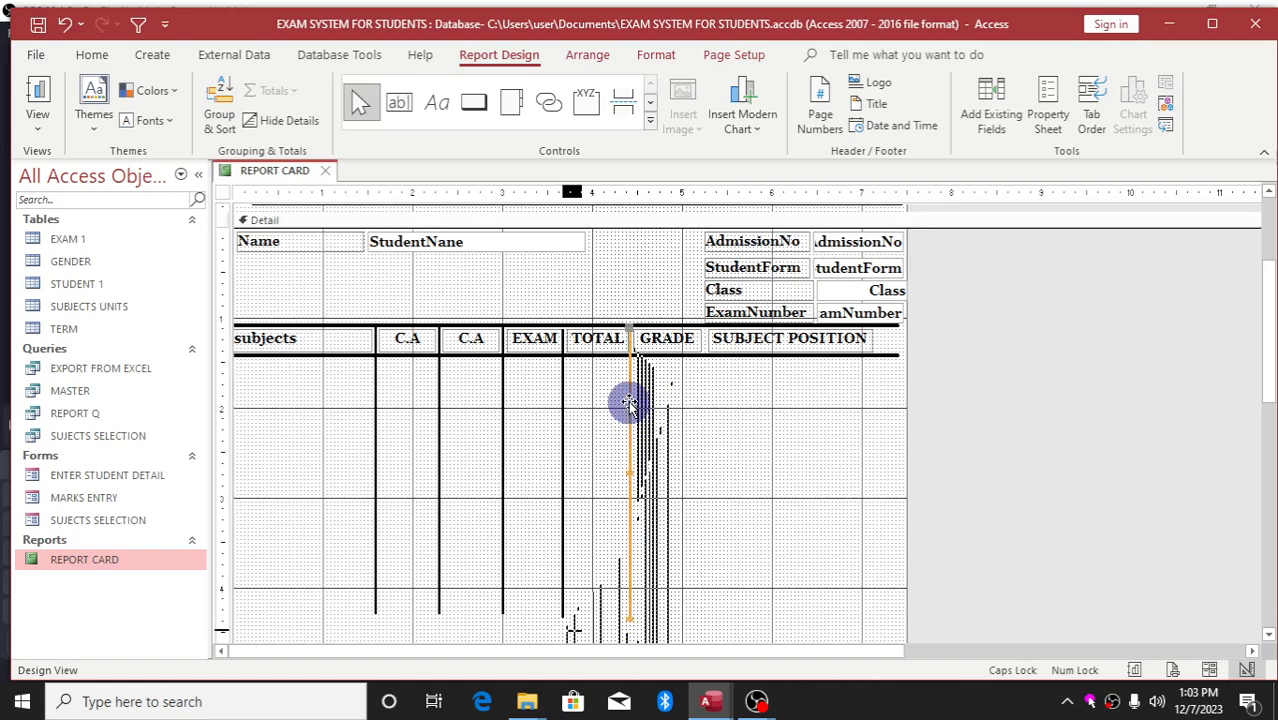
left_click(715, 445)
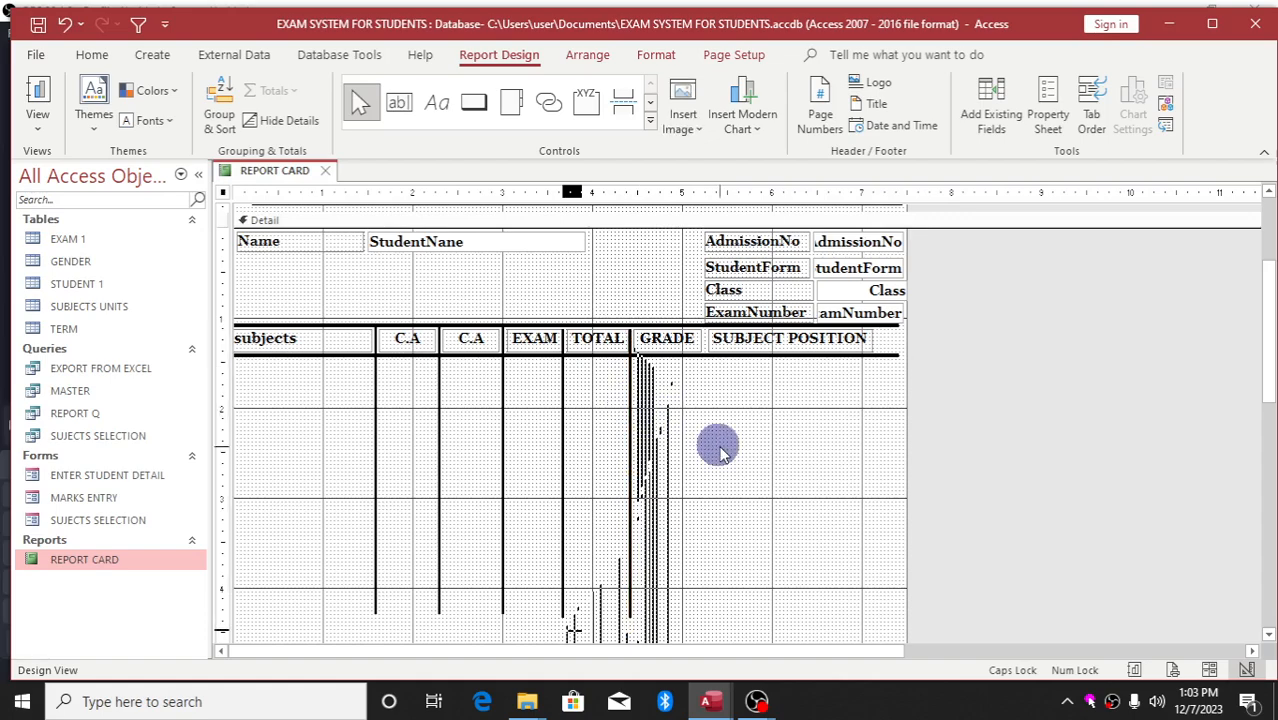
left_click(630, 436)
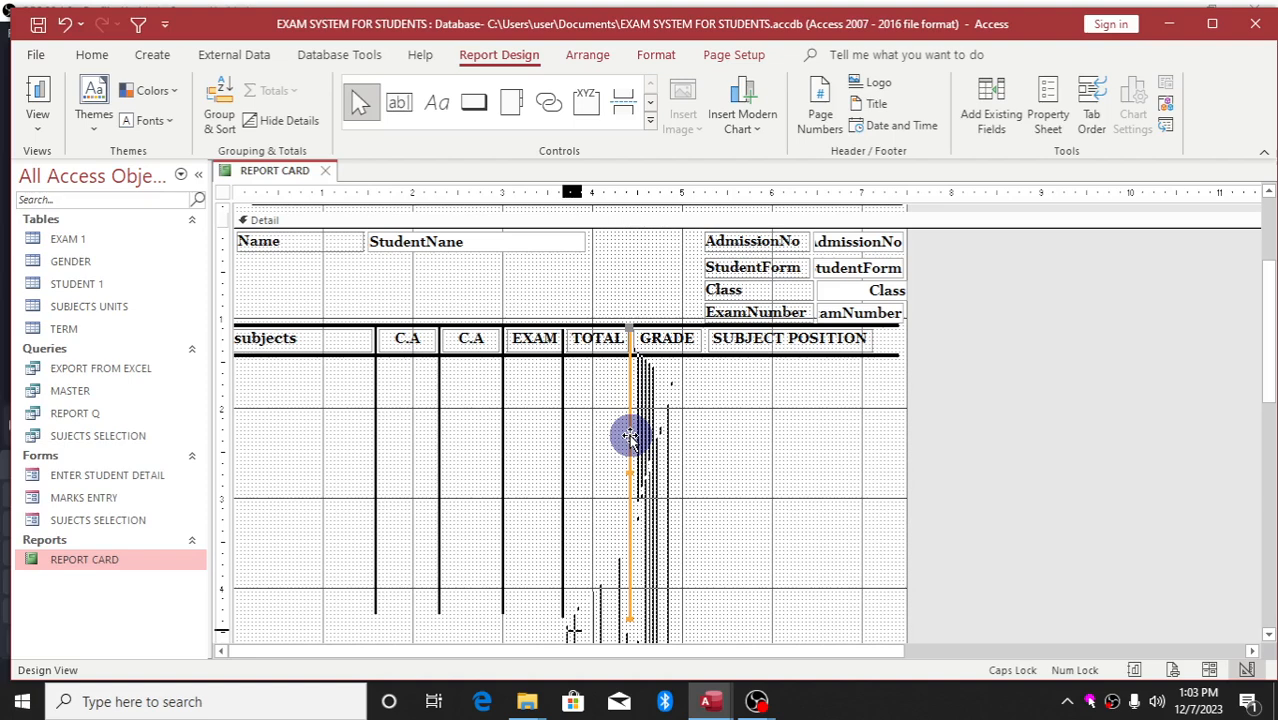
left_click_drag(629, 436, 702, 338)
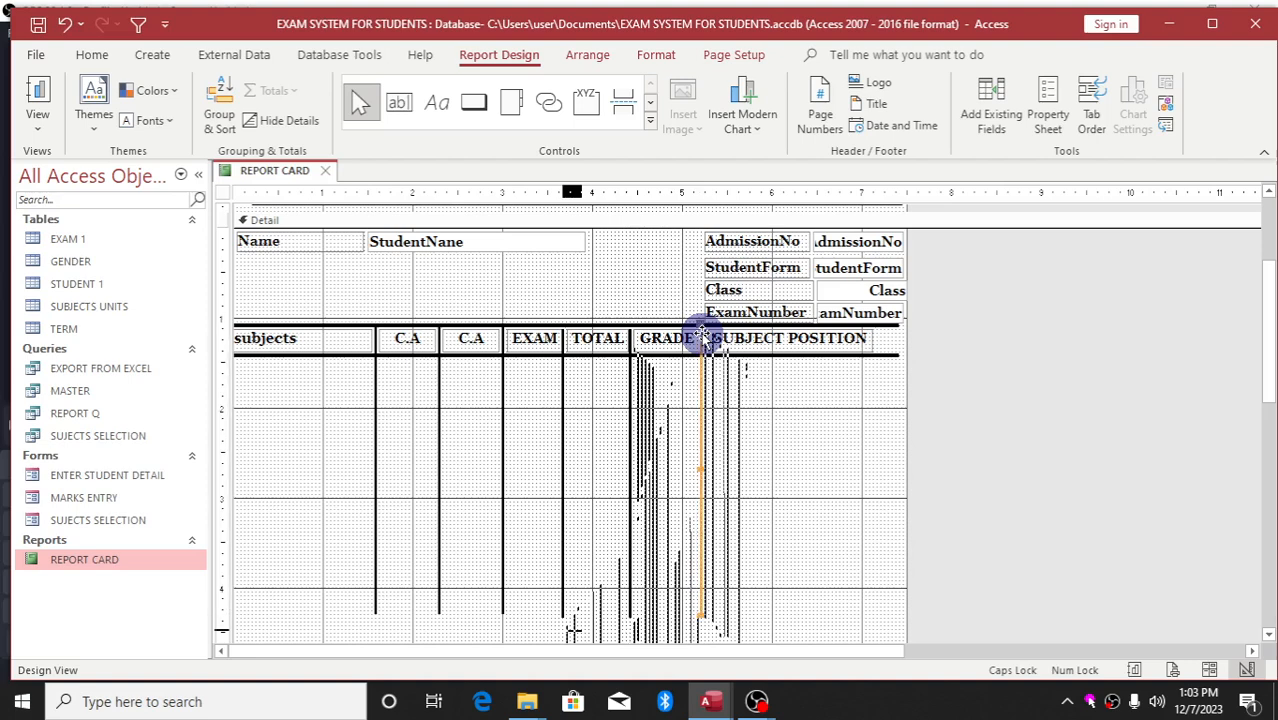
left_click(765, 429)
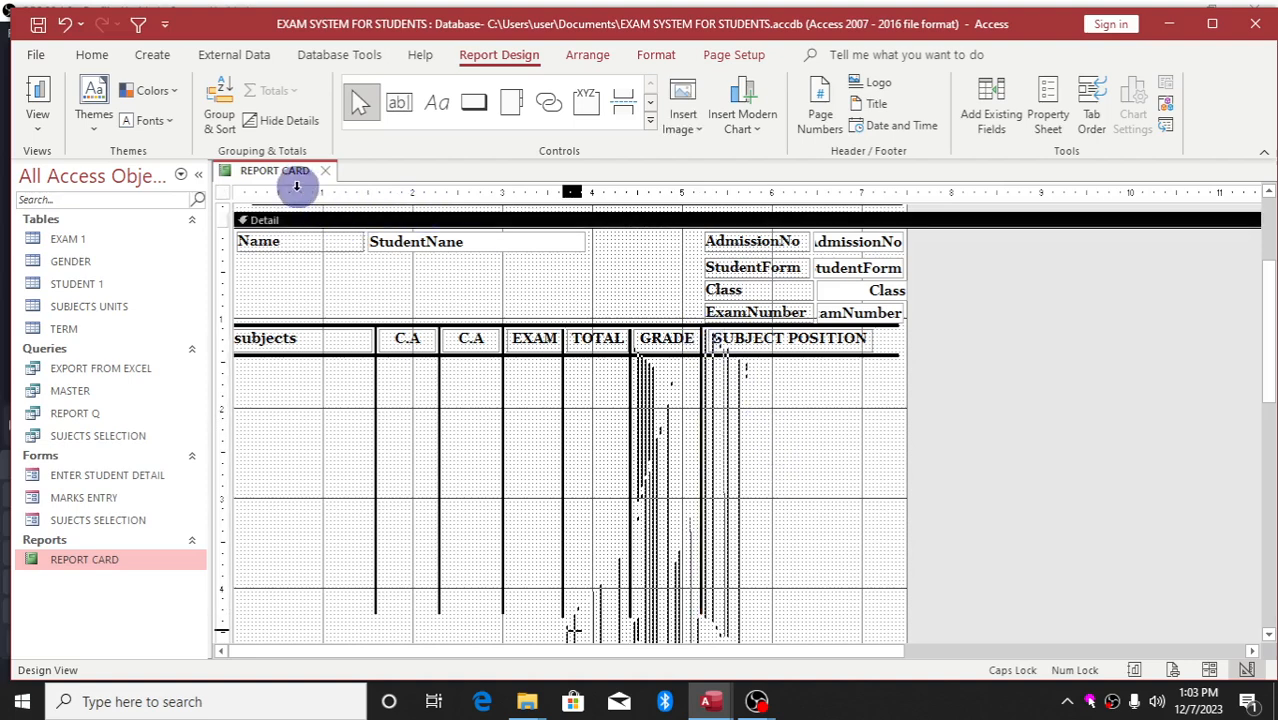
left_click(324, 171)
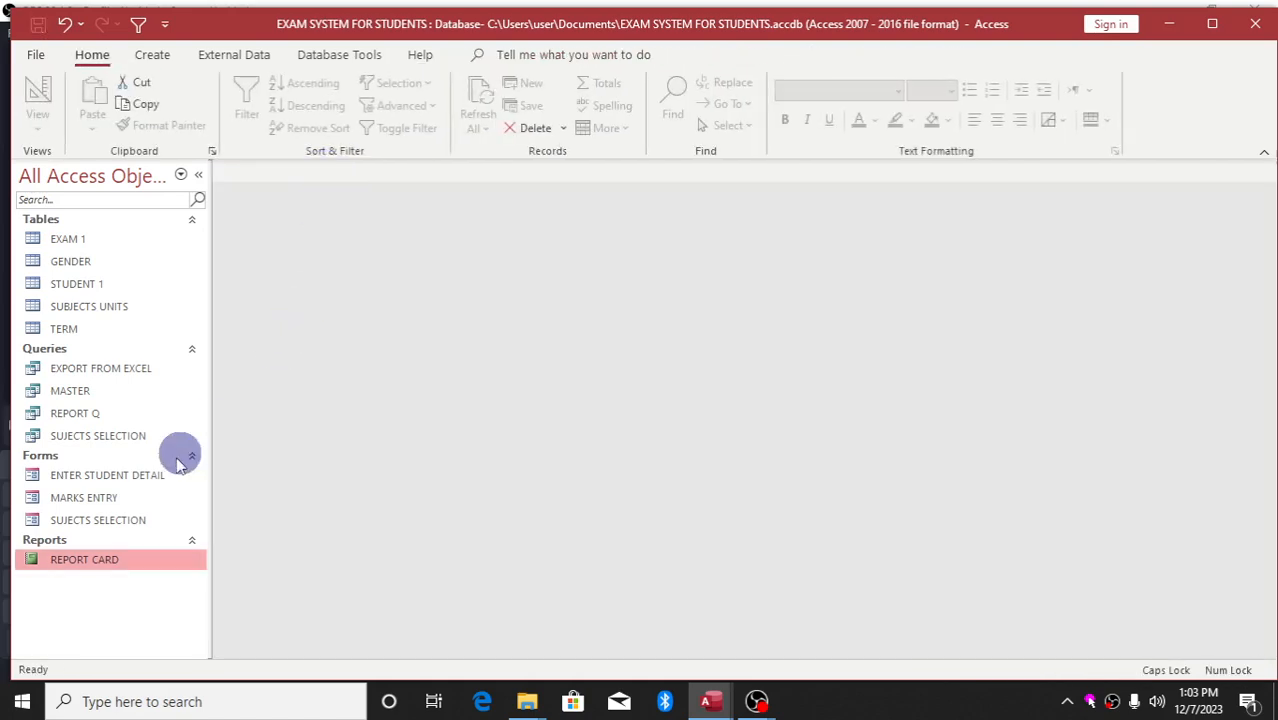
Reopen the REPORT CARD report in Design View
double_click(110, 558)
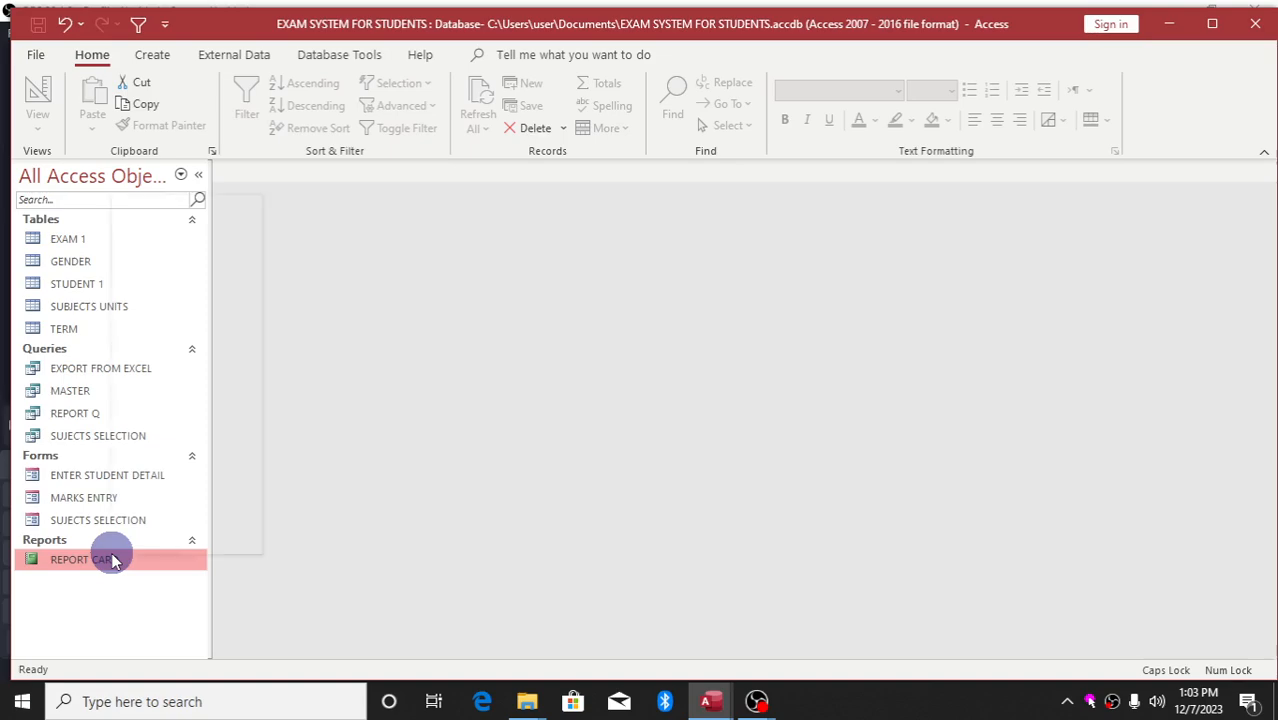
right_click(112, 560)
left_click(205, 257)
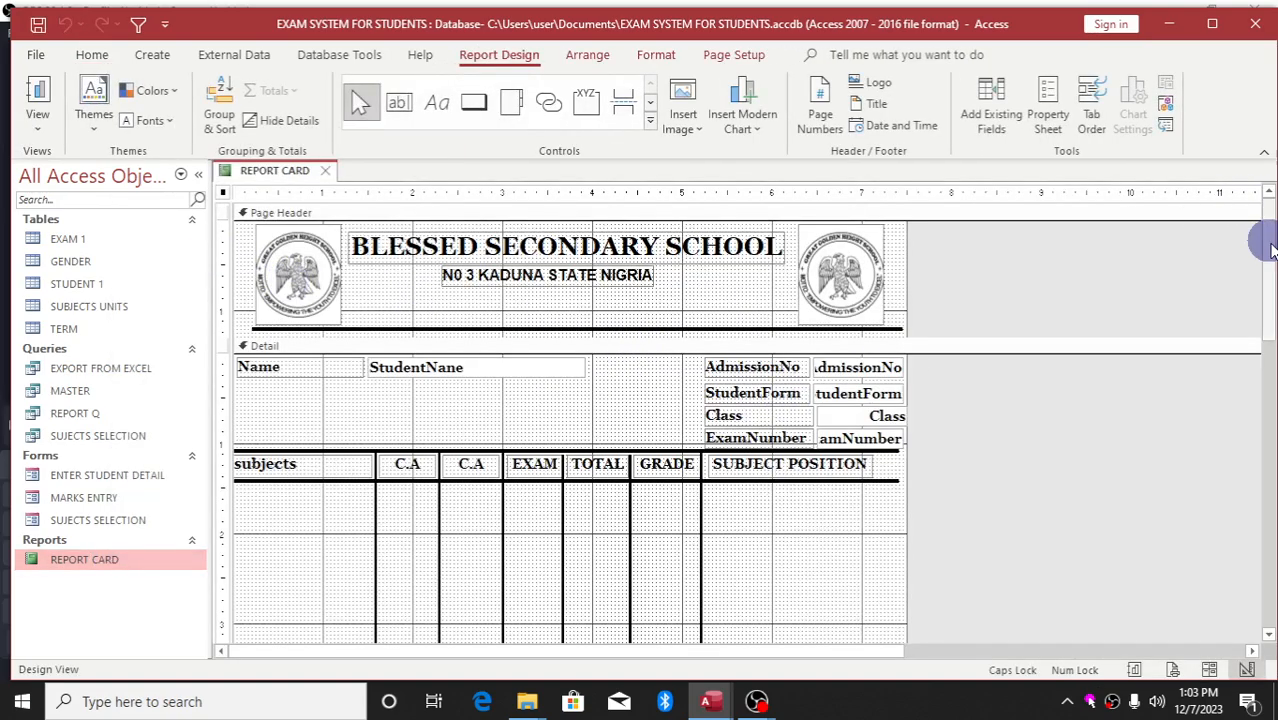
left_click_drag(1269, 251, 1270, 285)
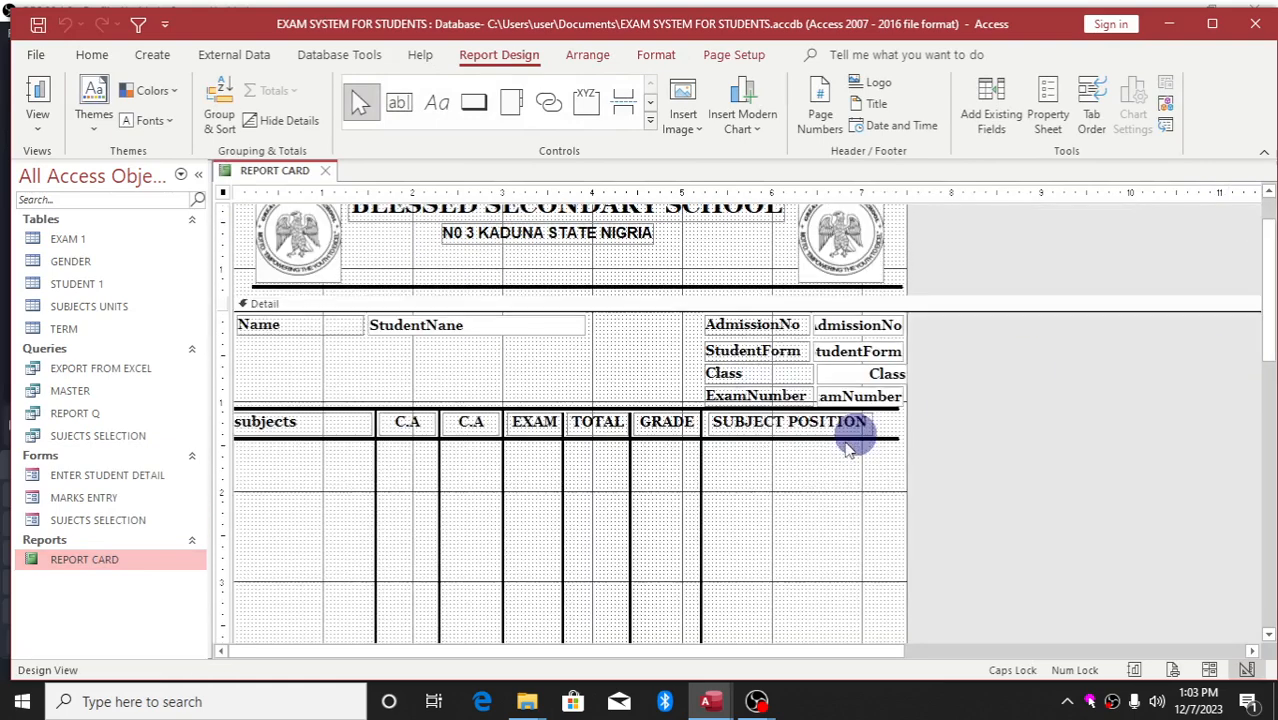
Duplicate the 3 pt line under the header row, show its properties, and move the copy down
left_click(738, 436)
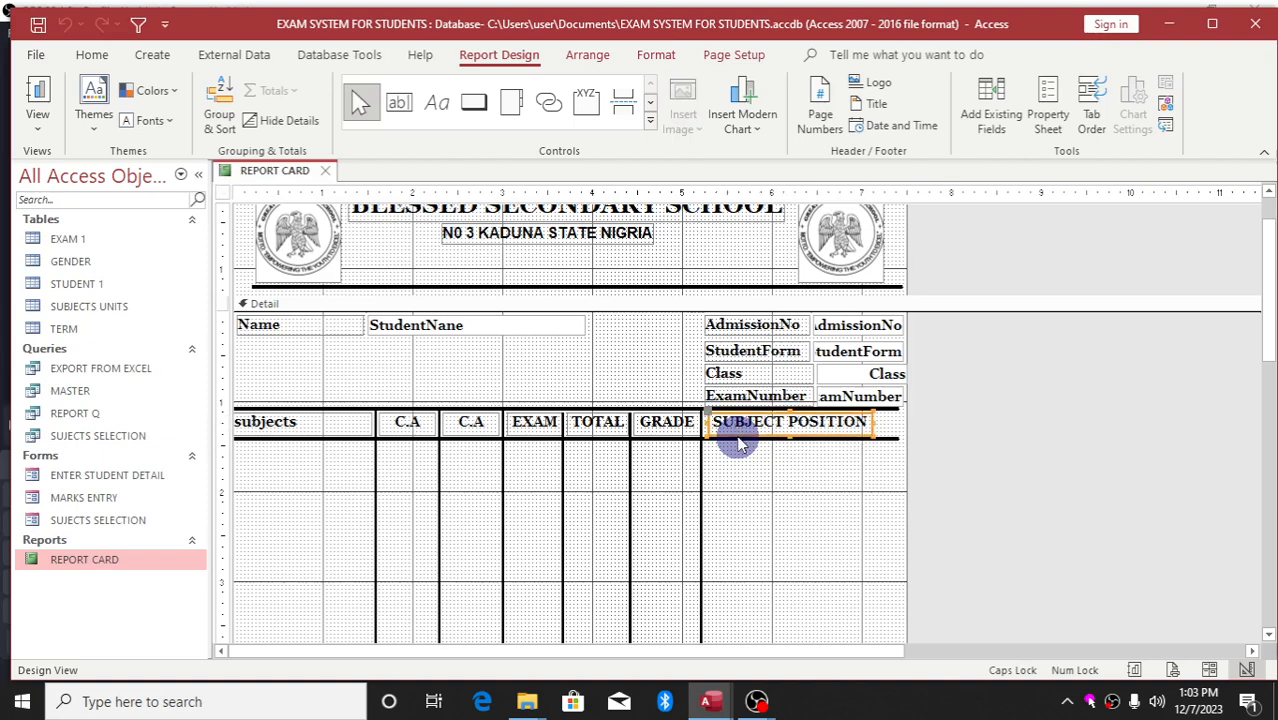
left_click(690, 428)
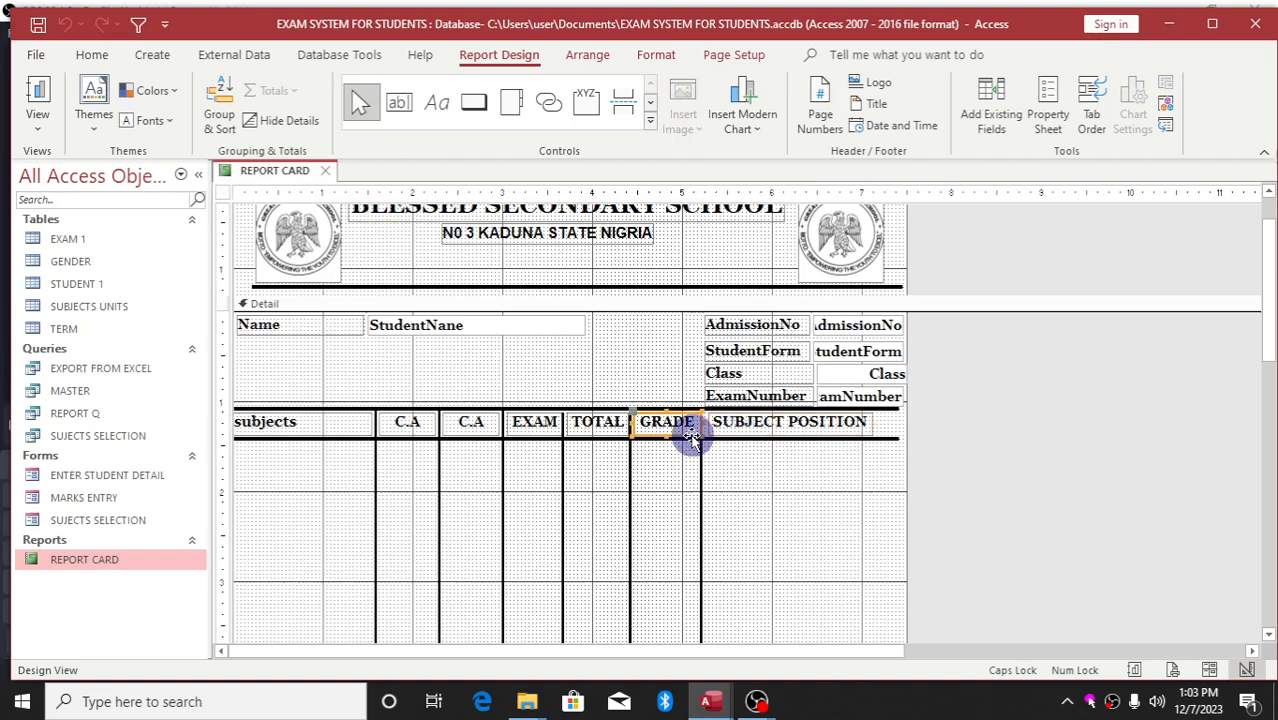
left_click(724, 439)
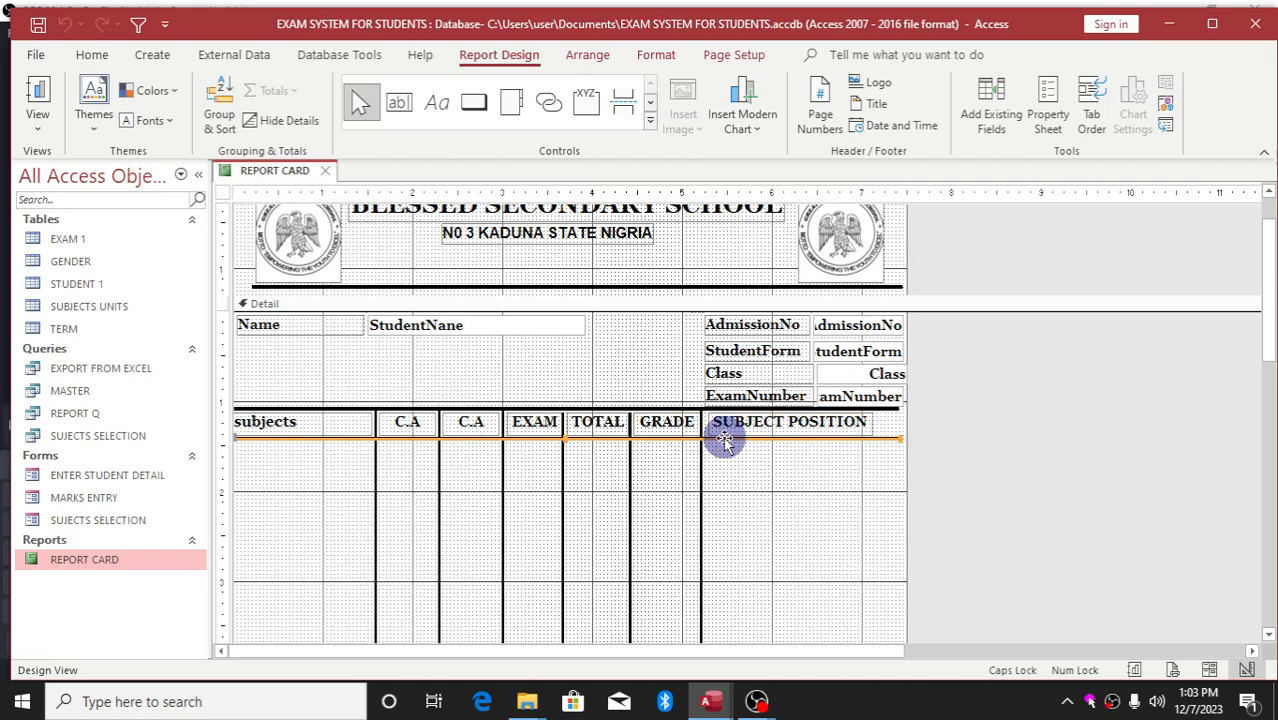
key("ctrl+v")
double_click(726, 450)
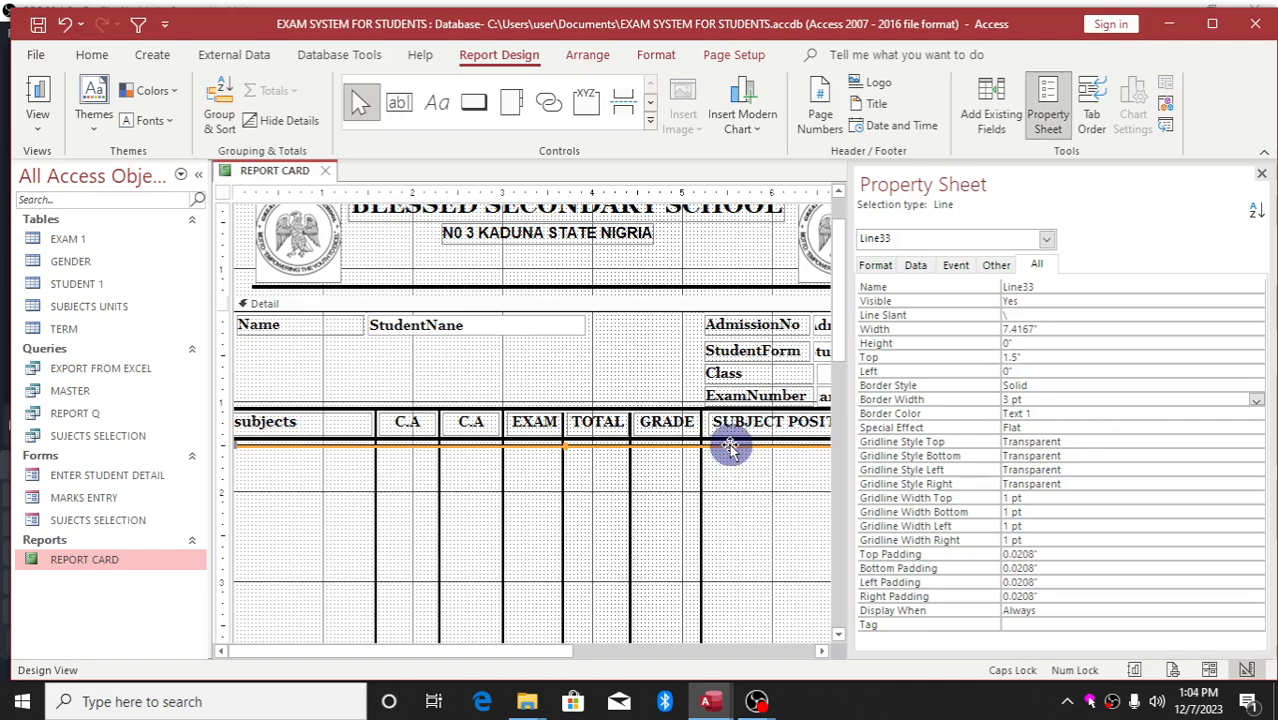
left_click_drag(730, 447, 731, 485)
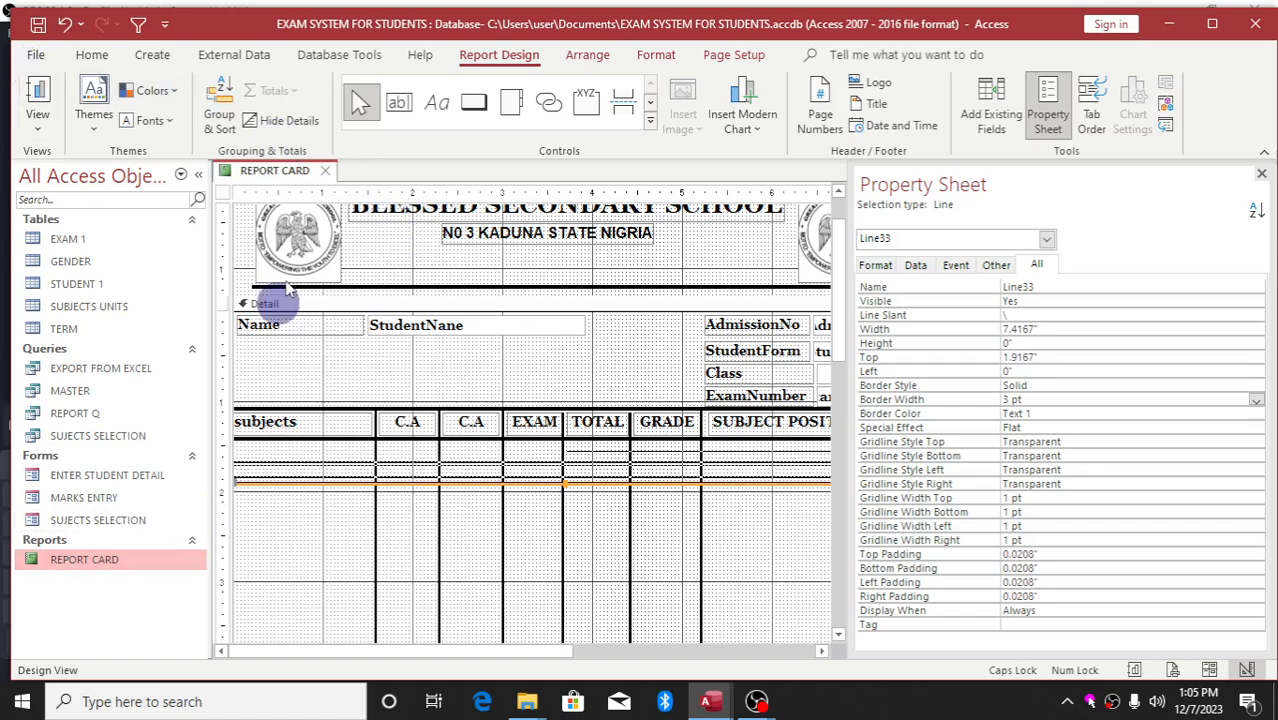
Close the REPORT CARD design tab so Access asks whether to save changes
left_click(325, 170)
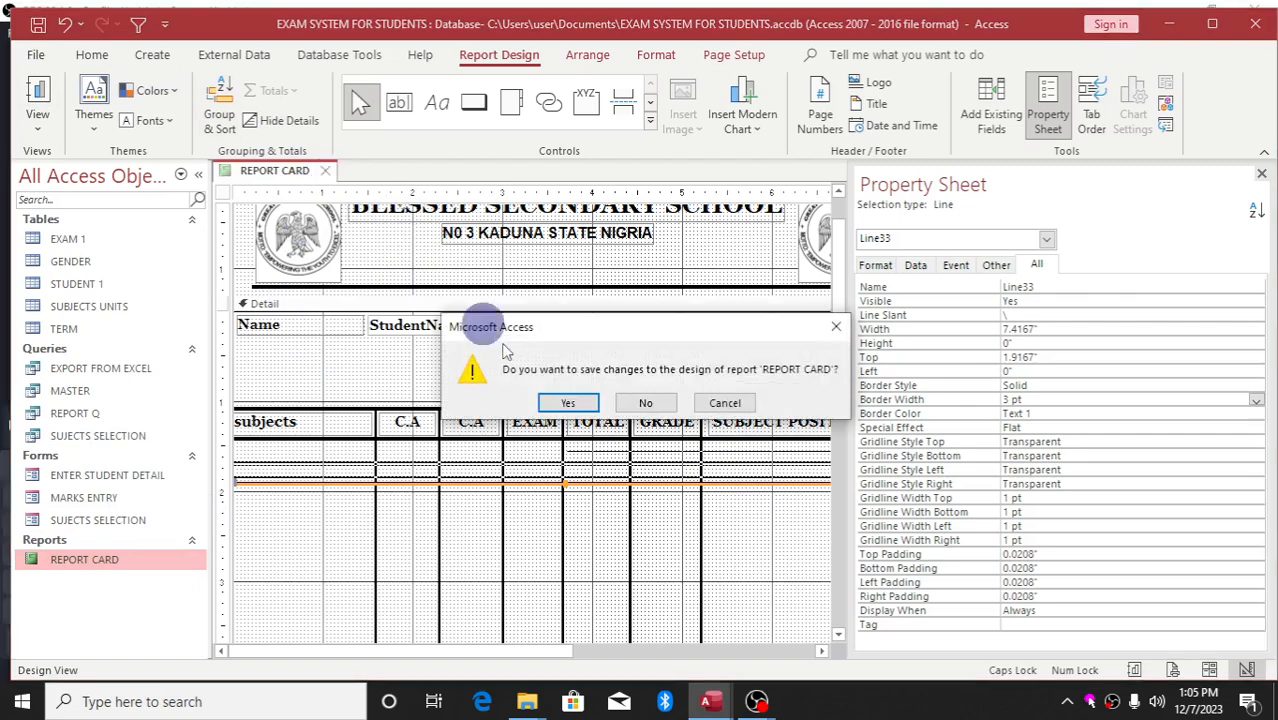
Save REPORT CARD's design changes and reopen it in Design View
left_click(568, 402)
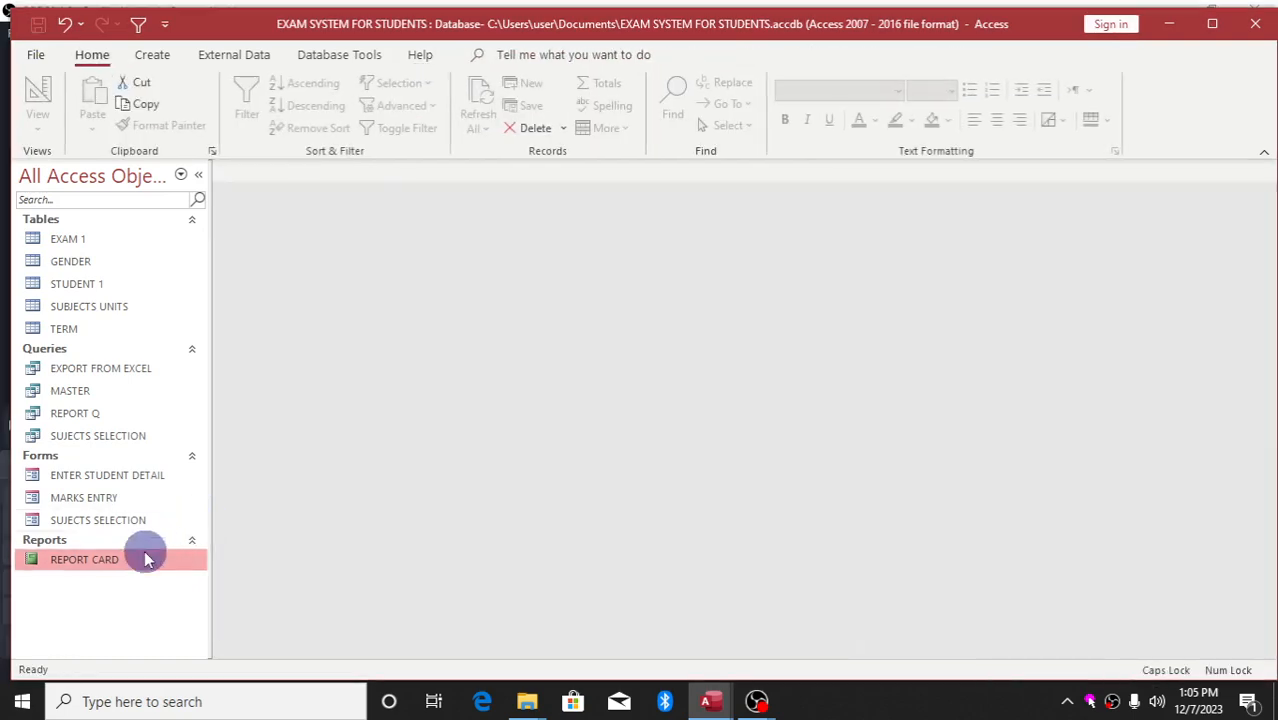
right_click(143, 565)
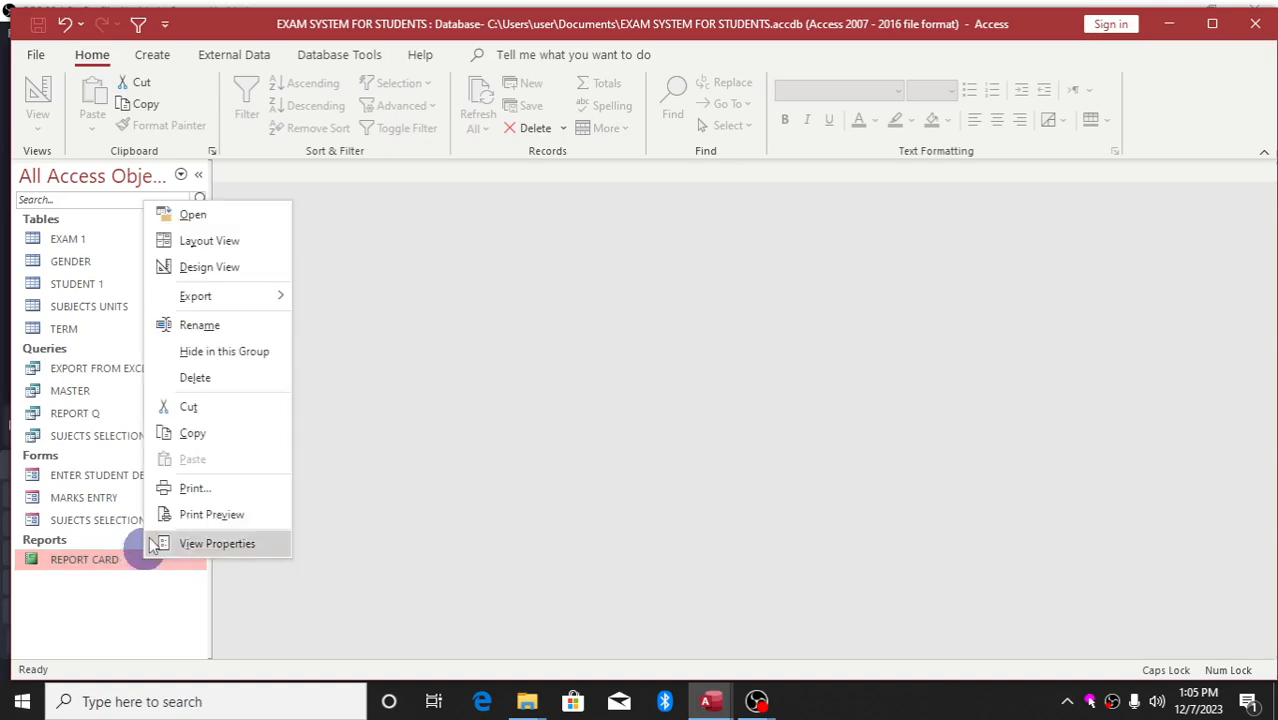
left_click(228, 270)
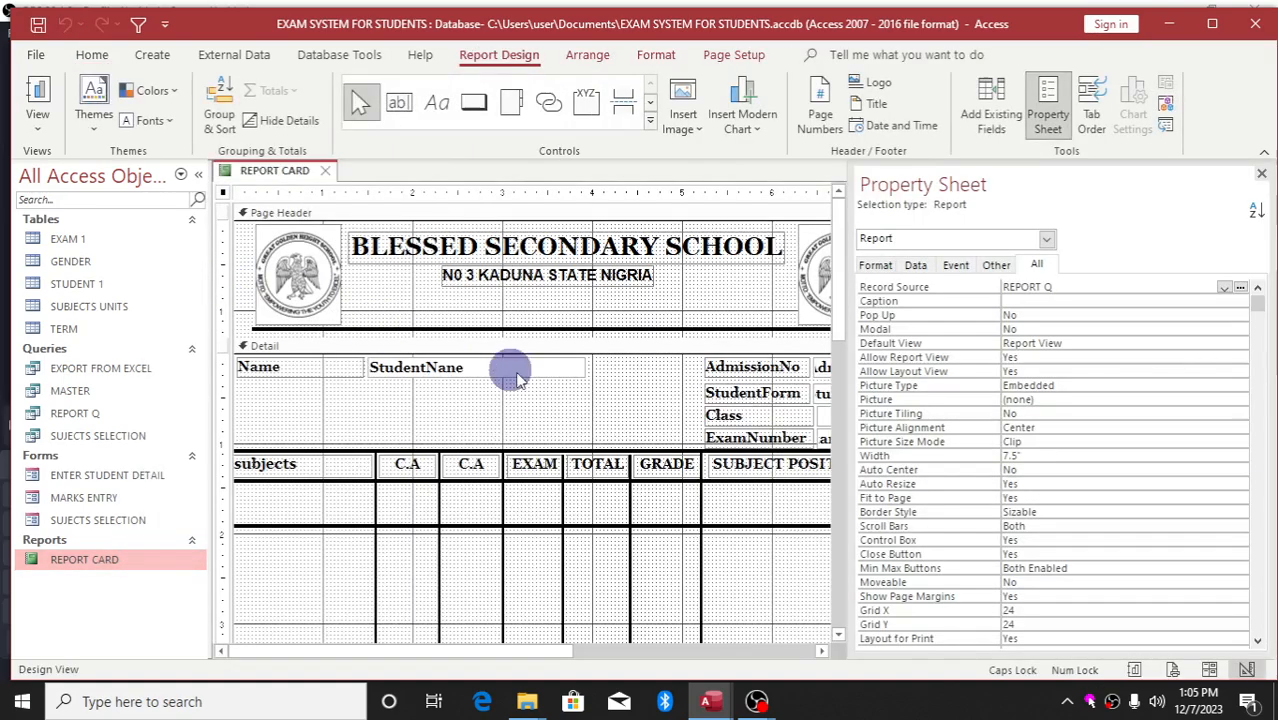
Close the Property Sheet and select the subjects heading label
left_click(1260, 174)
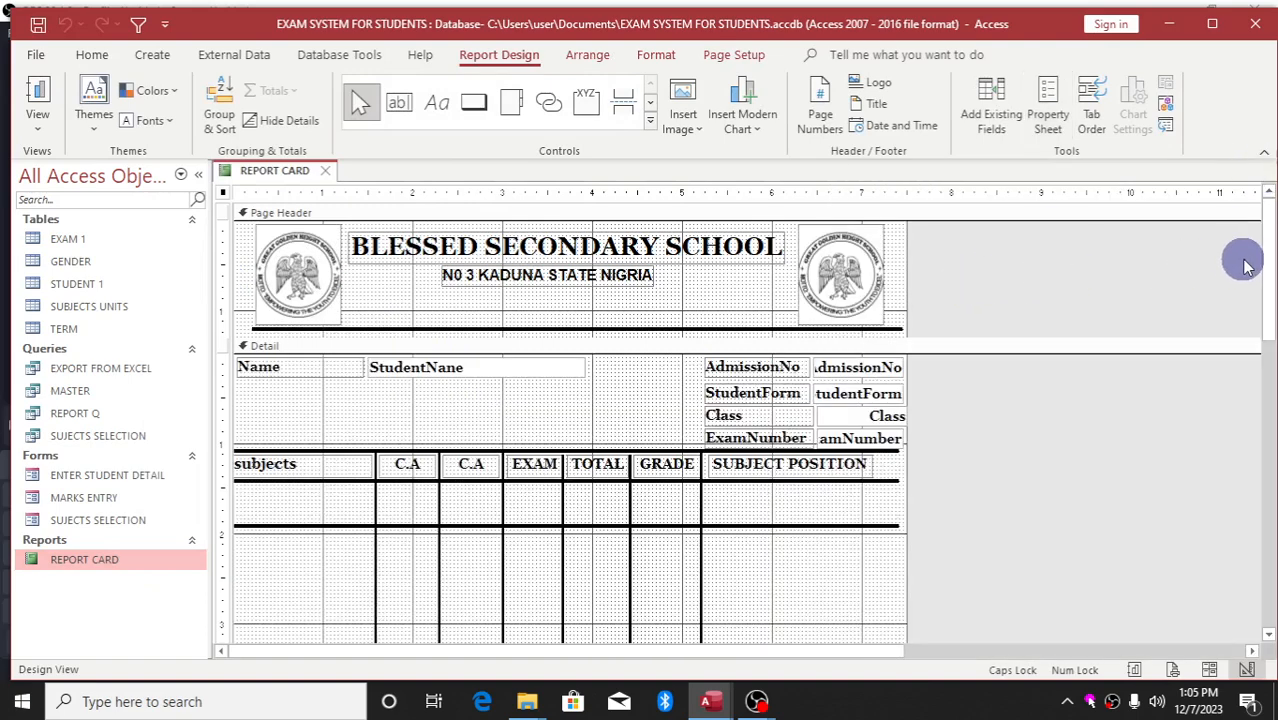
left_click_drag(1270, 260, 1260, 302)
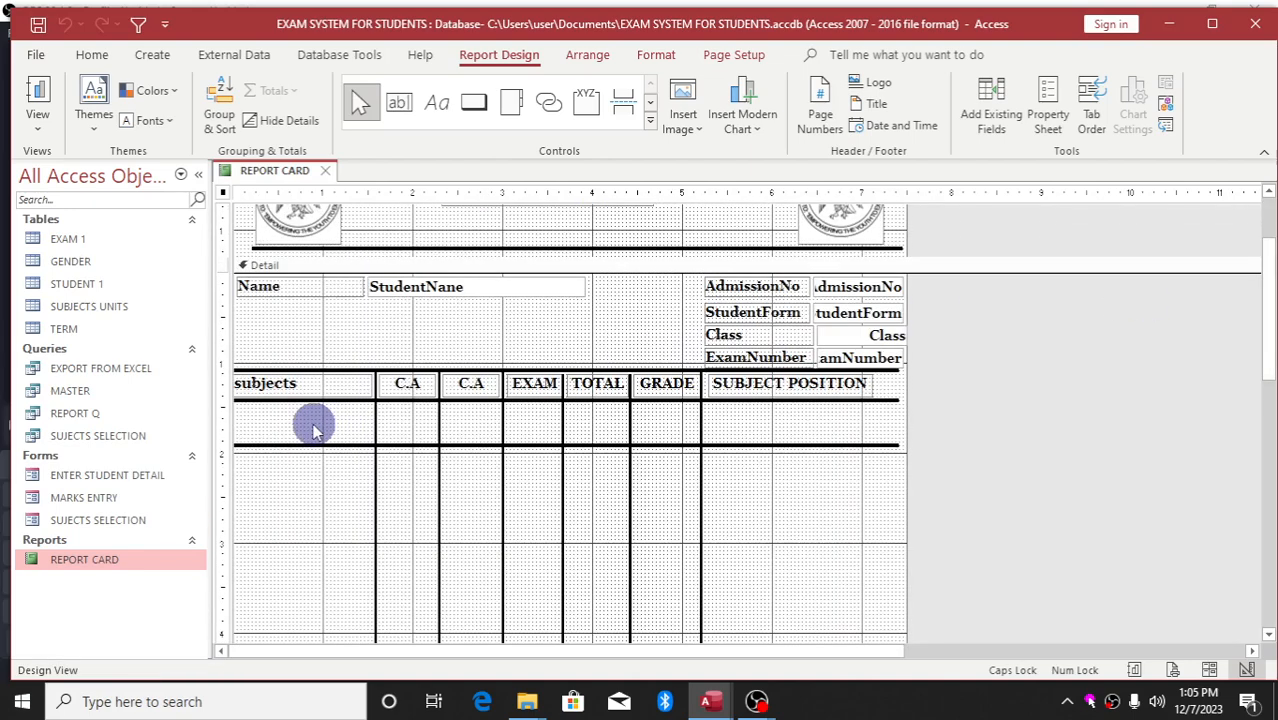
left_click(350, 394)
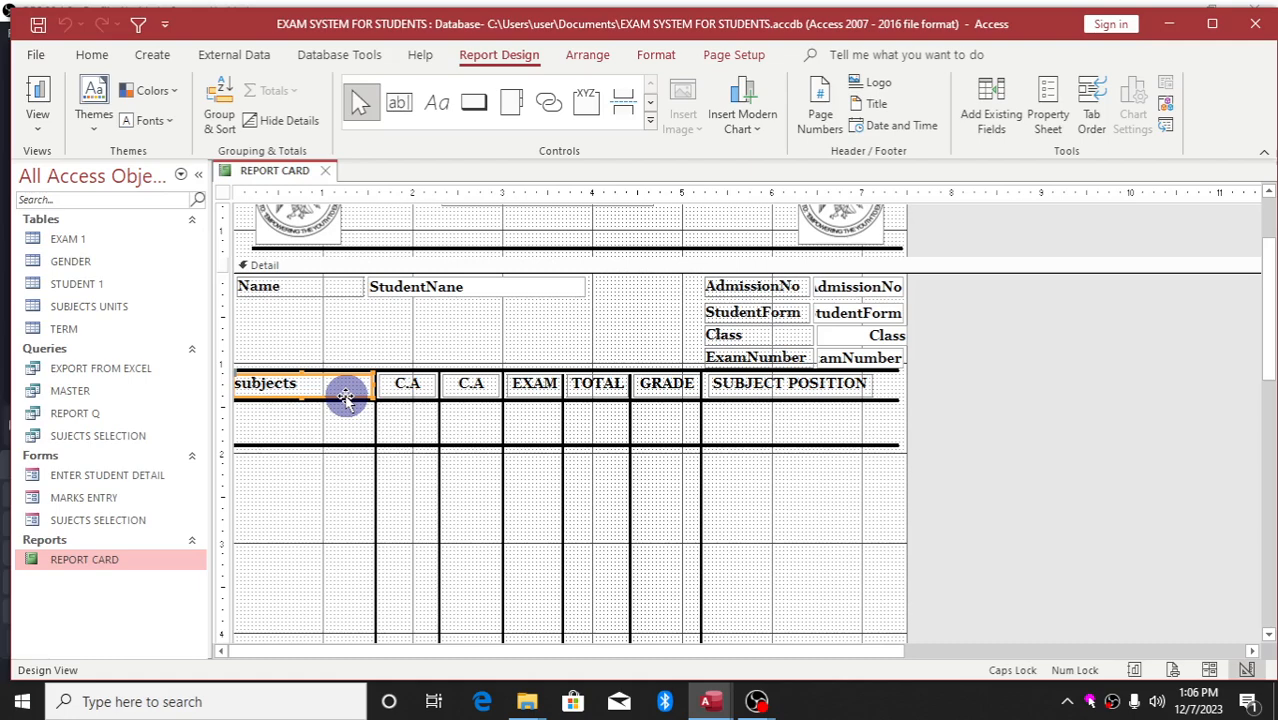
Paste a copy of the subjects label, retype it as MATHEMATICS, and raise the line beneath it
key("ctrl+v")
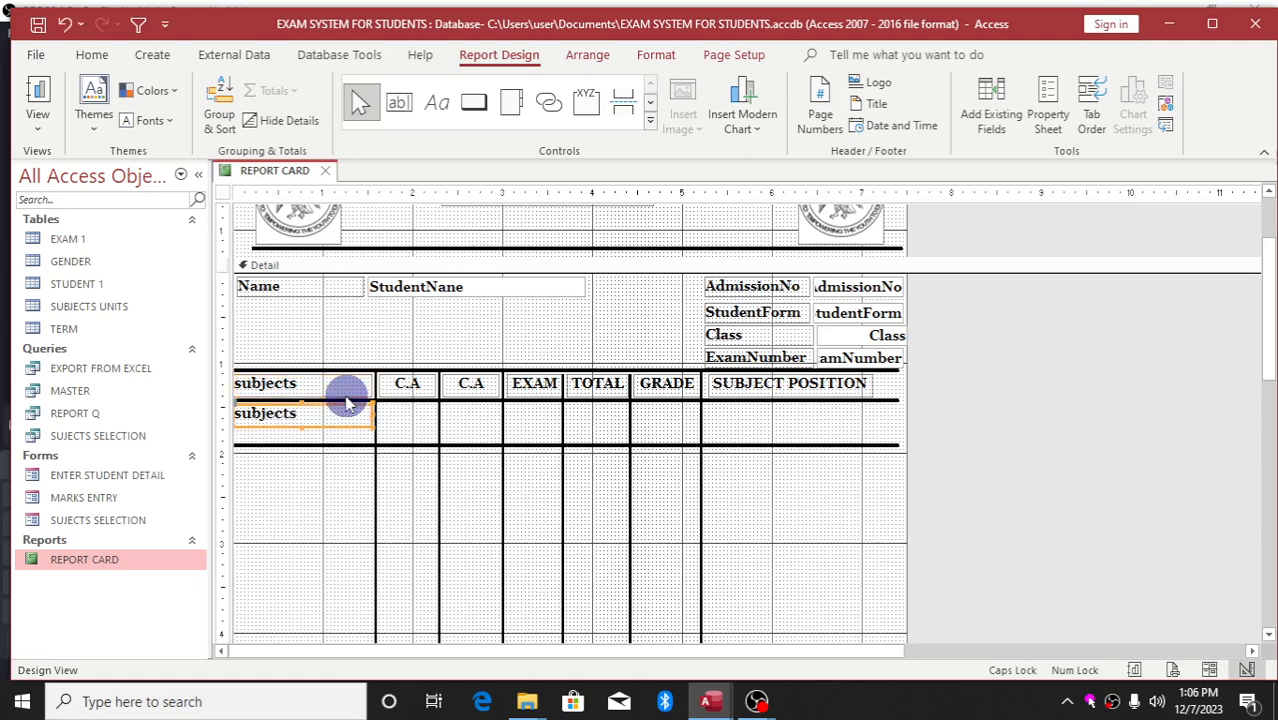
left_click(341, 413)
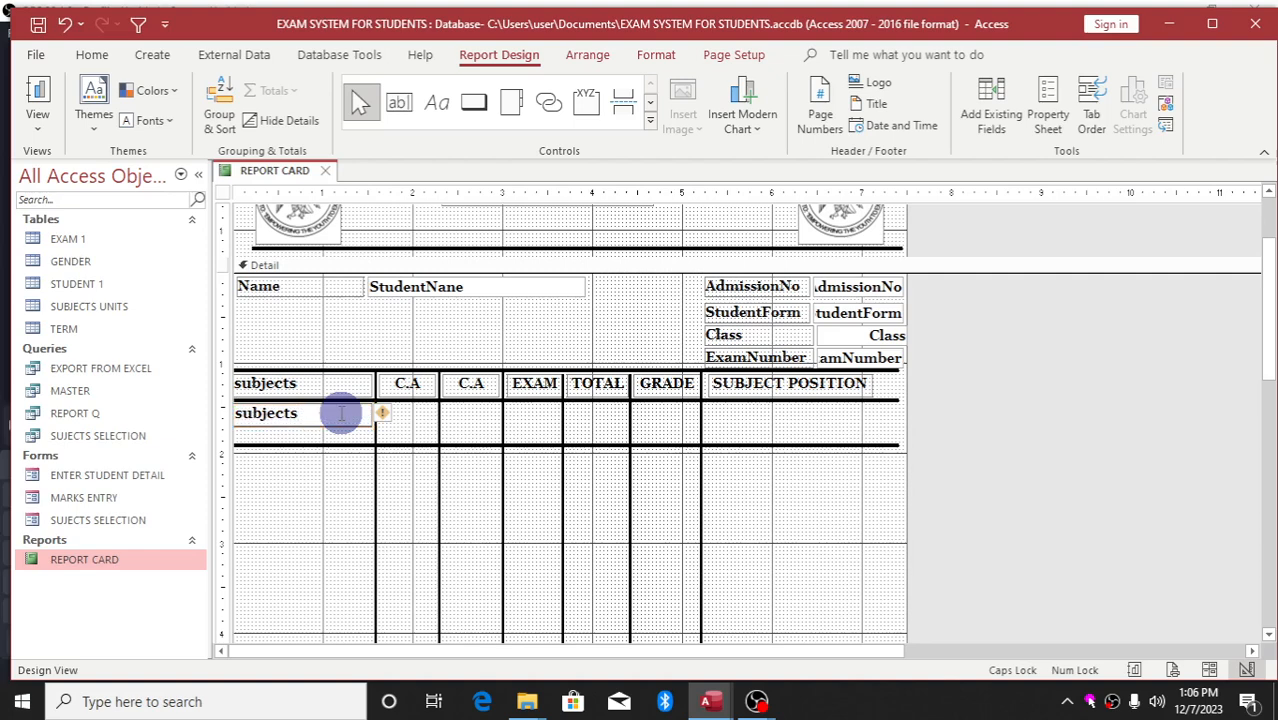
key("BackSpace")
key("BackSpace")
key("BackSpace")
key("BackSpace")
key("BackSpace")
key("BackSpace")
type("MATE")
key("BackSpace")
key("BackSpace")
type("THEMATICS")
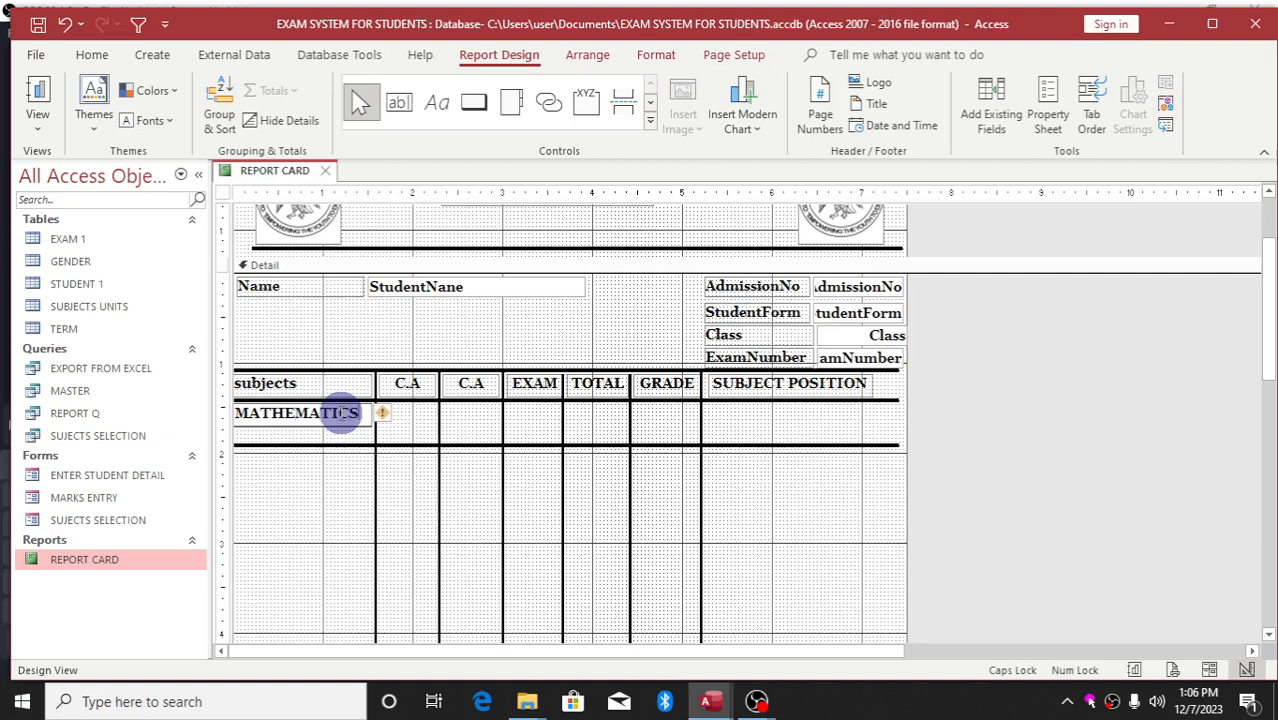
left_click(331, 438)
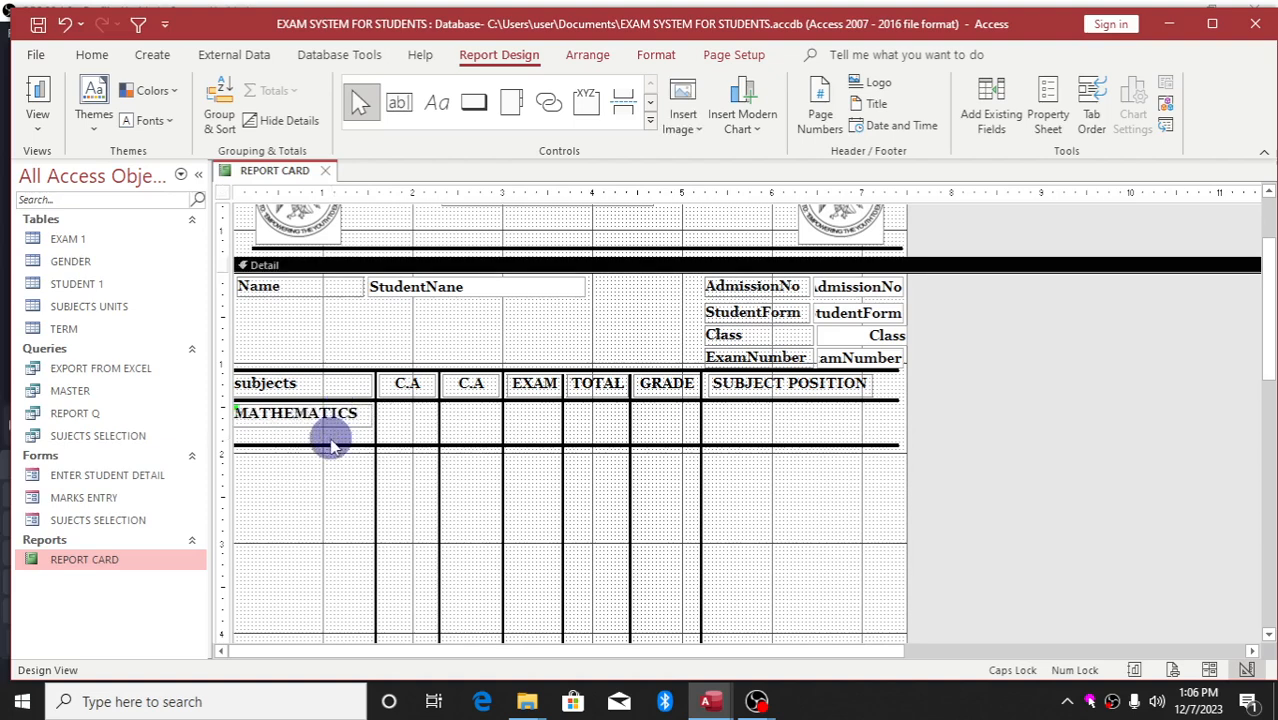
double_click(331, 445)
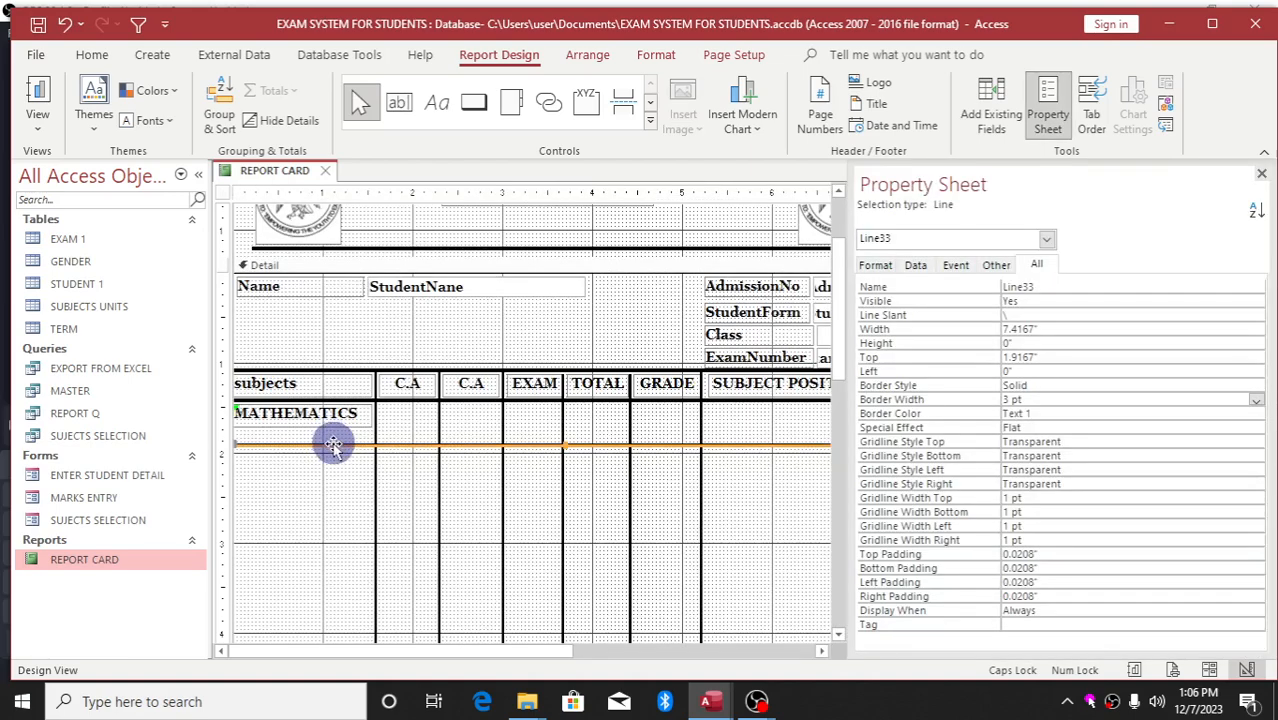
left_click_drag(333, 445, 337, 425)
Duplicate the MATHEMATICS label into the row below it
left_click(345, 414)
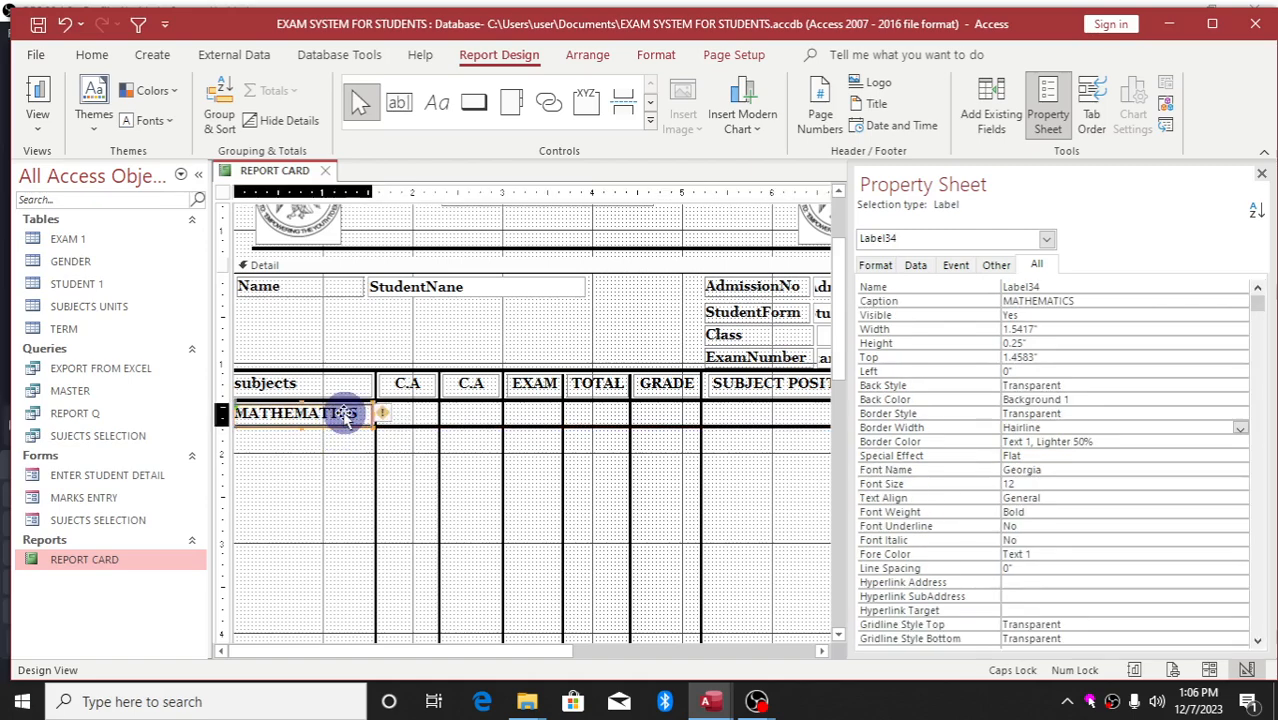
key("ctrl+v")
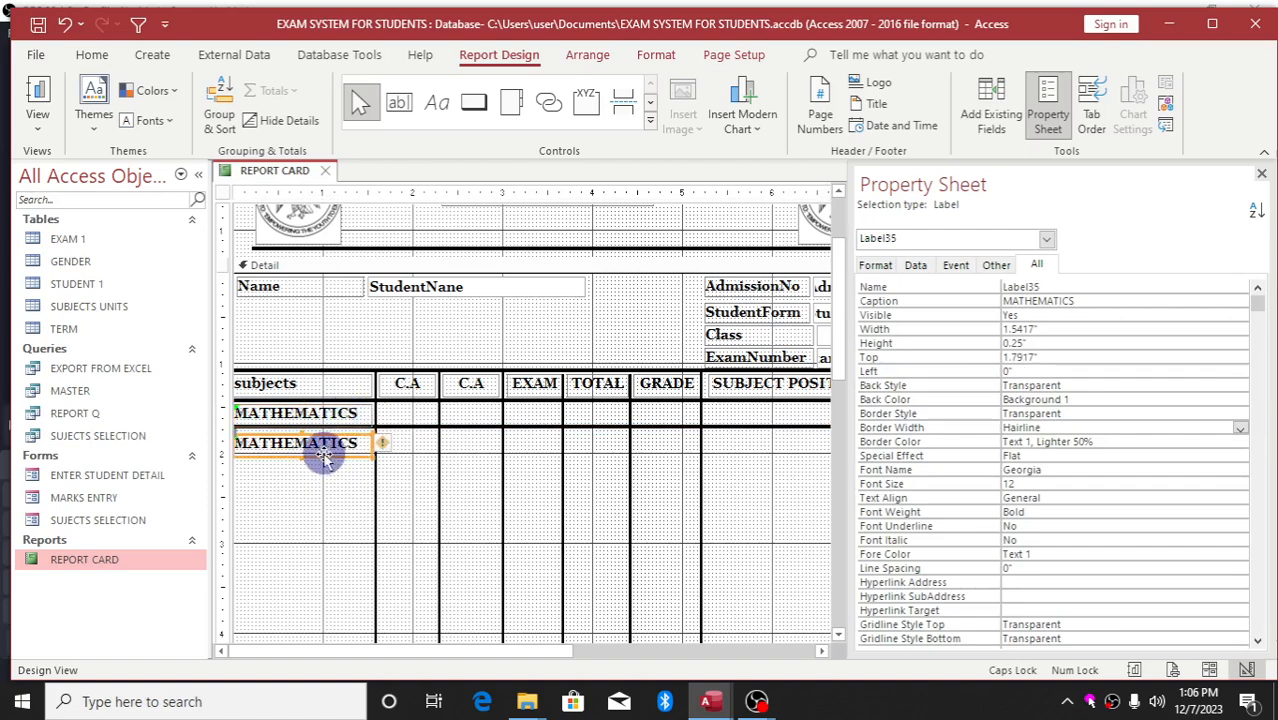
left_click_drag(324, 457, 323, 452)
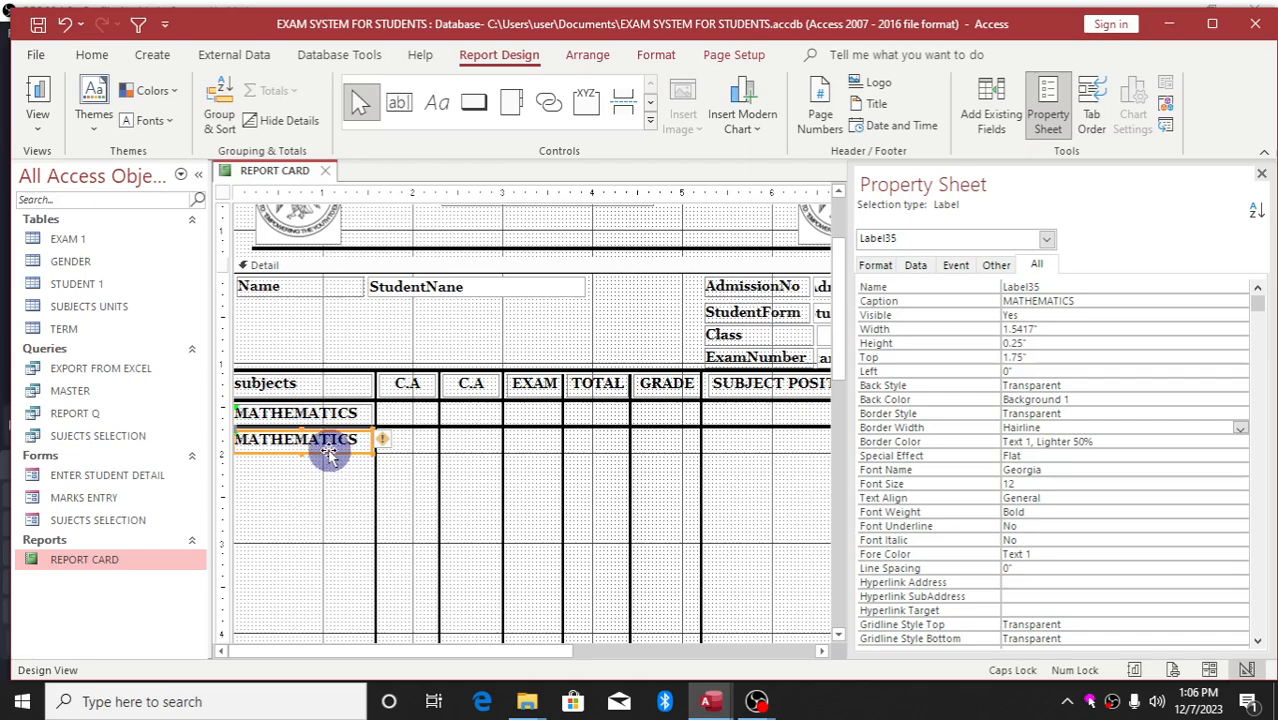
left_click(329, 452)
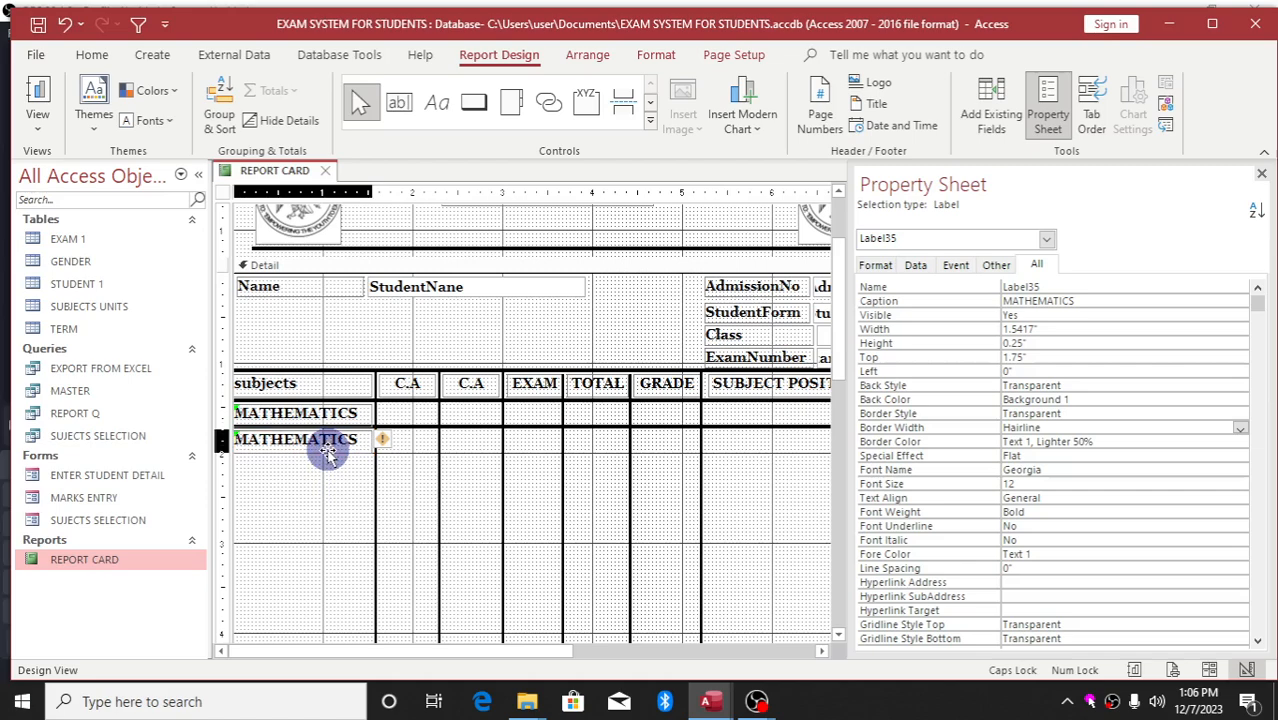
left_click(330, 470)
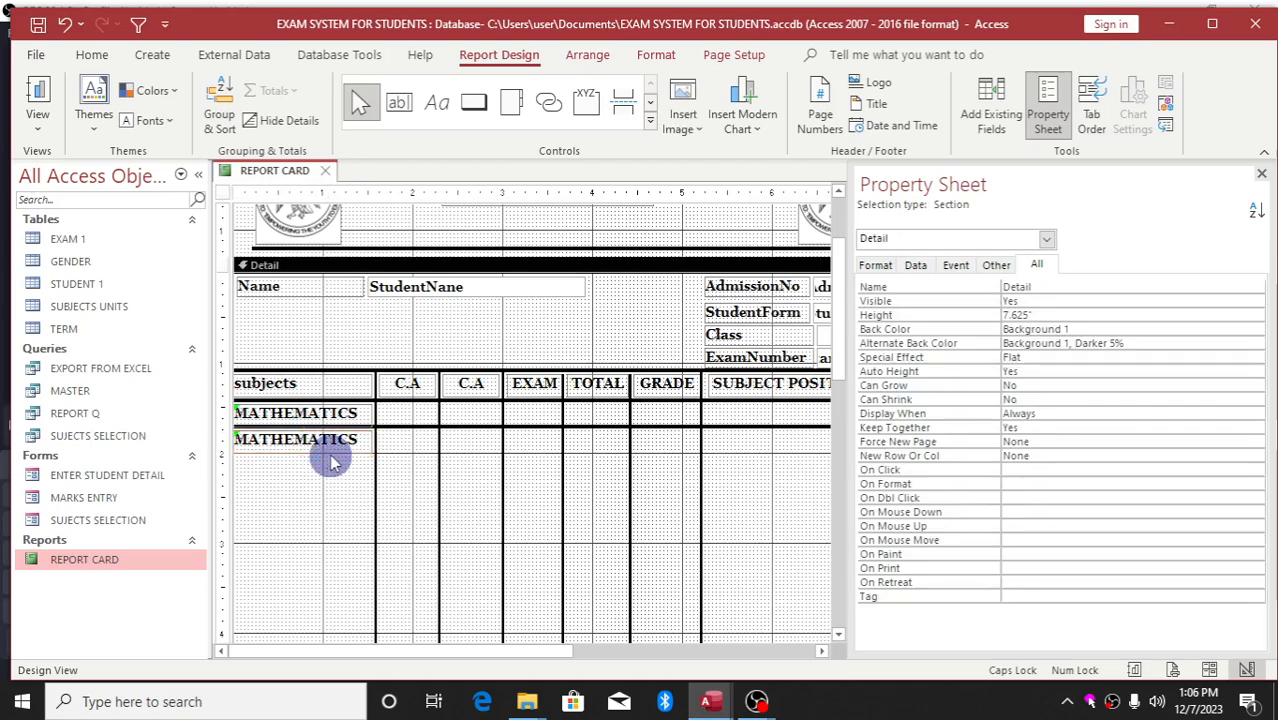
left_click(330, 448)
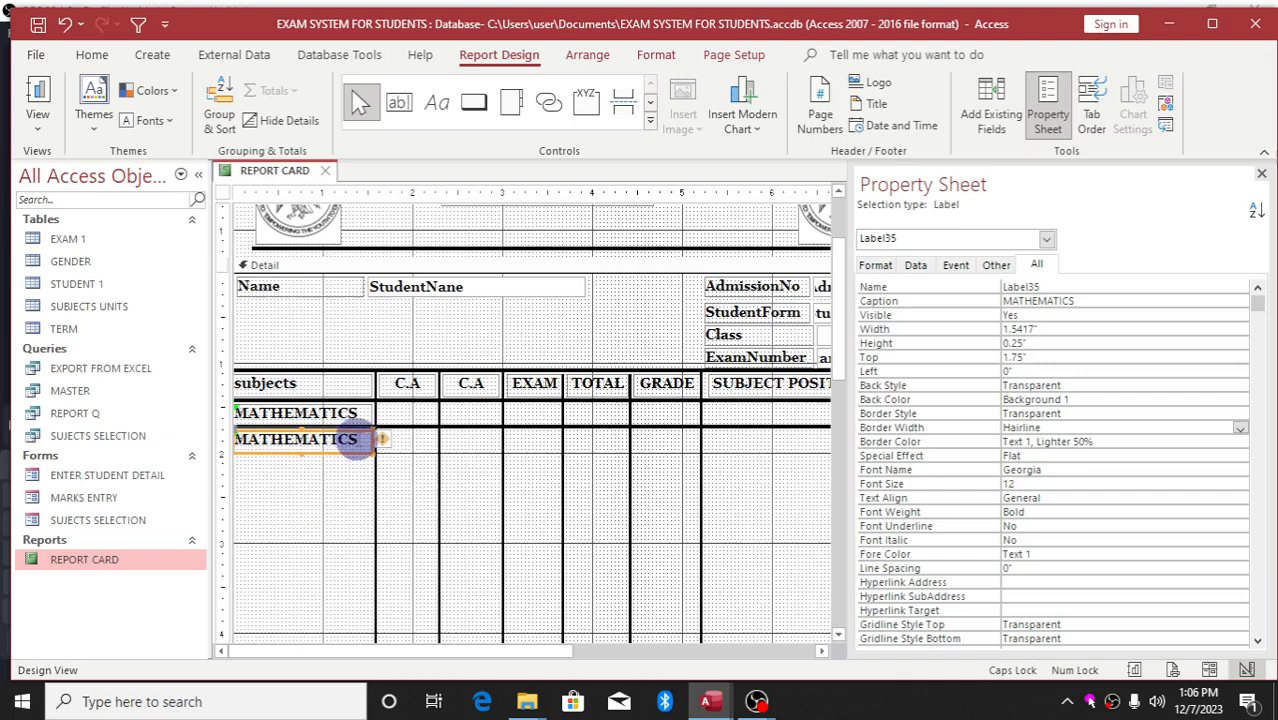
Rename the duplicate label to ENGLISH and close the properties pane
left_click(357, 439)
key("BackSpace")
key("BackSpace")
key("BackSpace")
key("BackSpace")
key("BackSpace")
key("BackSpace")
key("BackSpace")
key("BackSpace")
key("BackSpace")
key("BackSpace")
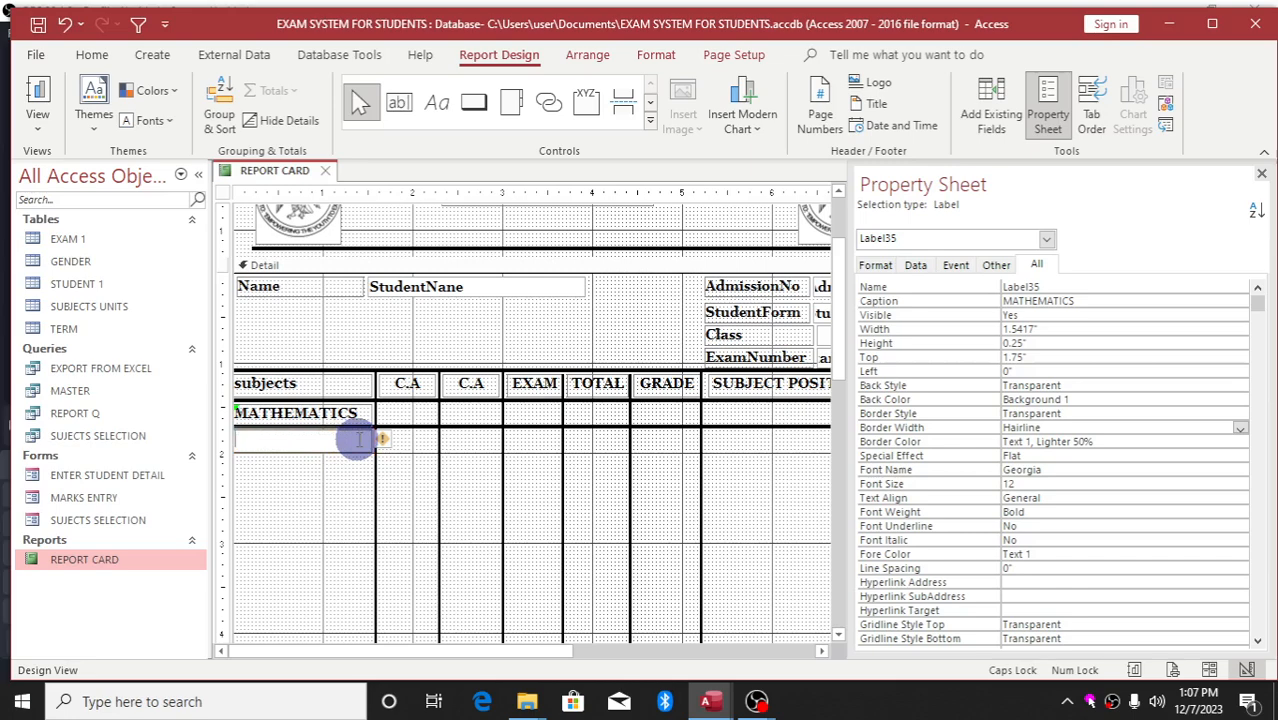
type("ENGLISH")
left_click(395, 451)
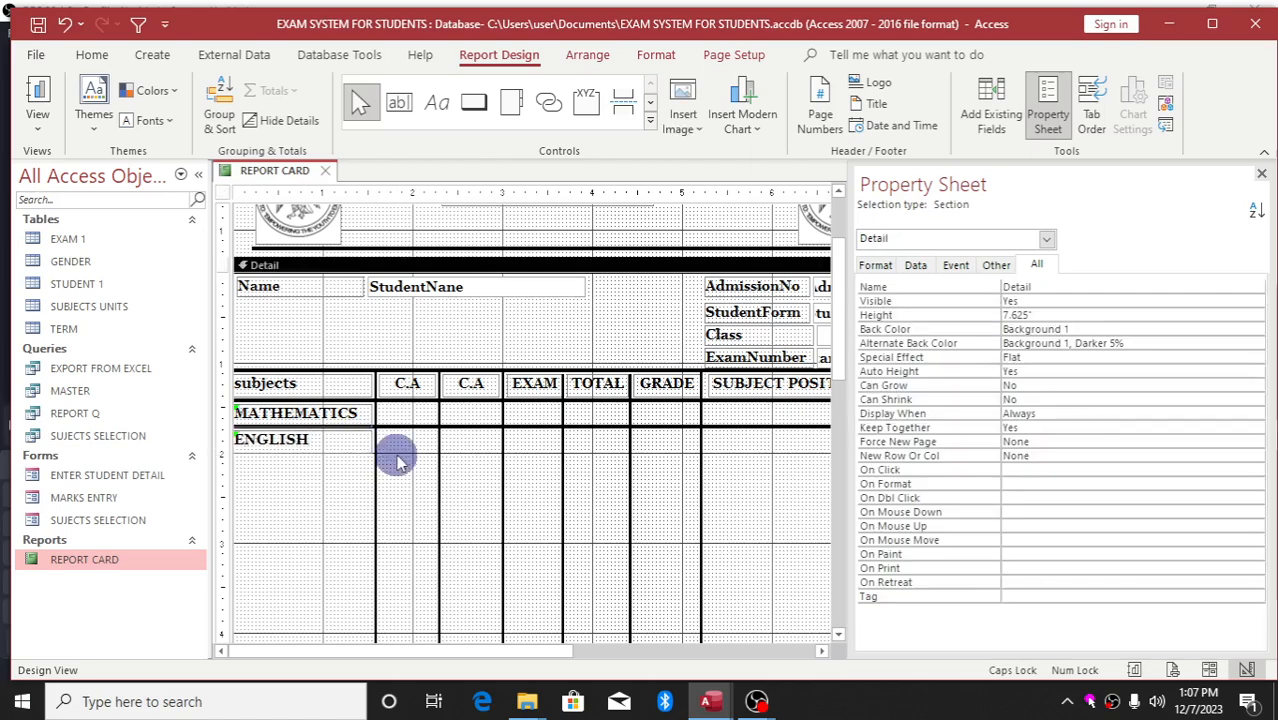
left_click(1260, 176)
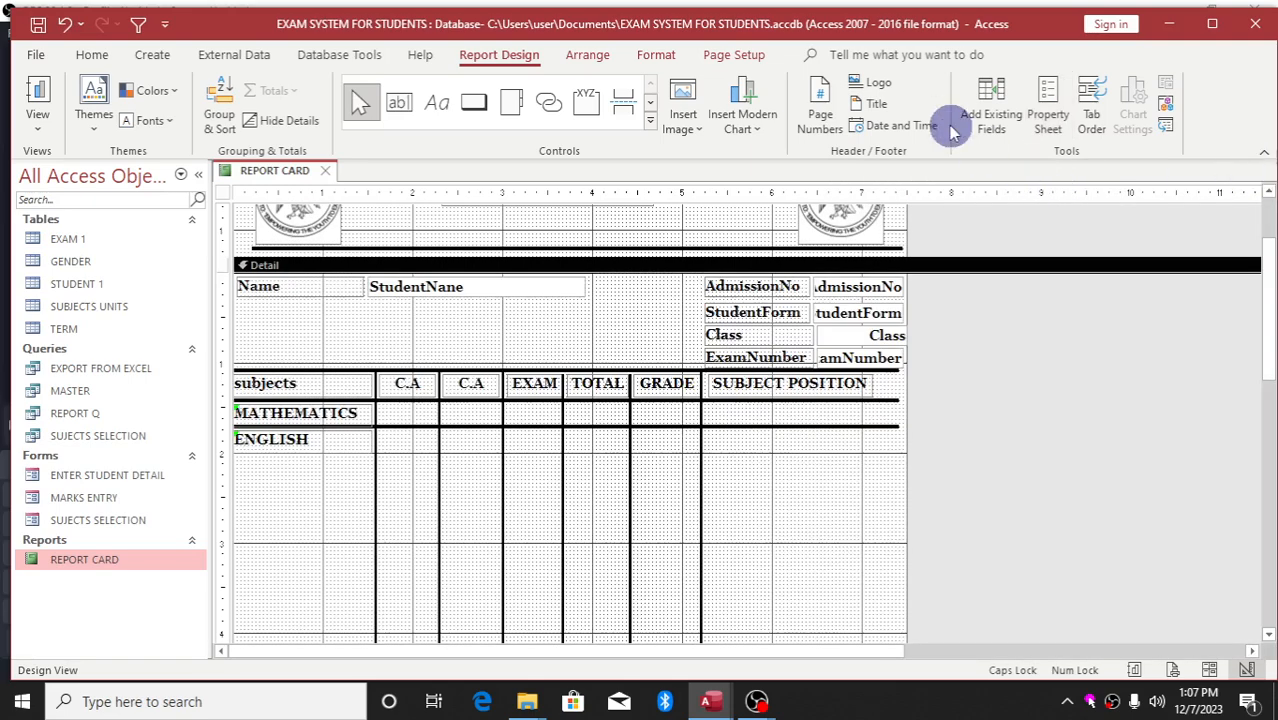
Drag MATH1, MATH2 and MATH3 from the Field List onto the Detail section and select their labels
left_click(991, 103)
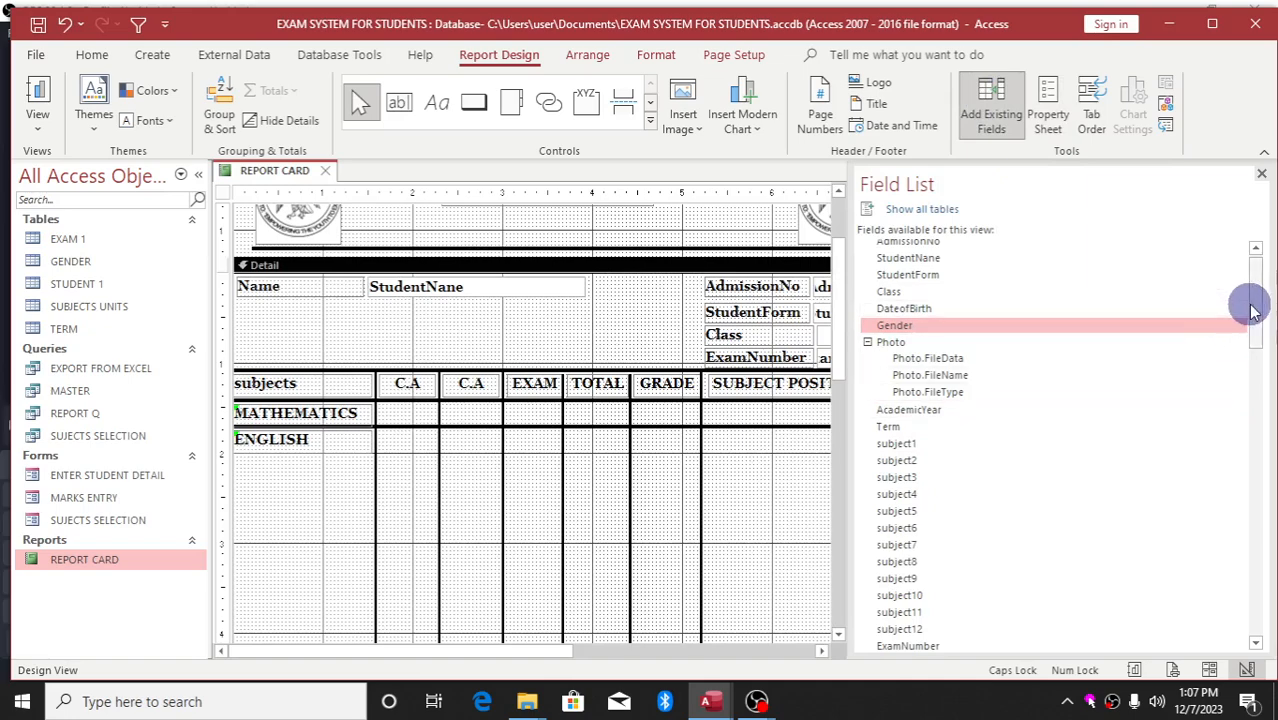
left_click_drag(1254, 311, 1247, 389)
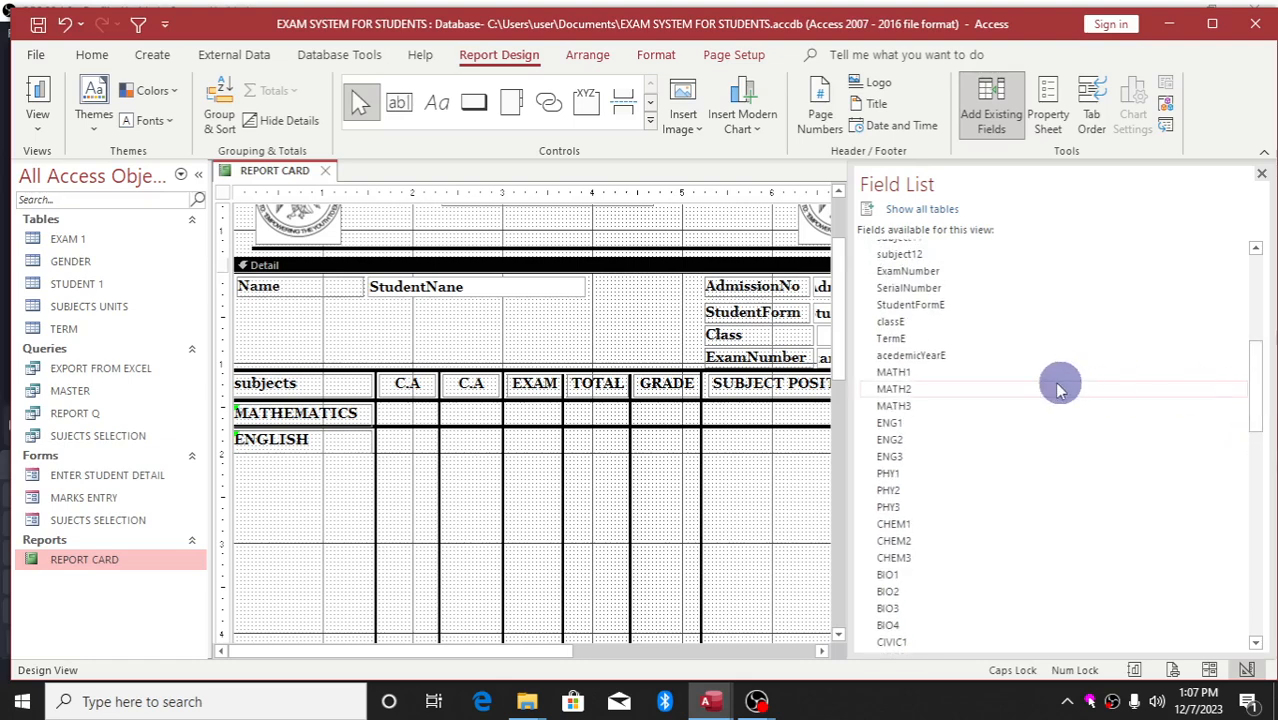
left_click(962, 378)
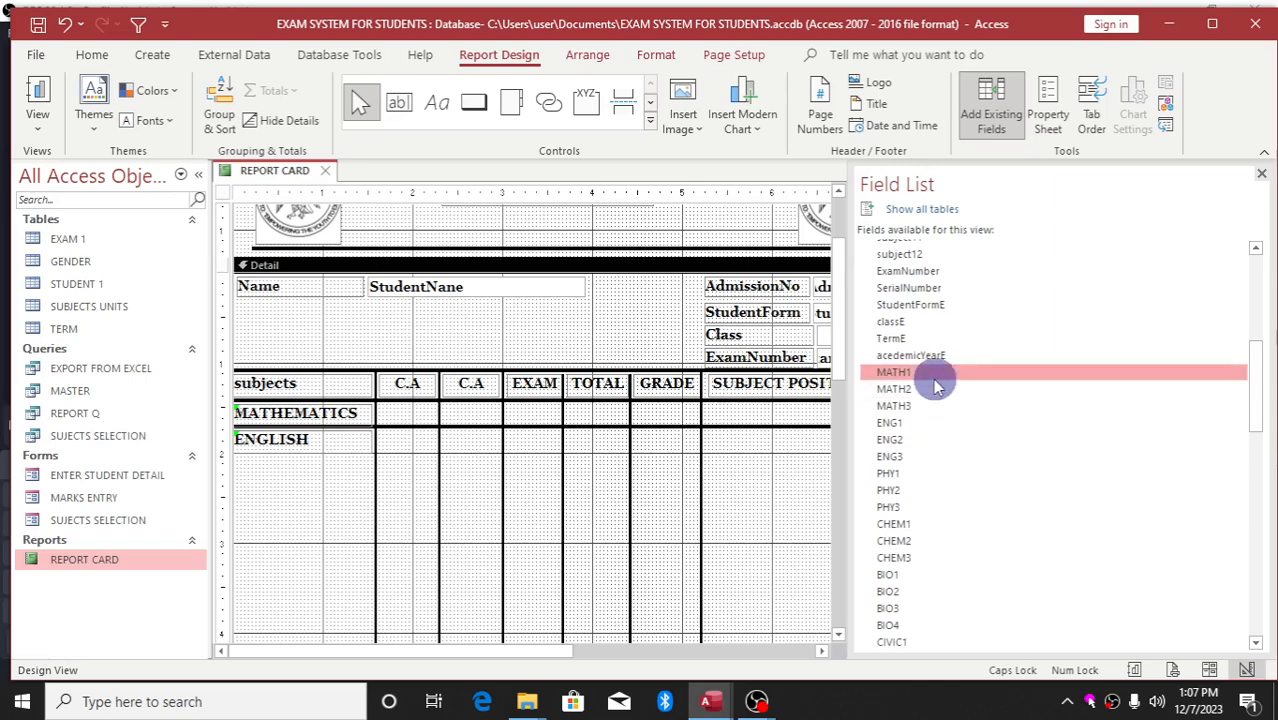
left_click(932, 392, "ctrl")
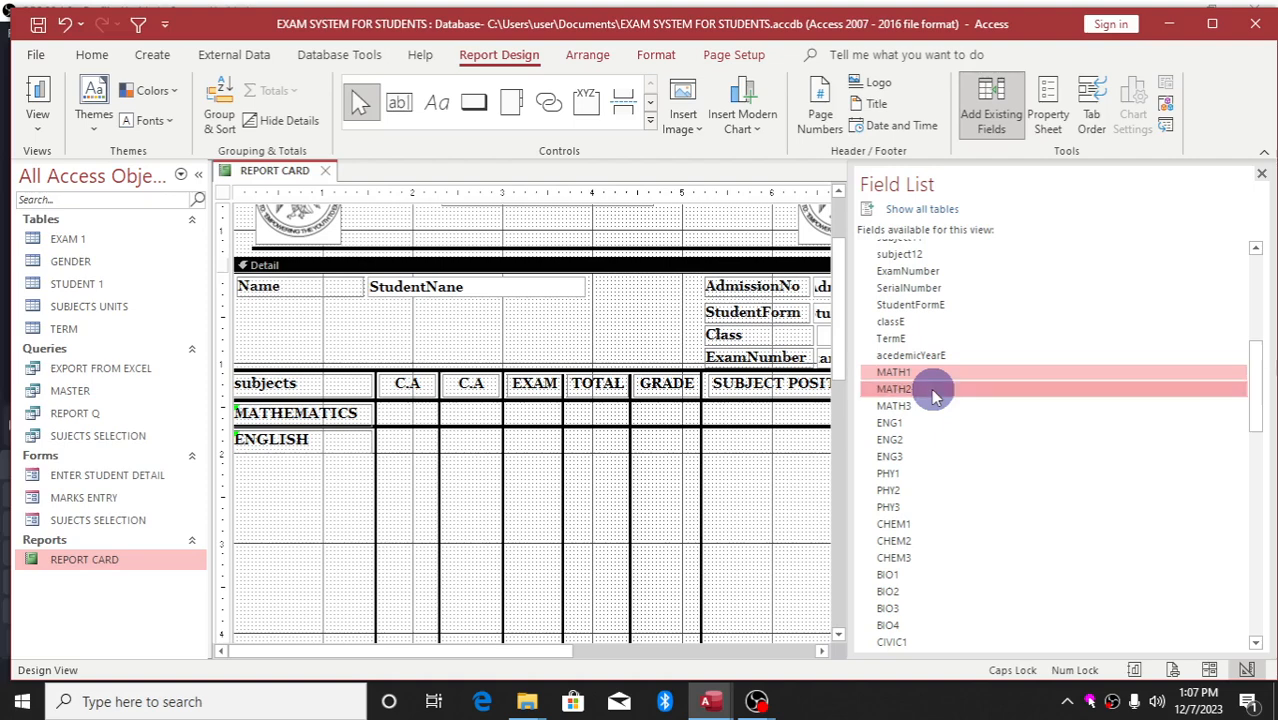
left_click(925, 408, "ctrl")
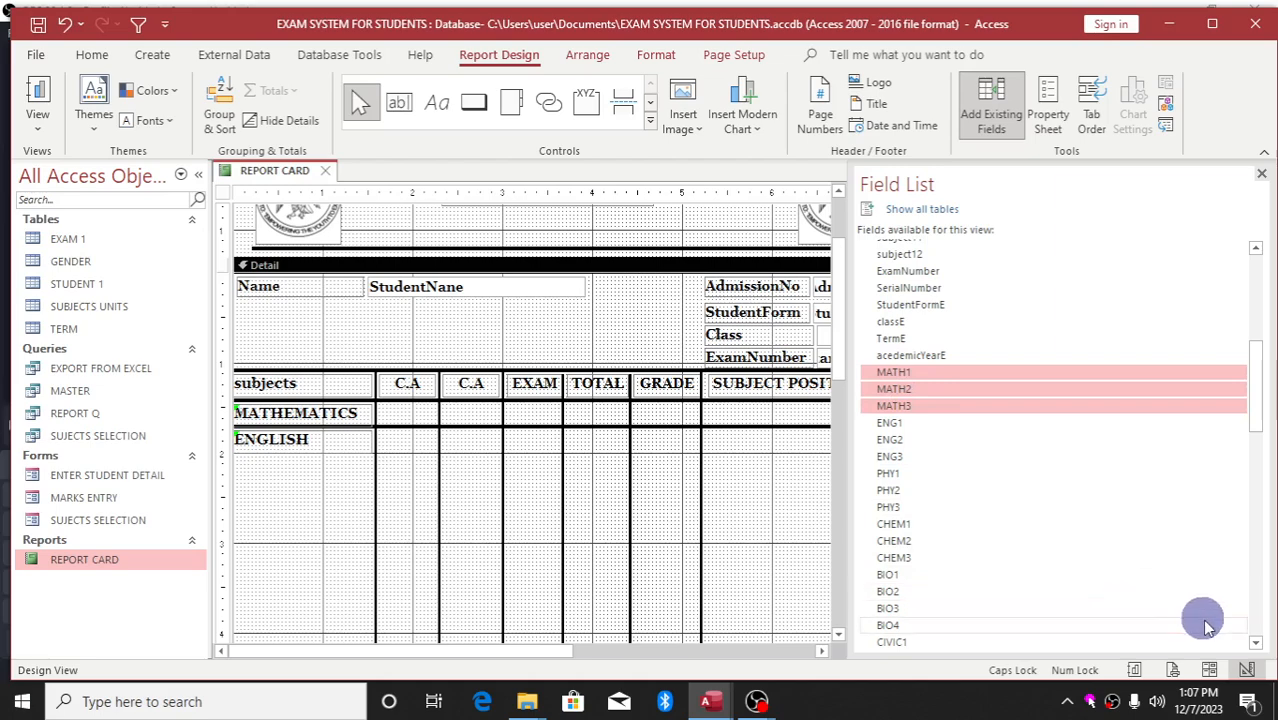
left_click(1255, 643)
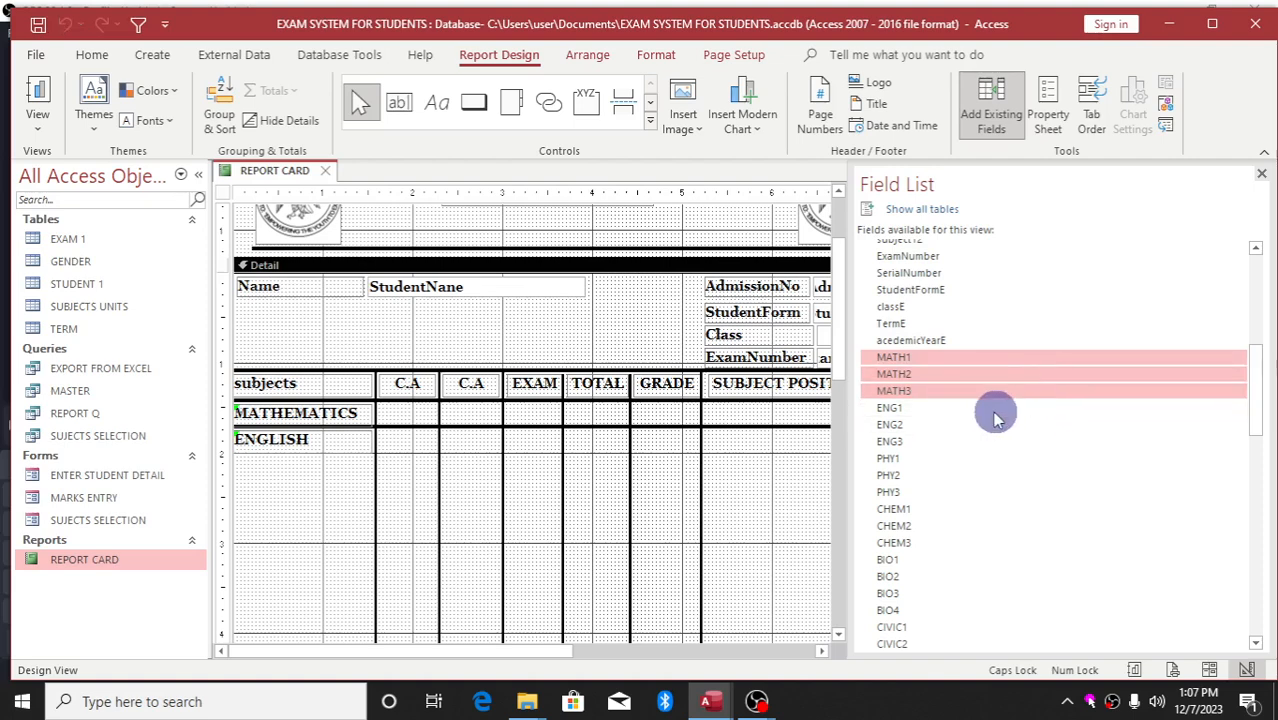
left_click_drag(968, 395, 624, 511)
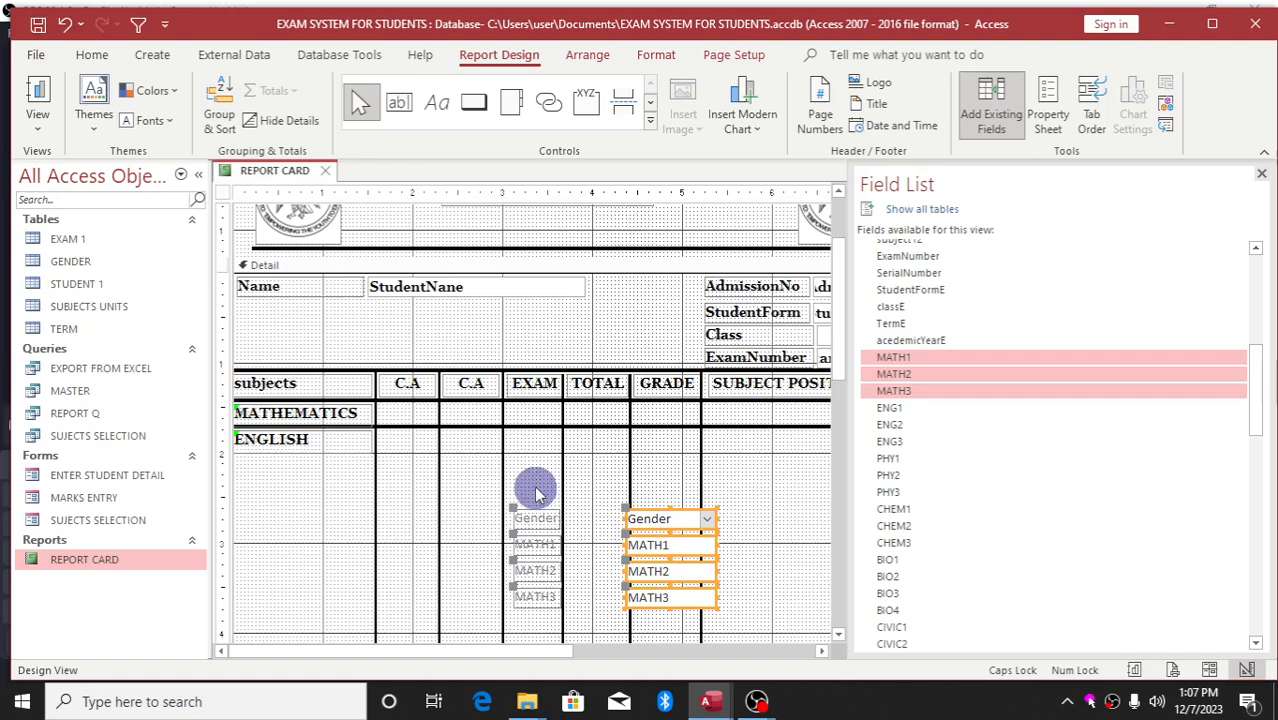
left_click_drag(537, 492, 538, 615)
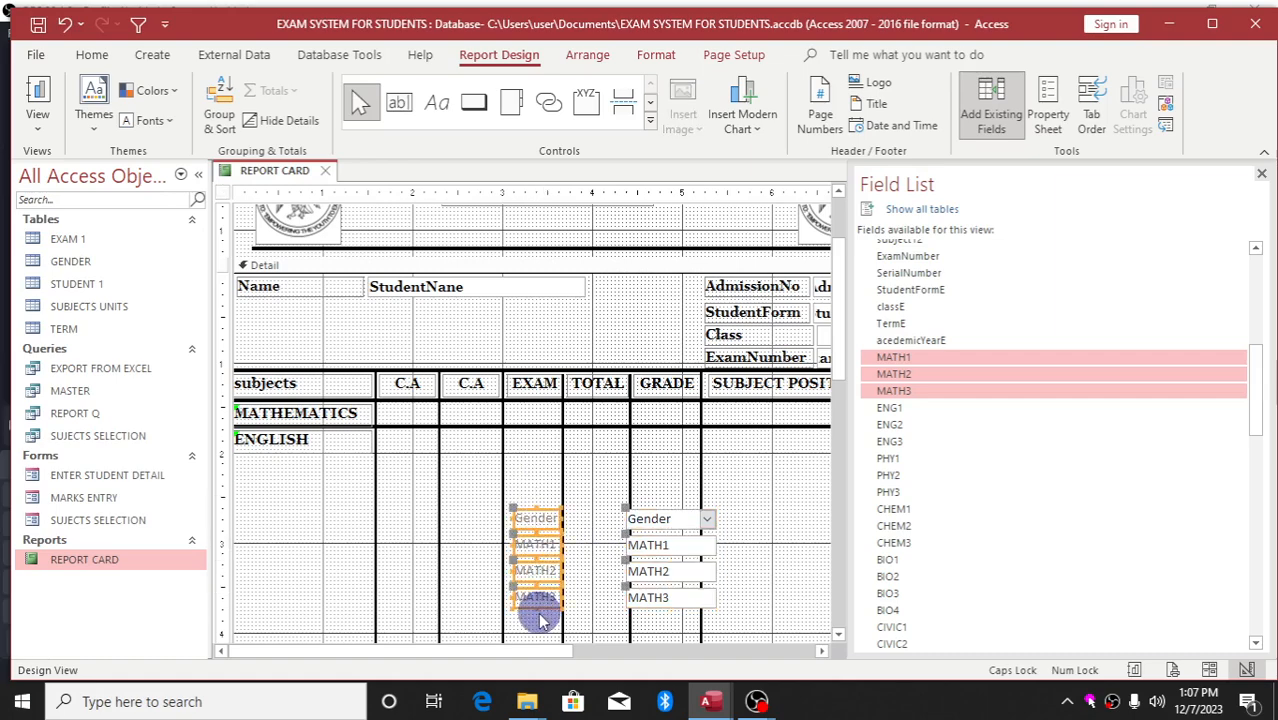
Delete the extra labels and the Gender box, then place MATH1, MATH2, MATH3 in the C.A, C.A and EXAM cells
key("Delete")
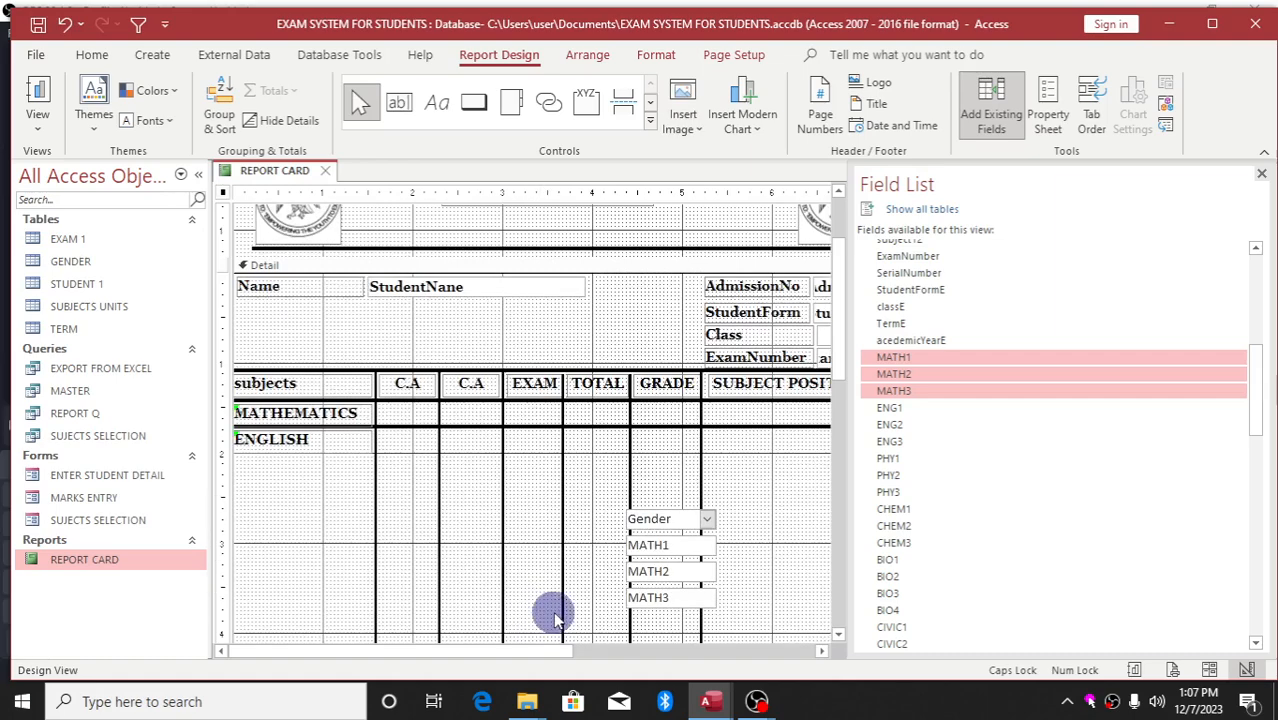
left_click(668, 520)
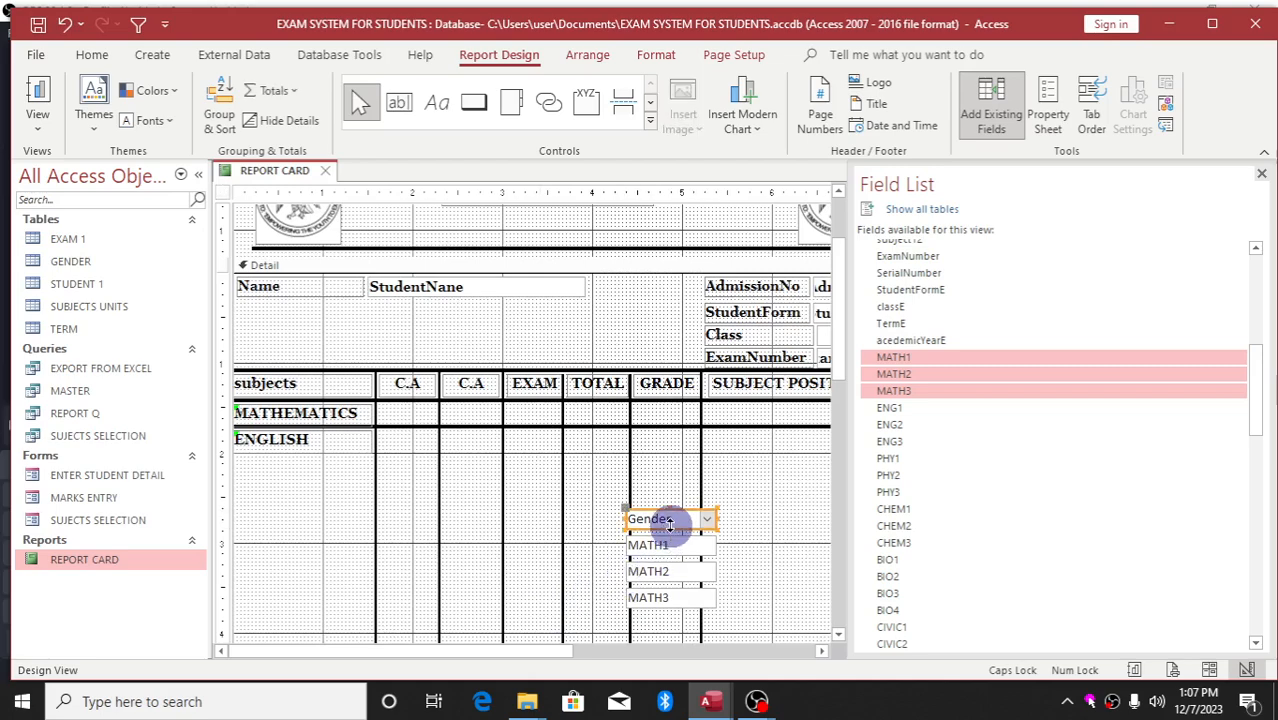
key("Delete")
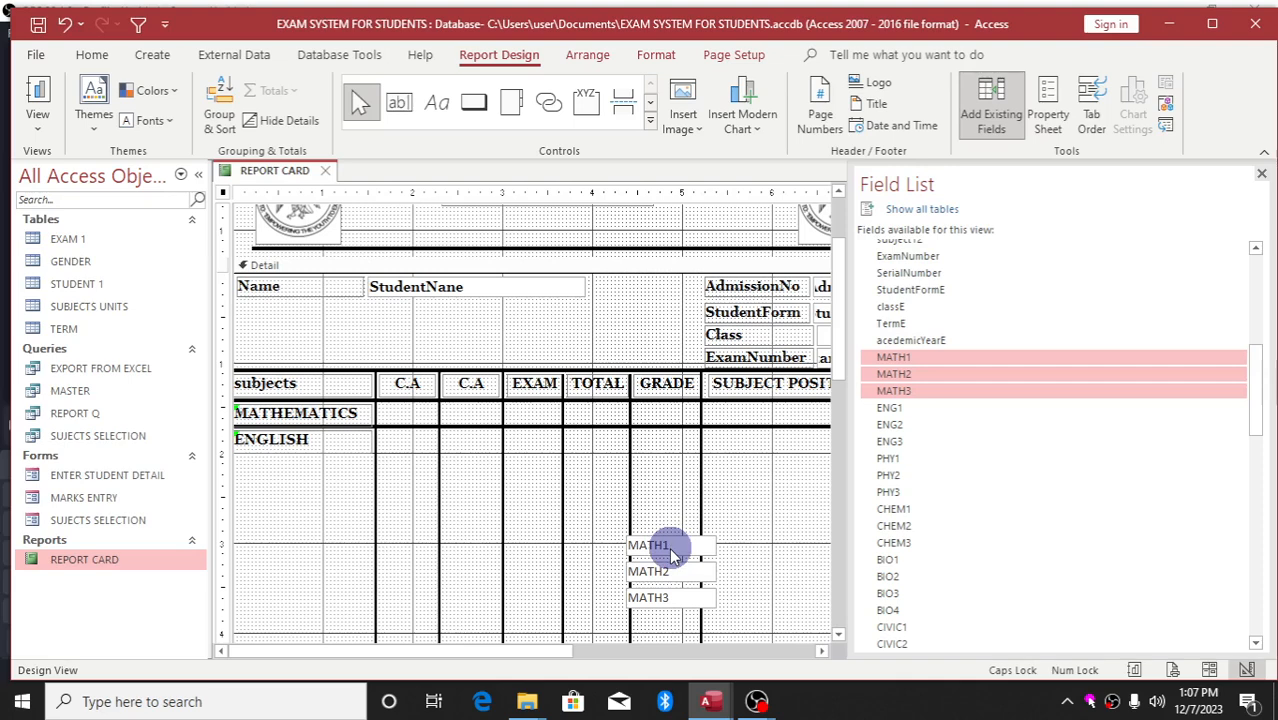
left_click_drag(669, 547, 432, 412)
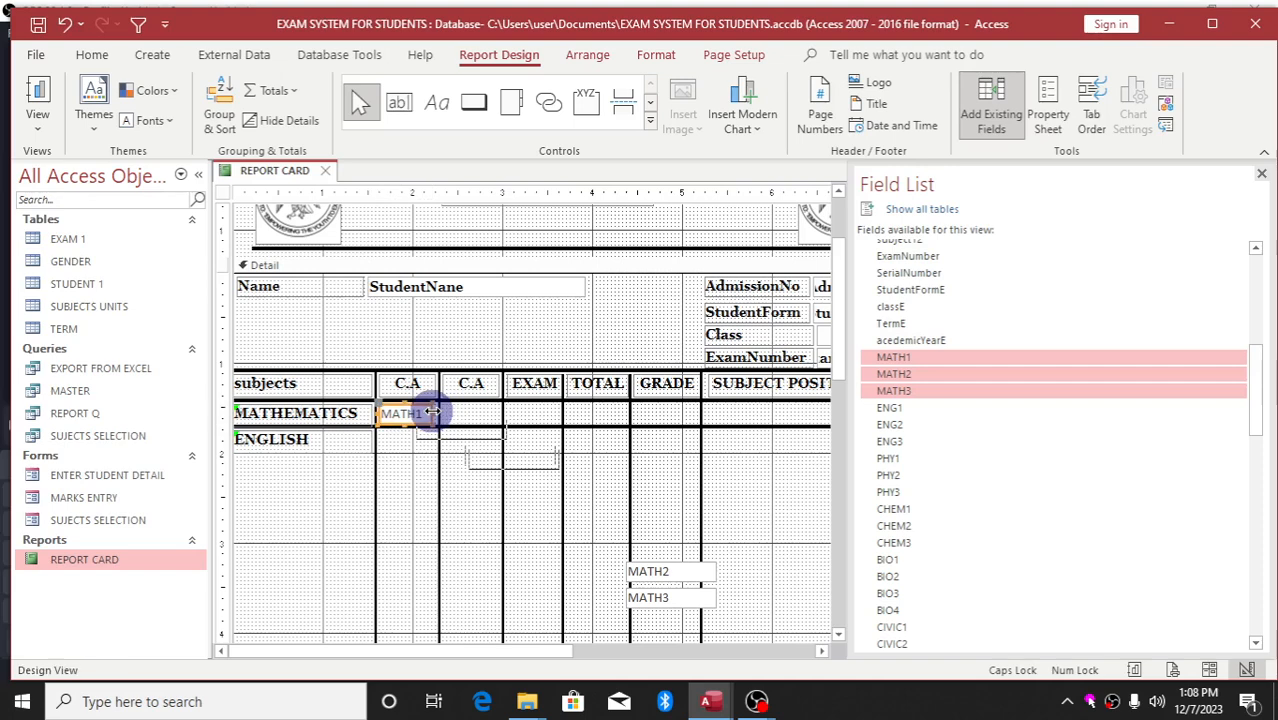
left_click_drag(660, 574, 494, 414)
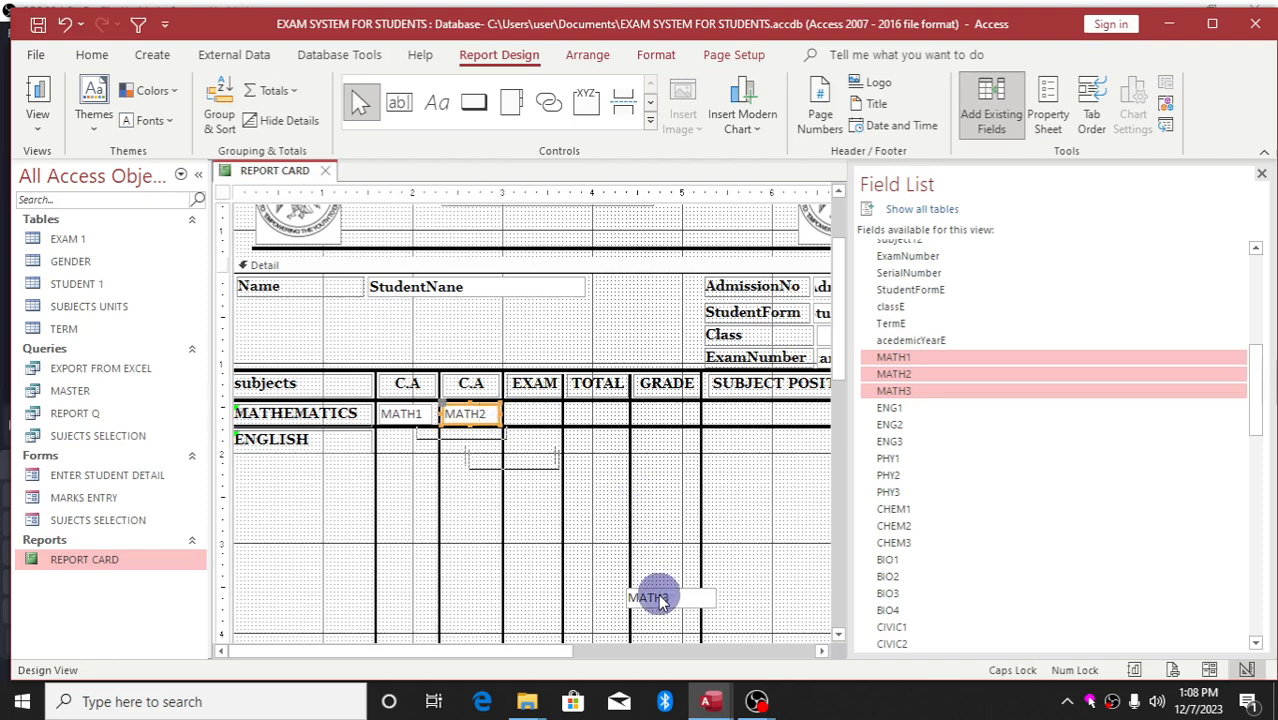
left_click_drag(656, 593, 568, 409)
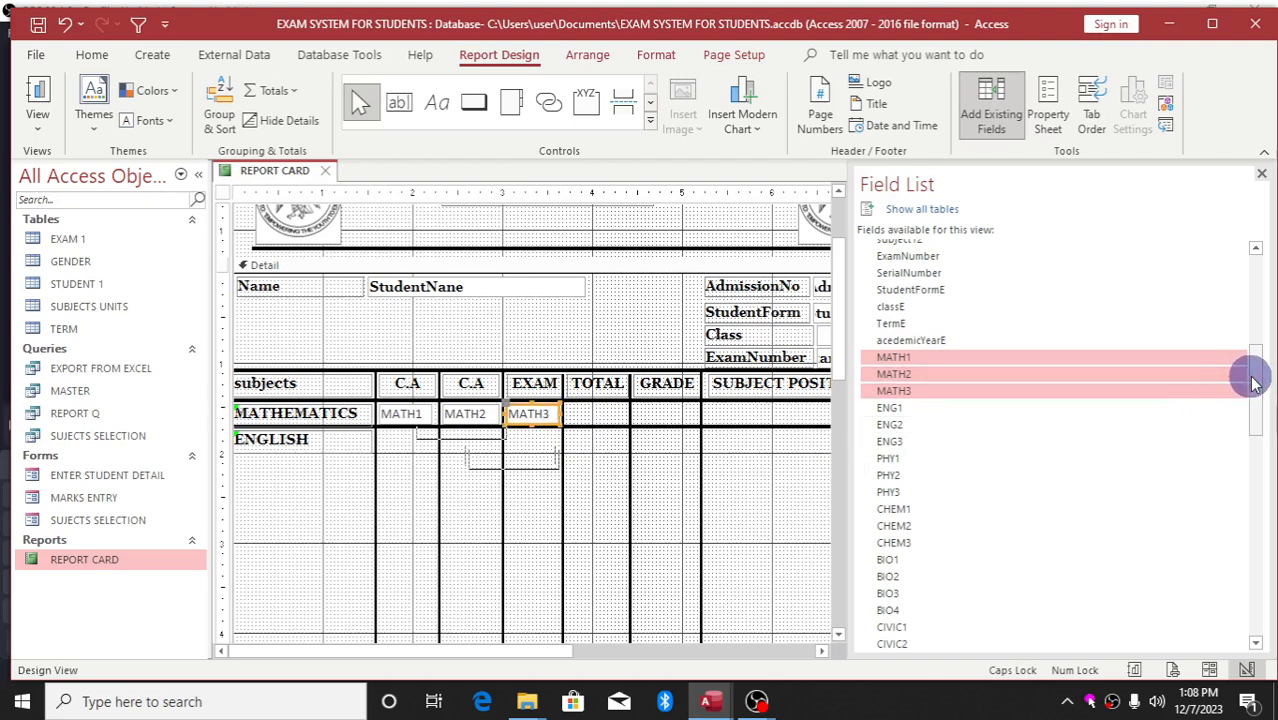
Add the TM field and move it into the MATHEMATICS TOTAL cell
left_click_drag(1257, 385, 1257, 400)
left_click_drag(1255, 410, 1072, 513)
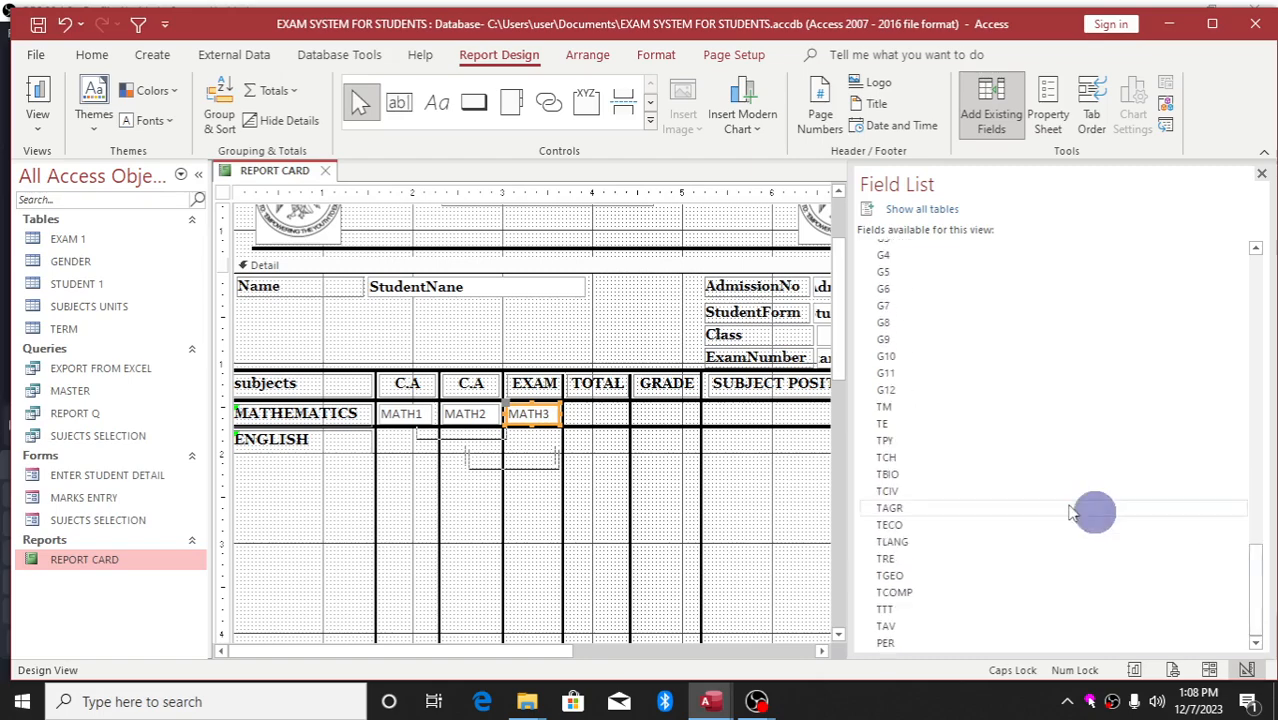
double_click(910, 410)
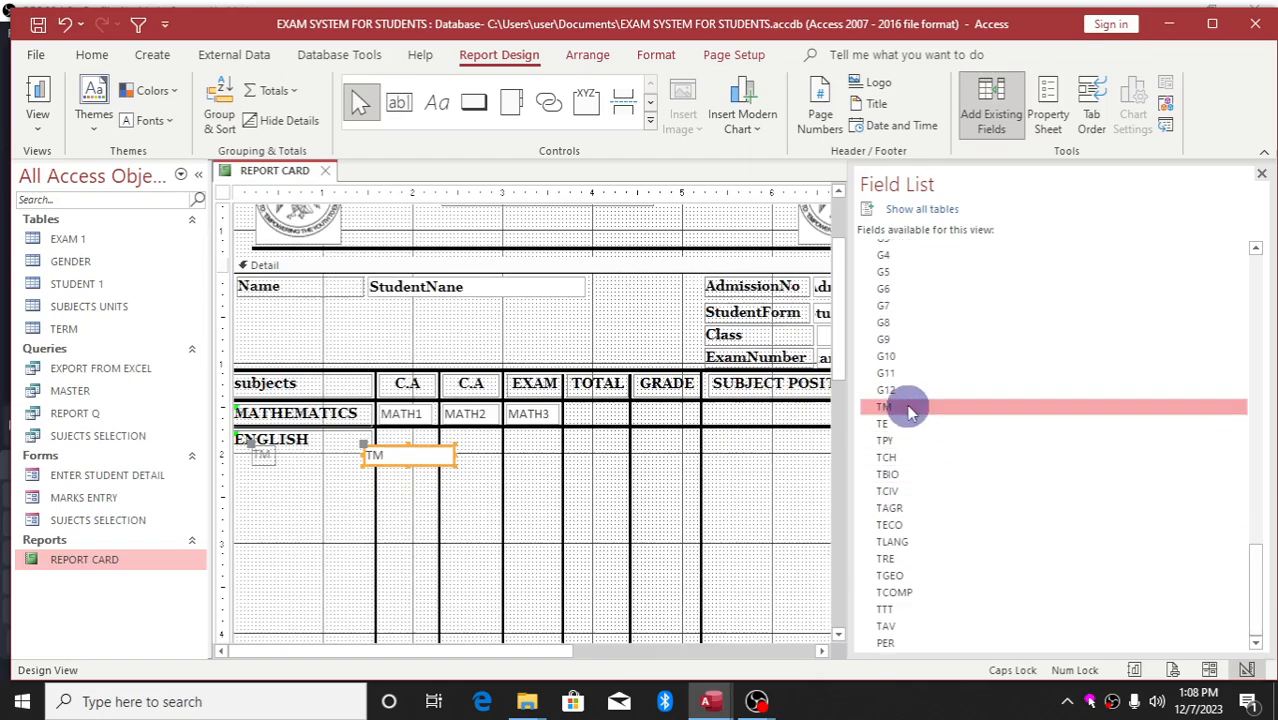
left_click(268, 465)
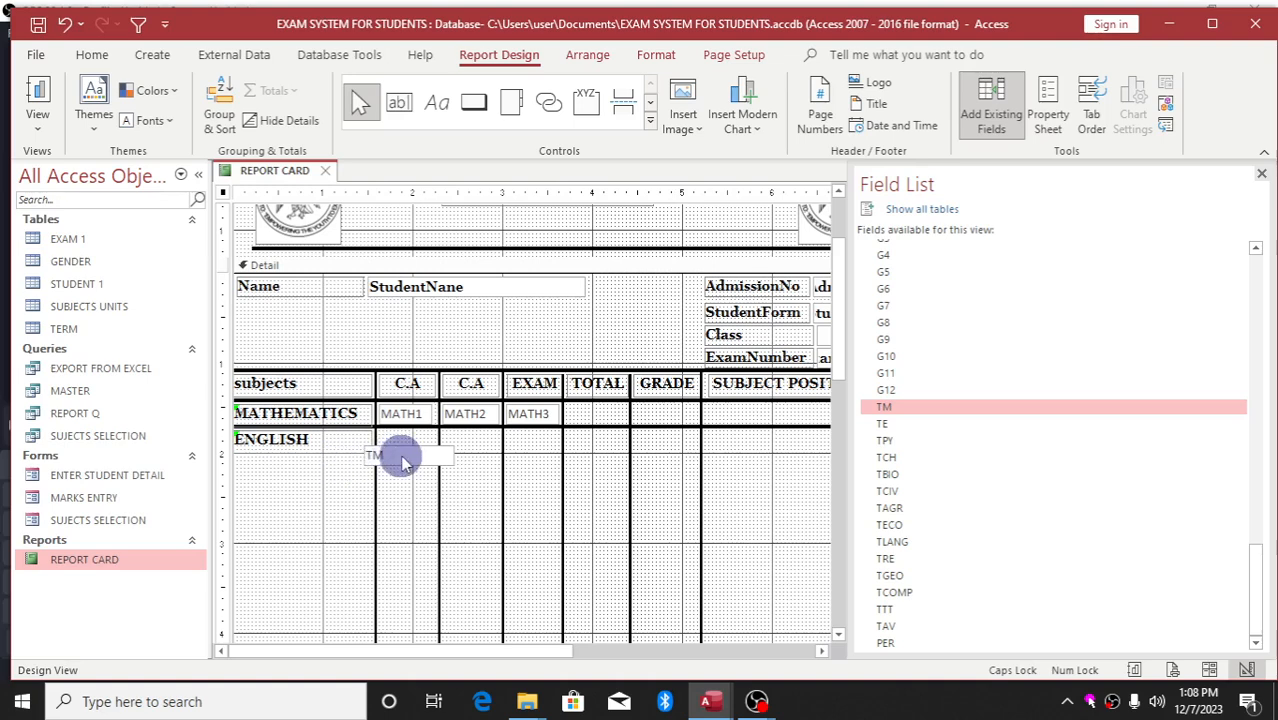
left_click_drag(402, 457, 624, 412)
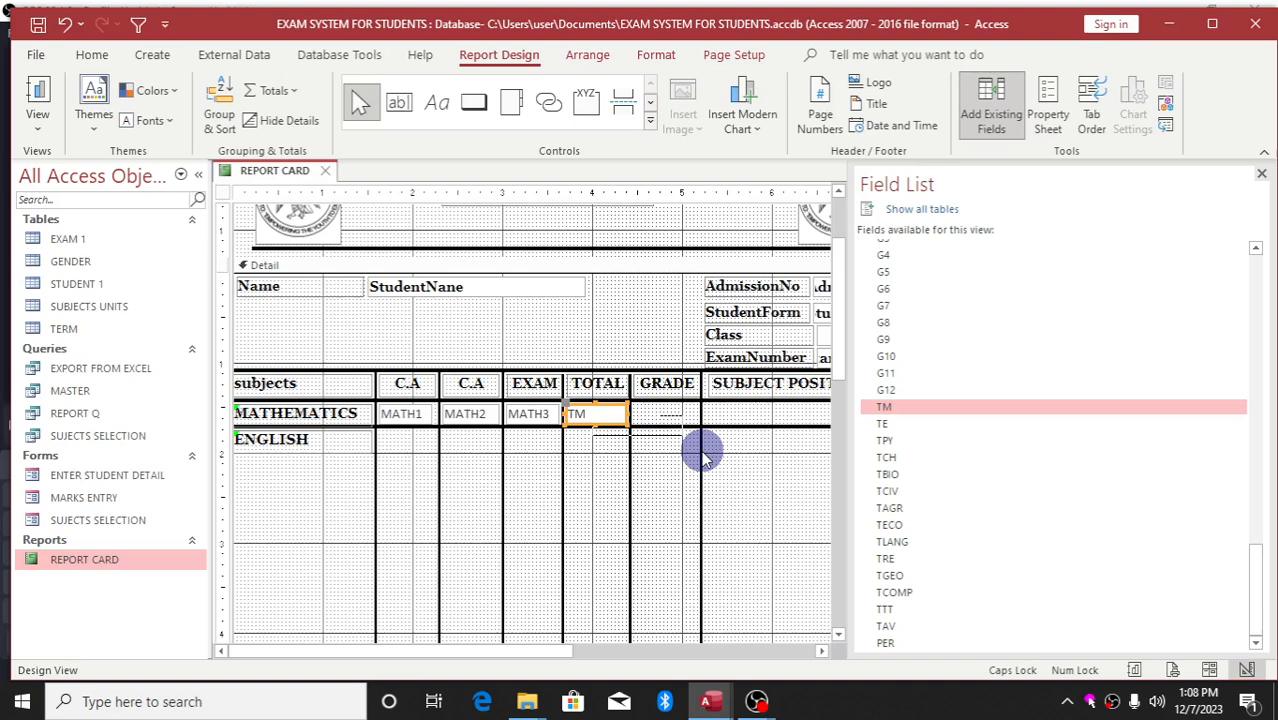
Apply Bold and Center from the Home ribbon to the MATH1, MATH2, MATH3 and TM boxes
left_click(400, 414, "shift")
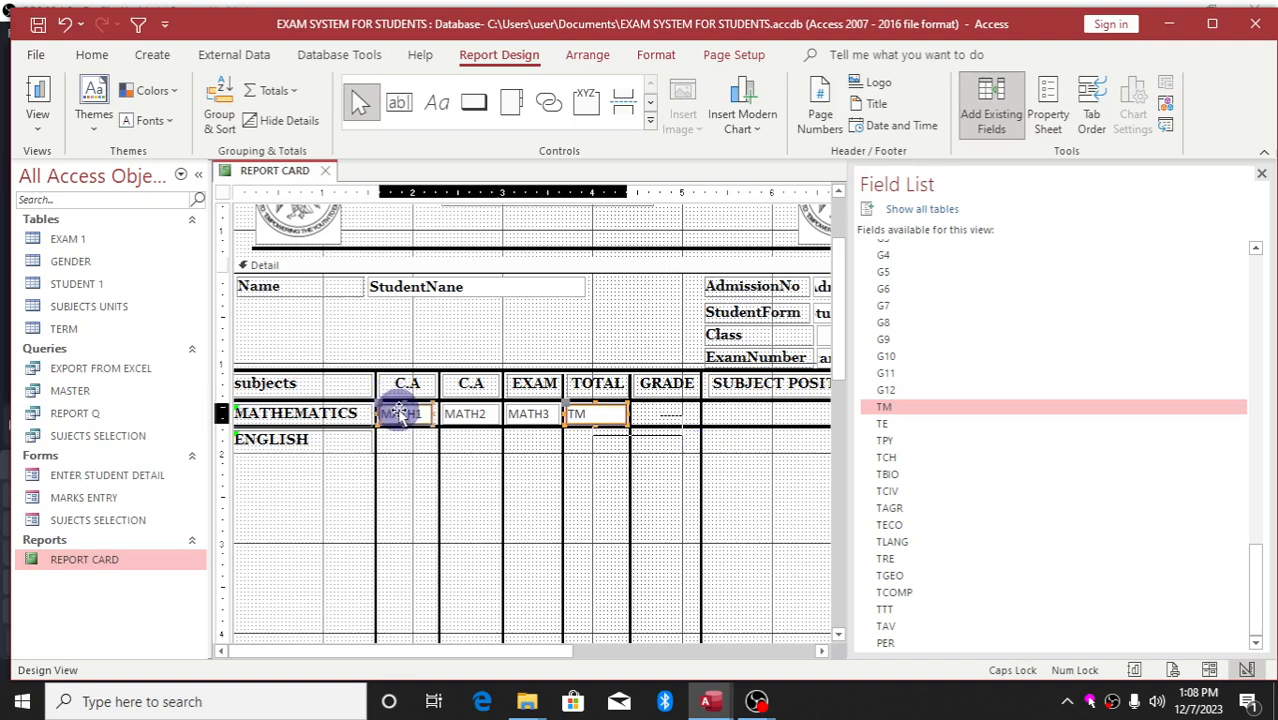
left_click(530, 414, "shift")
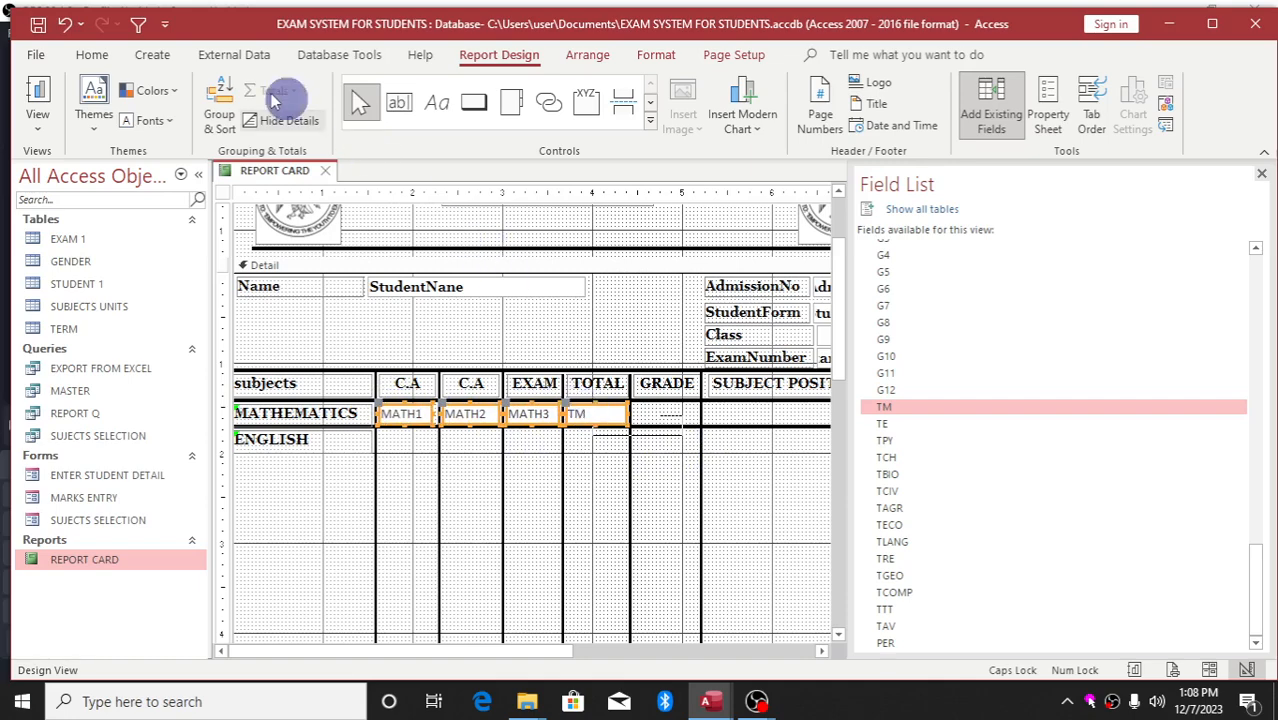
left_click(92, 55)
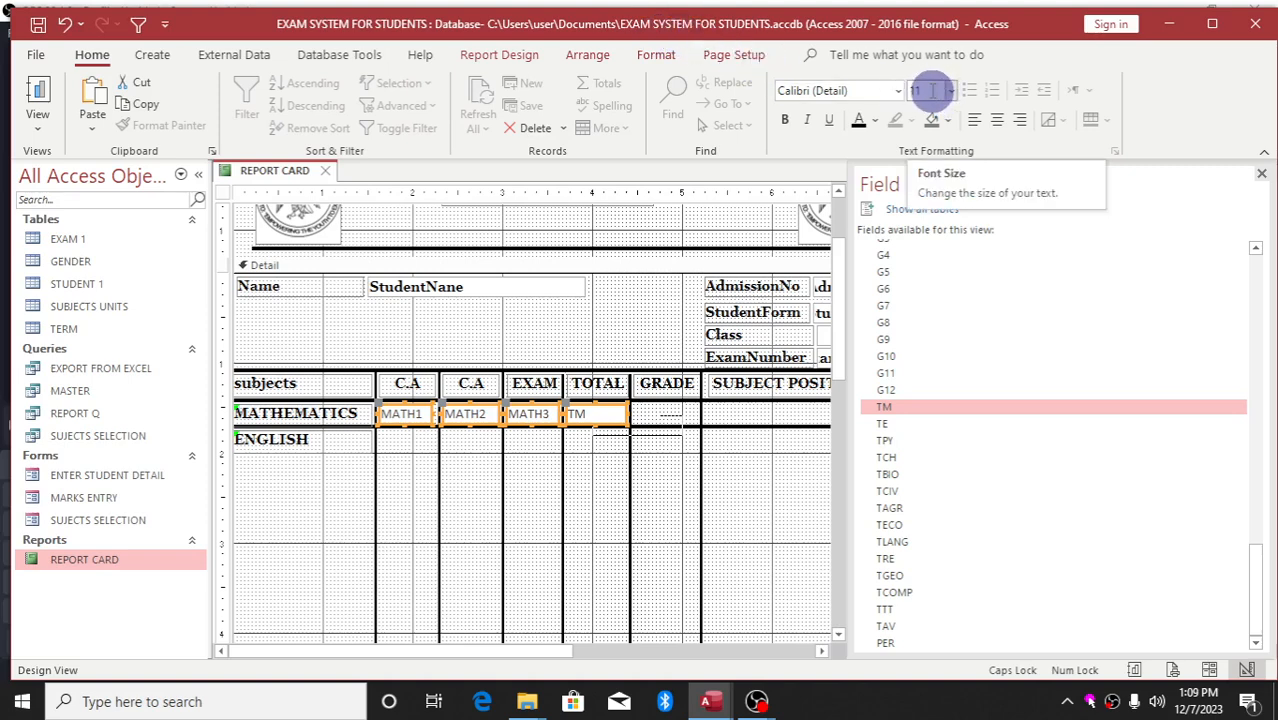
left_click(790, 118)
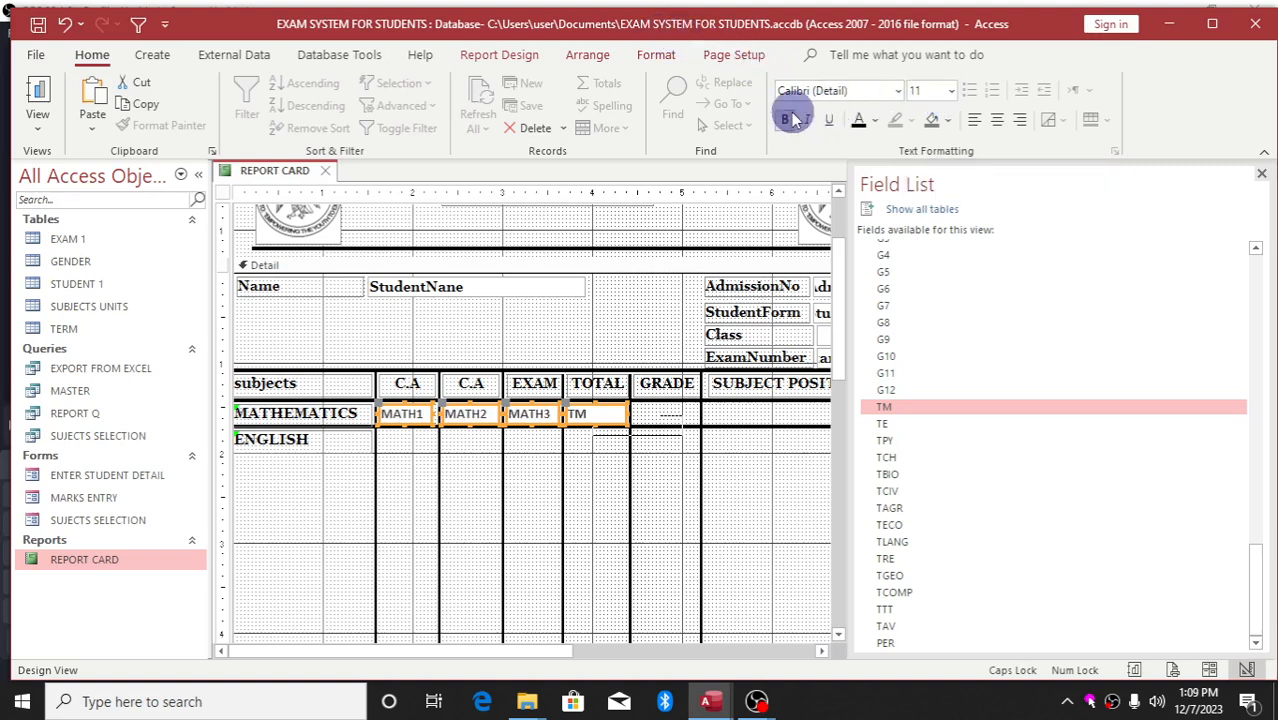
left_click(1005, 121)
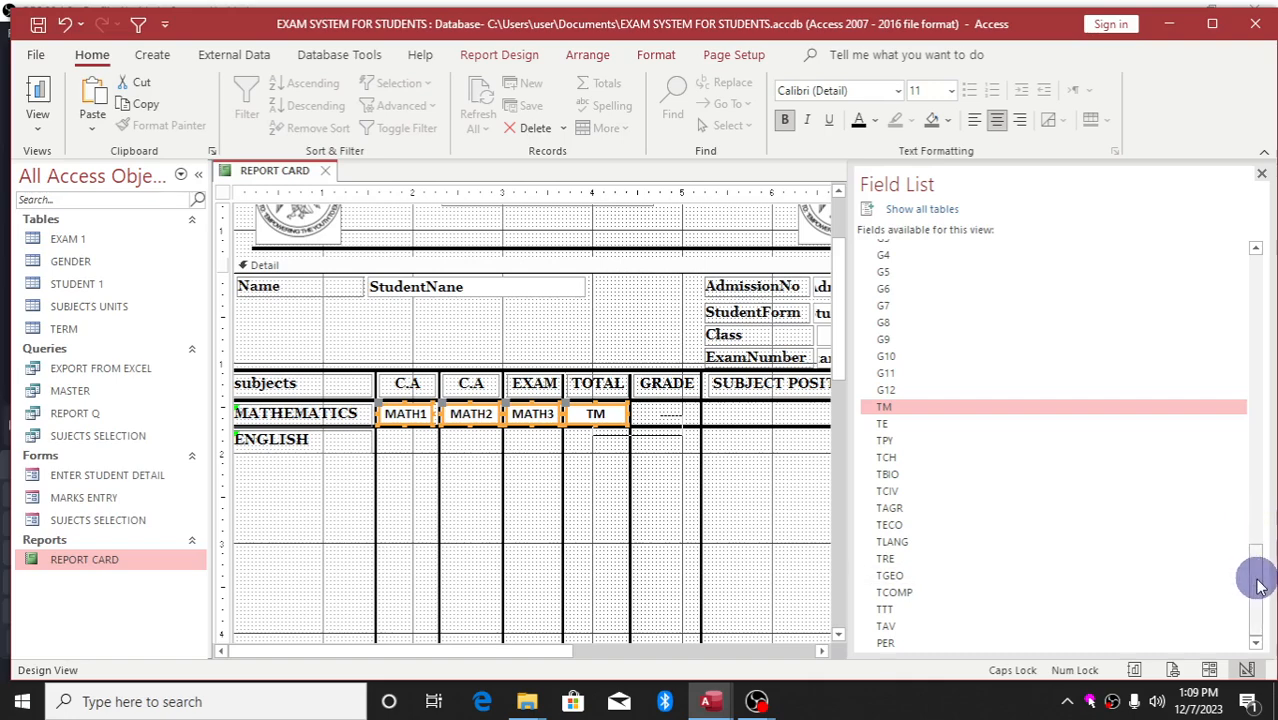
left_click_drag(1258, 585, 1247, 523)
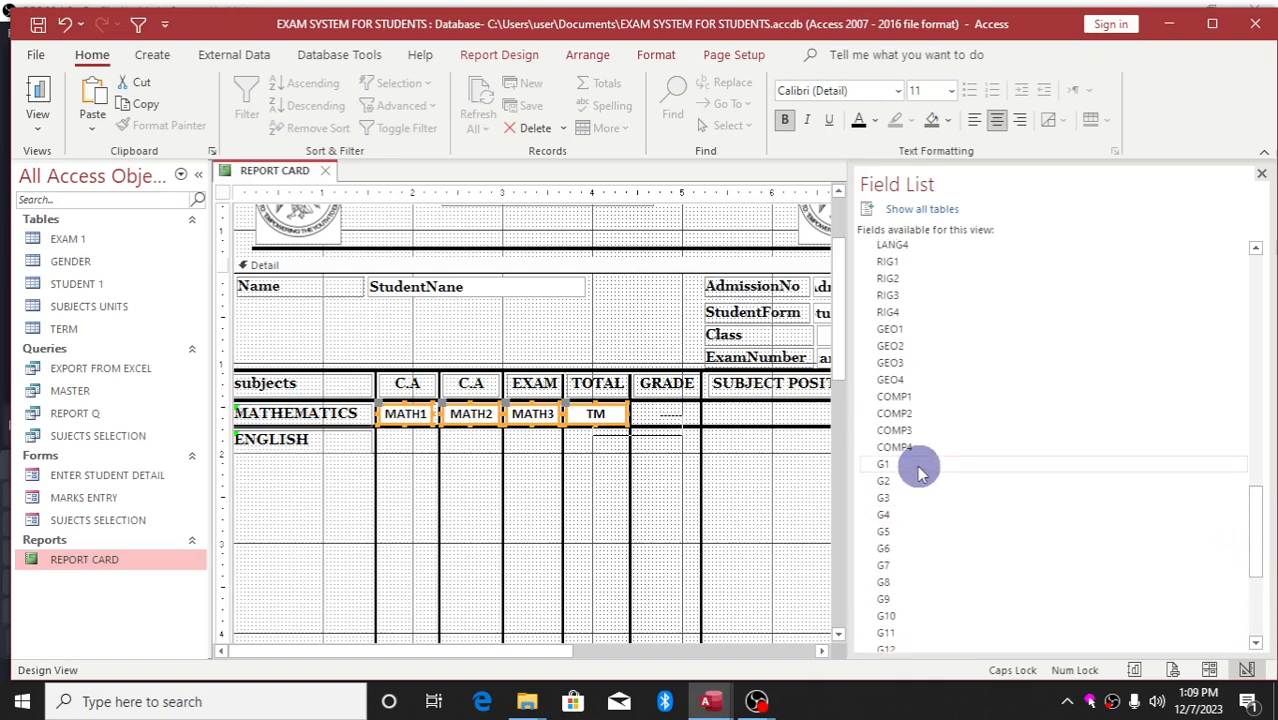
Drag G1 from the Field List into the MATHEMATICS GRADE cell and narrow it to fit
left_click_drag(915, 464, 257, 499)
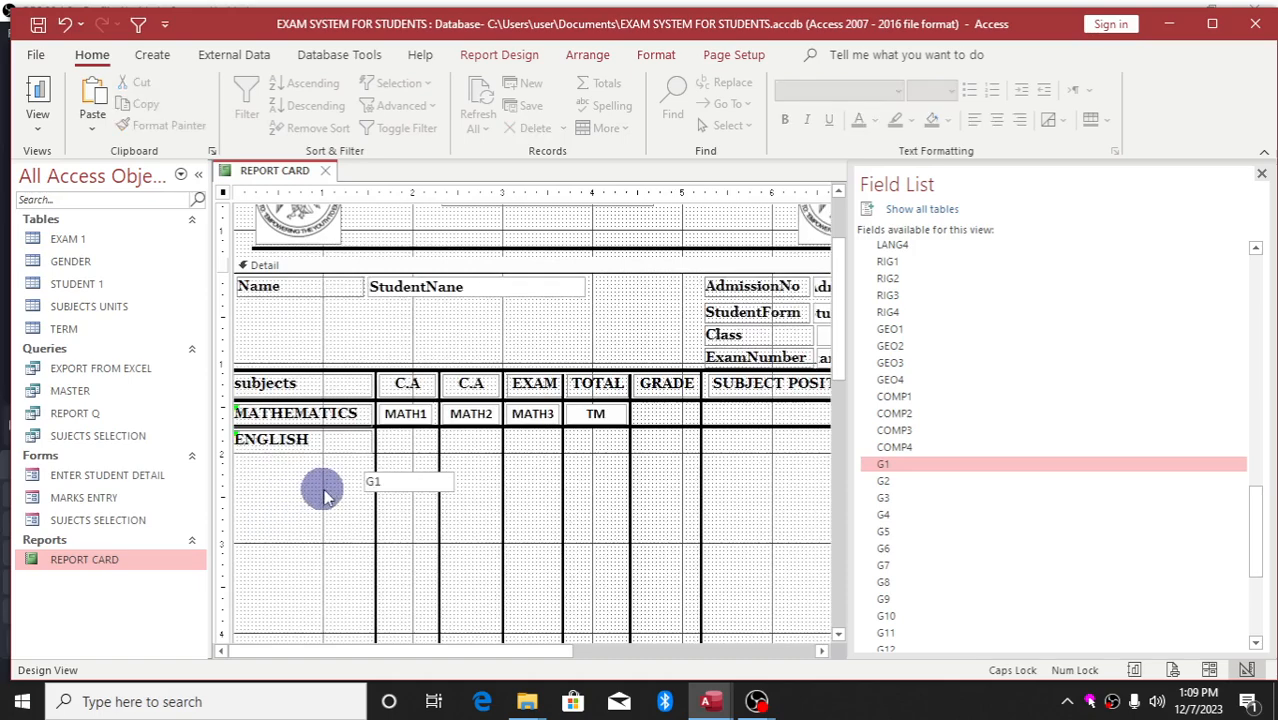
double_click(395, 482)
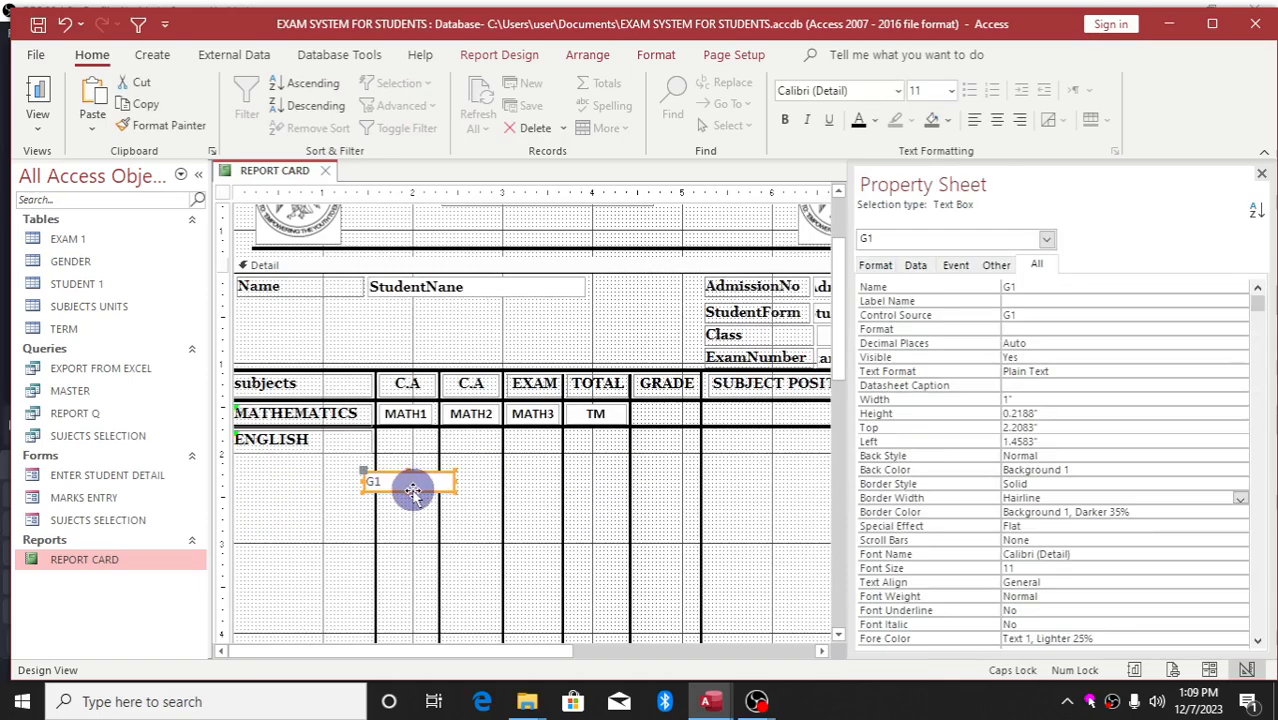
left_click_drag(412, 490, 685, 423)
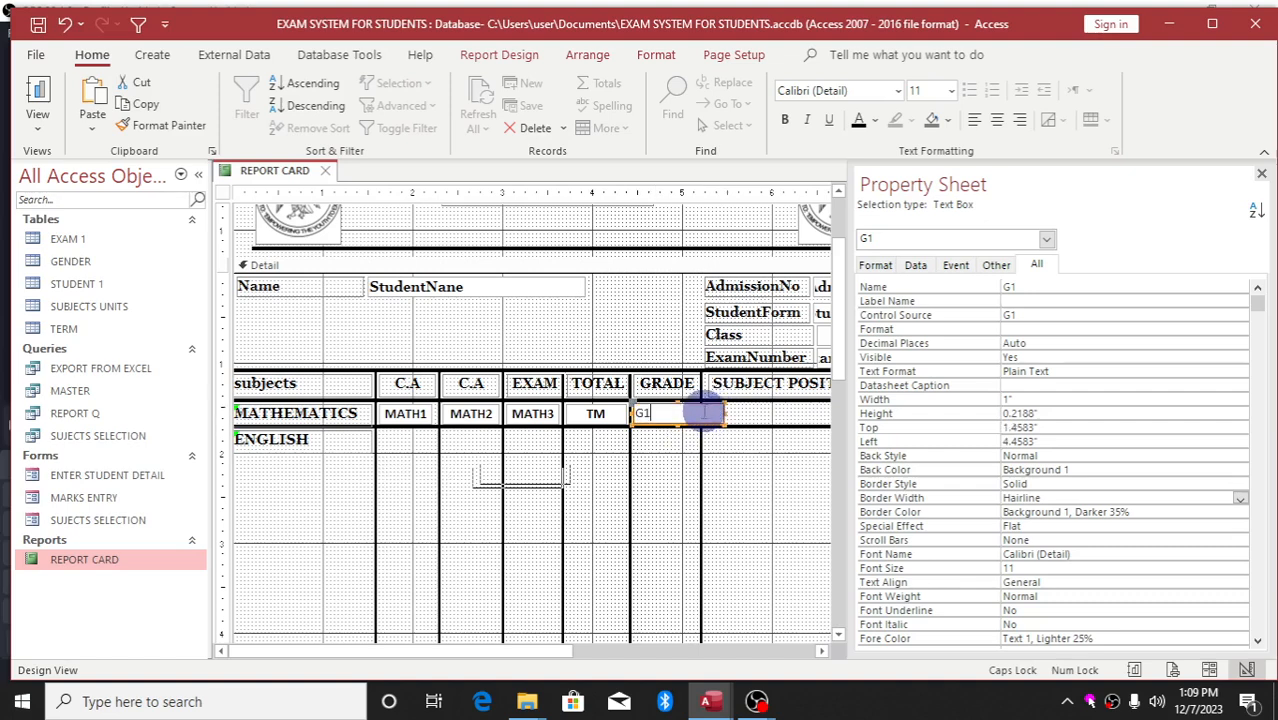
left_click(728, 416)
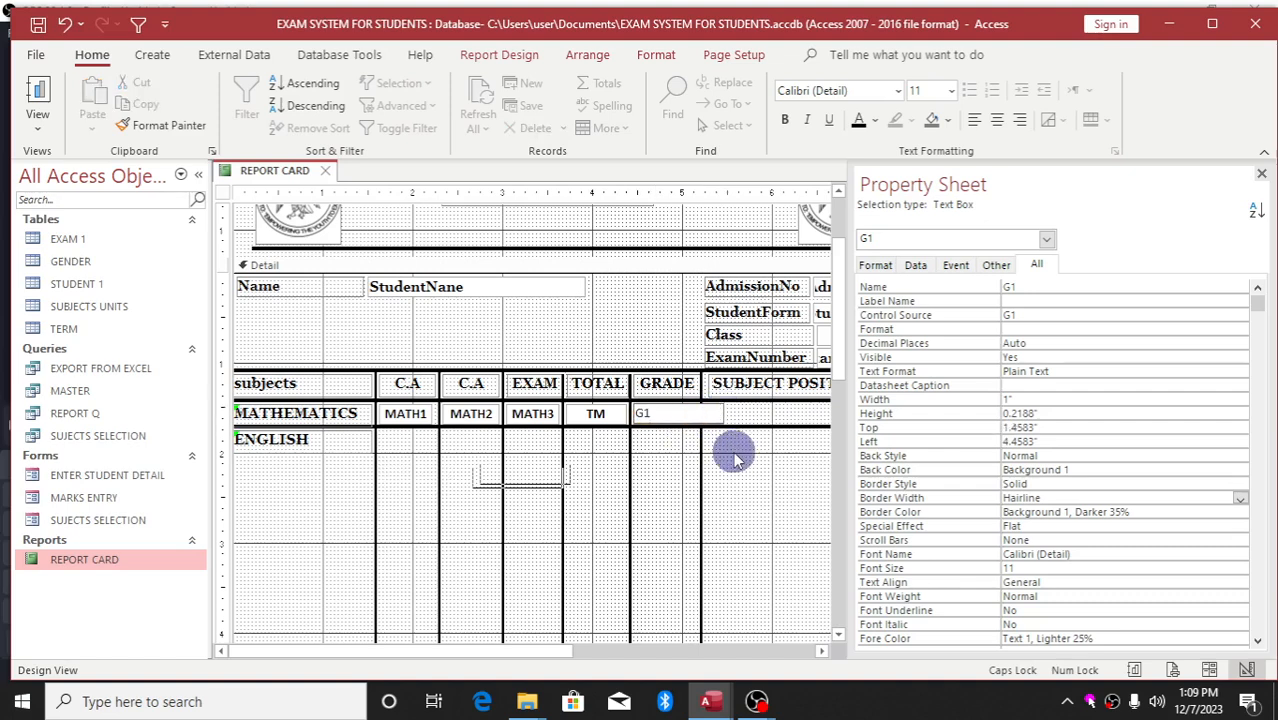
left_click(733, 448)
left_click(699, 411)
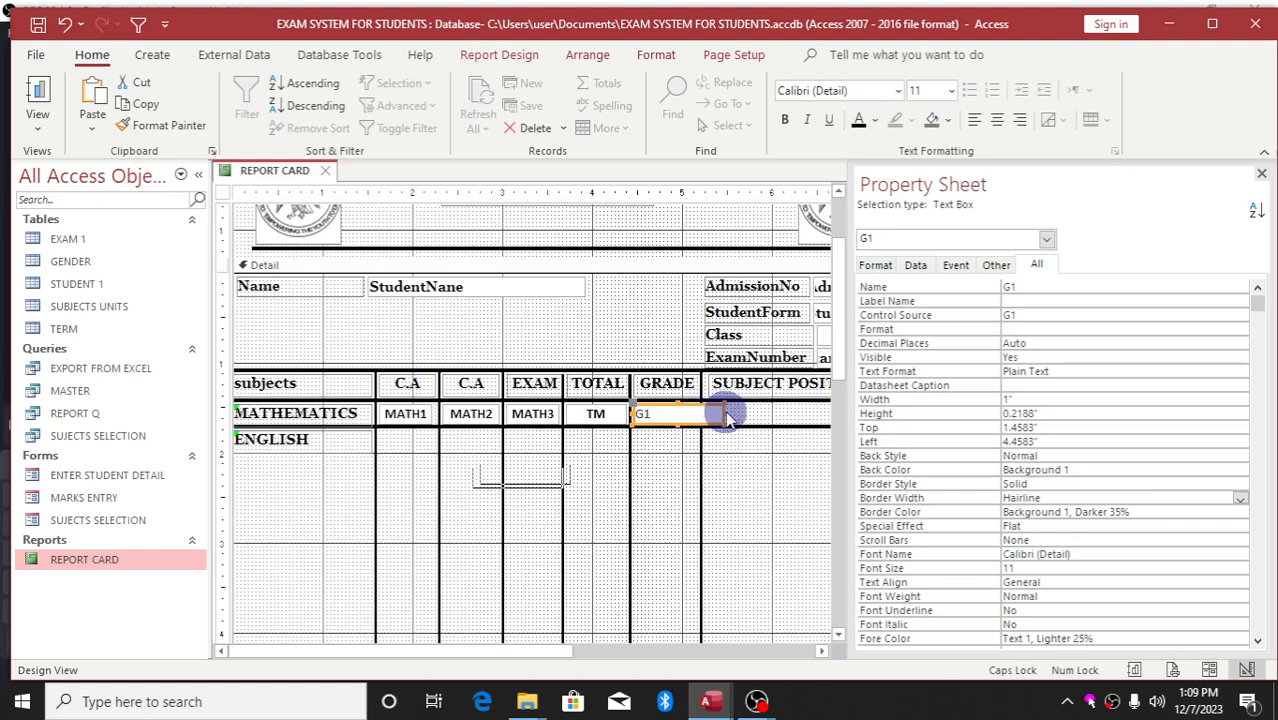
left_click_drag(724, 412, 698, 409)
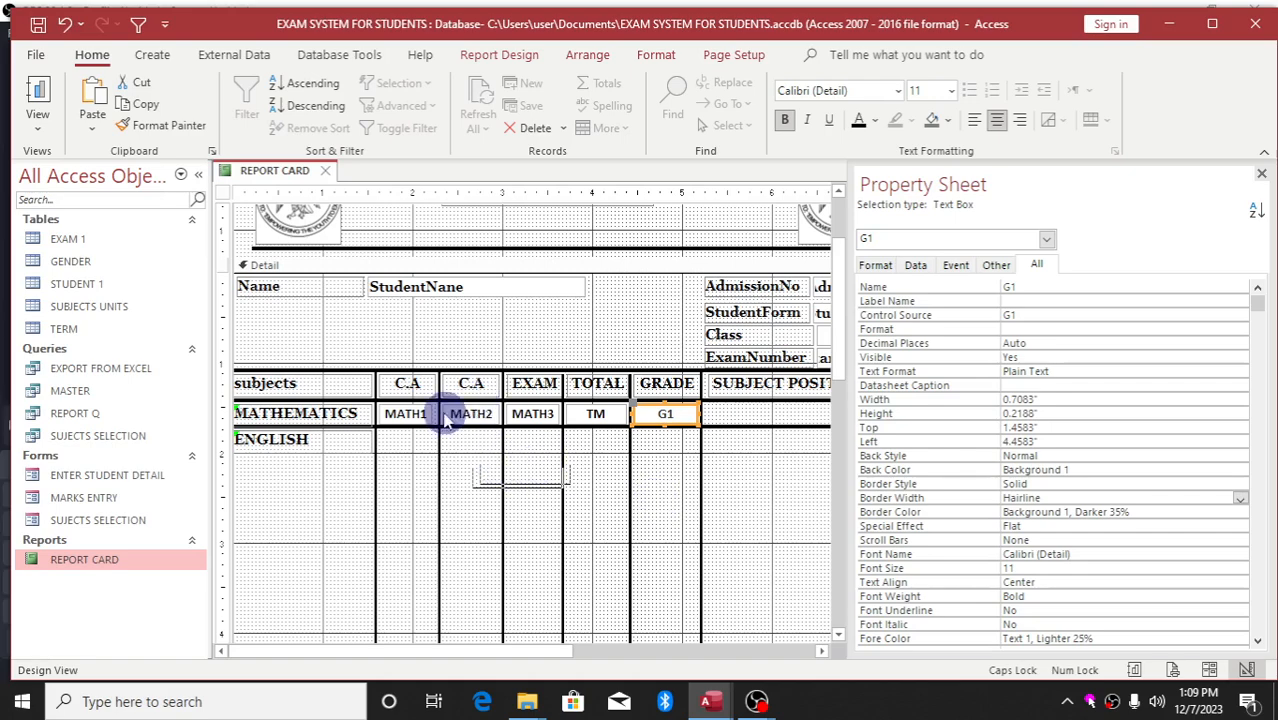
Shift the C.A column divider line left to 1.9583" and select the MATHEMATICS label
left_click(438, 453)
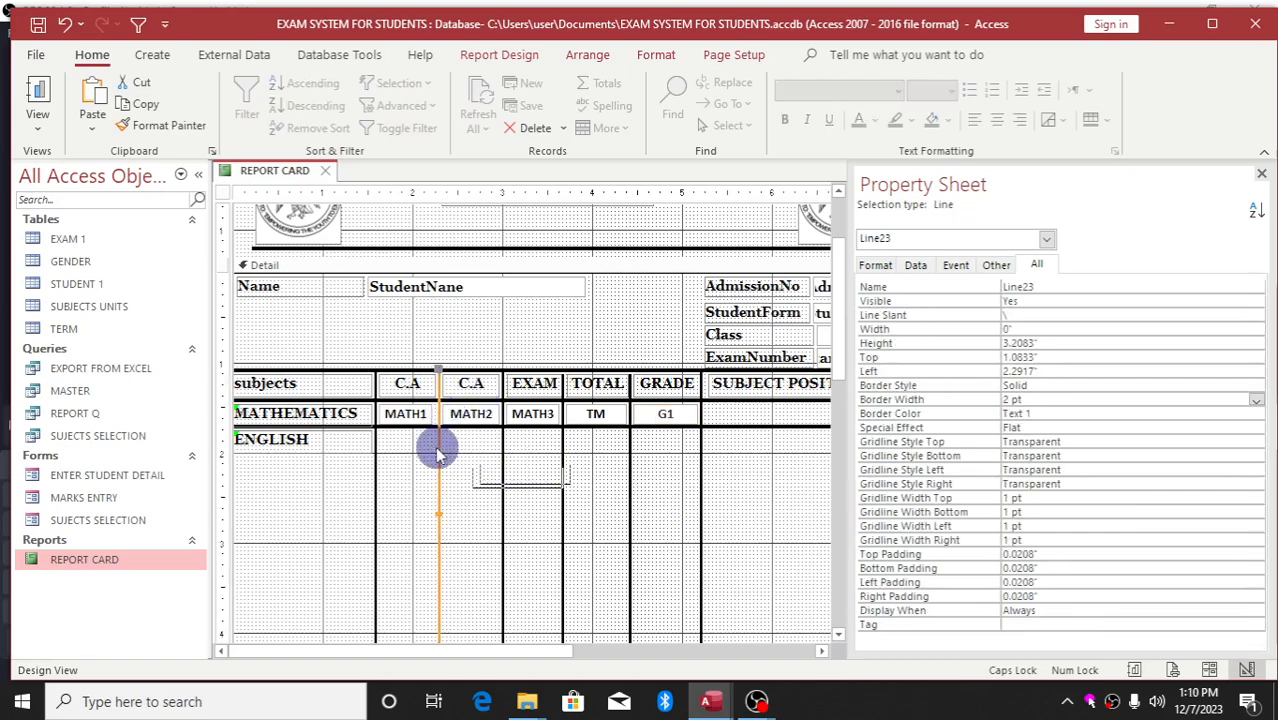
left_click_drag(438, 453, 408, 444)
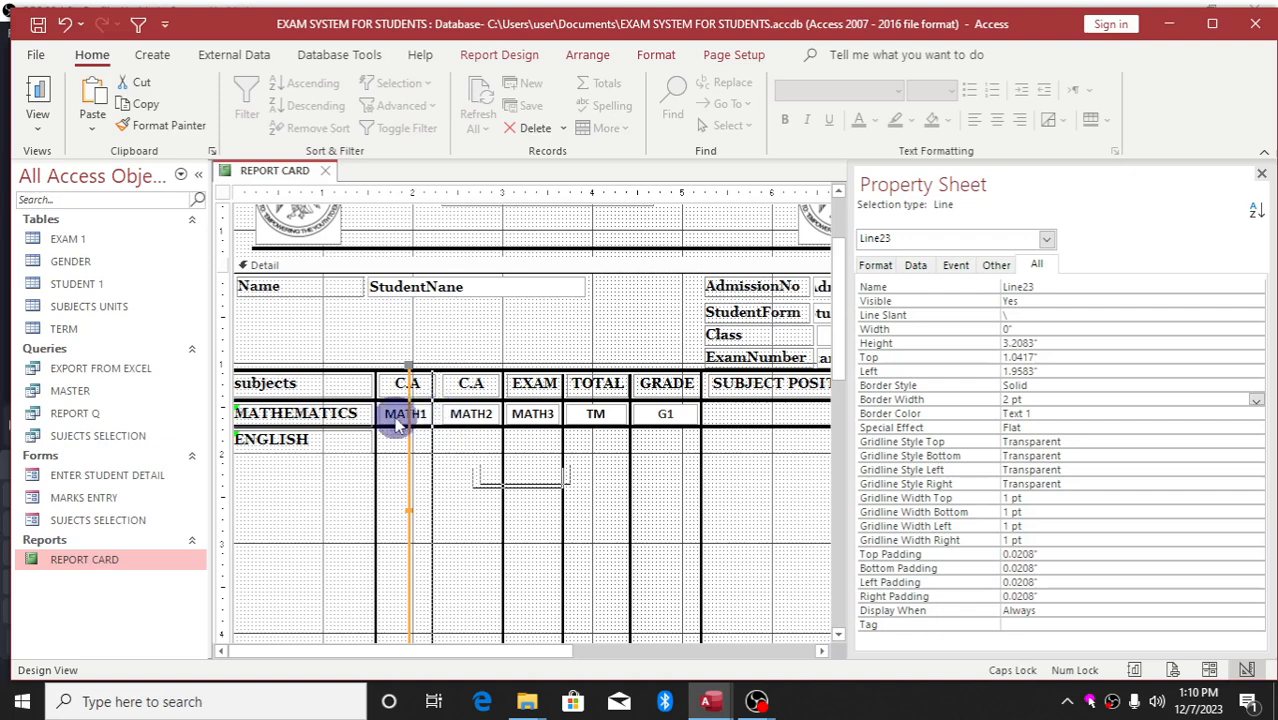
left_click(341, 414)
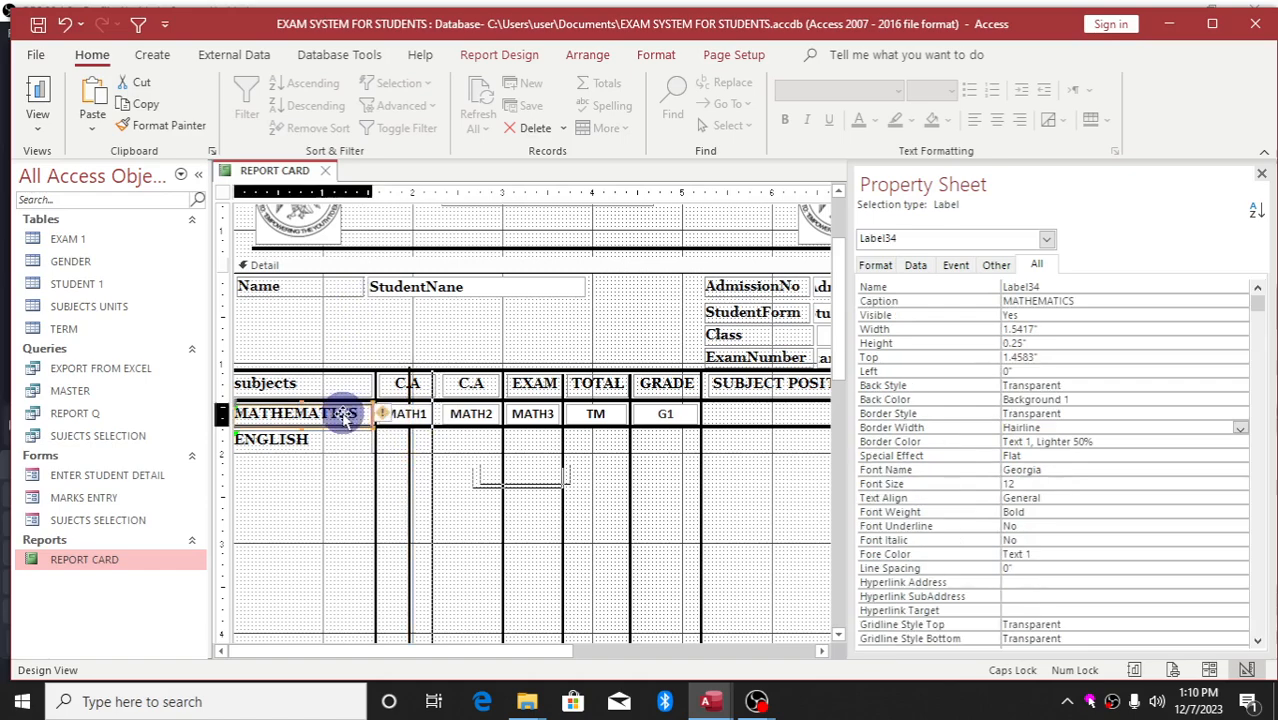
left_click(499, 54)
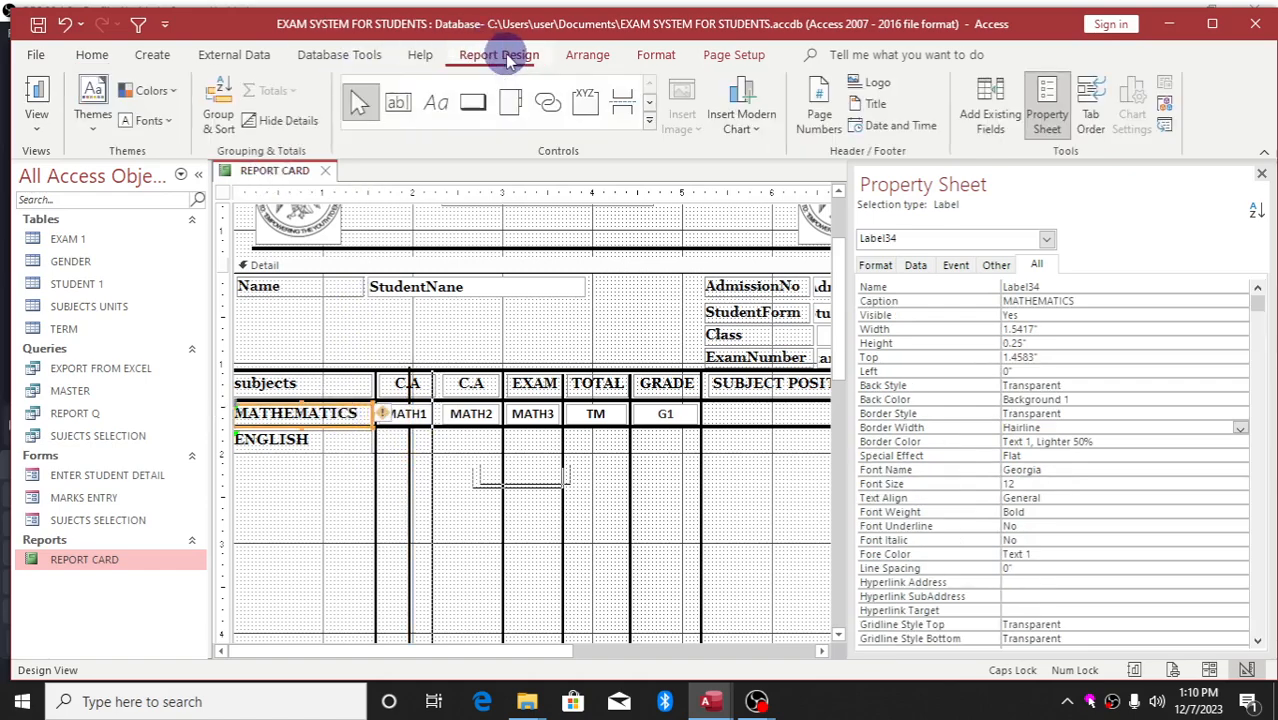
left_click(434, 104)
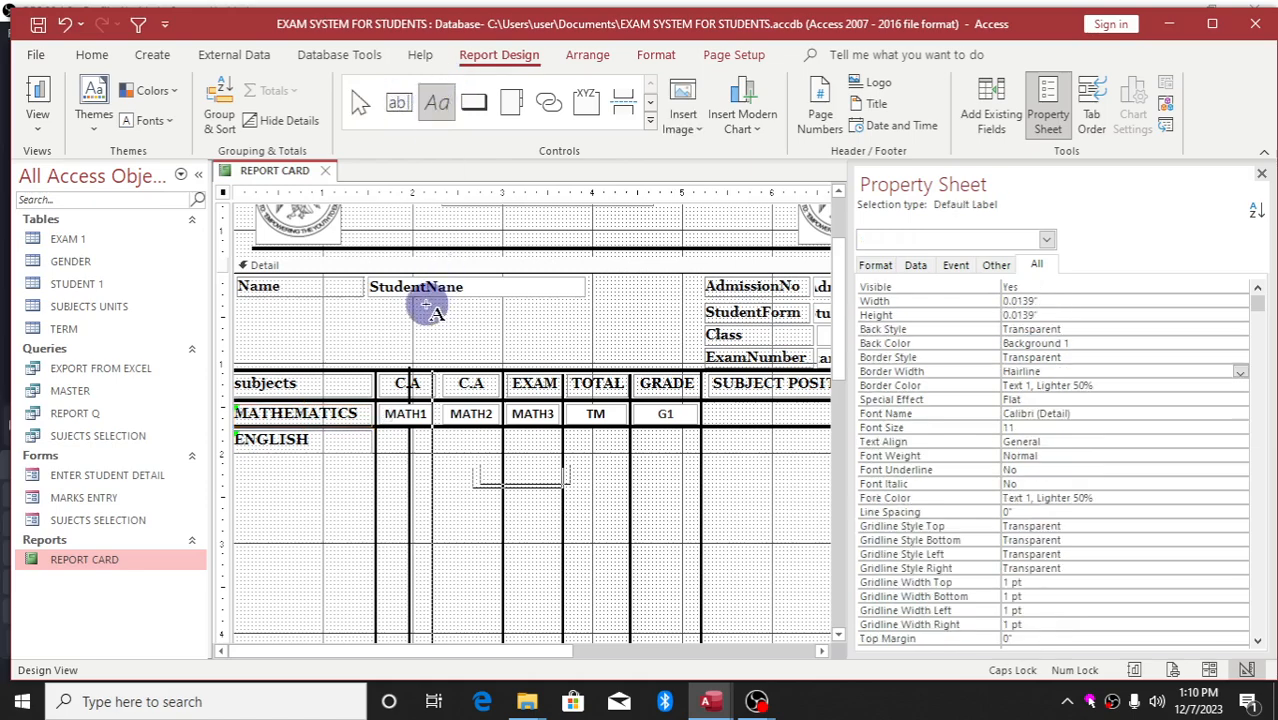
left_click_drag(424, 313, 468, 328)
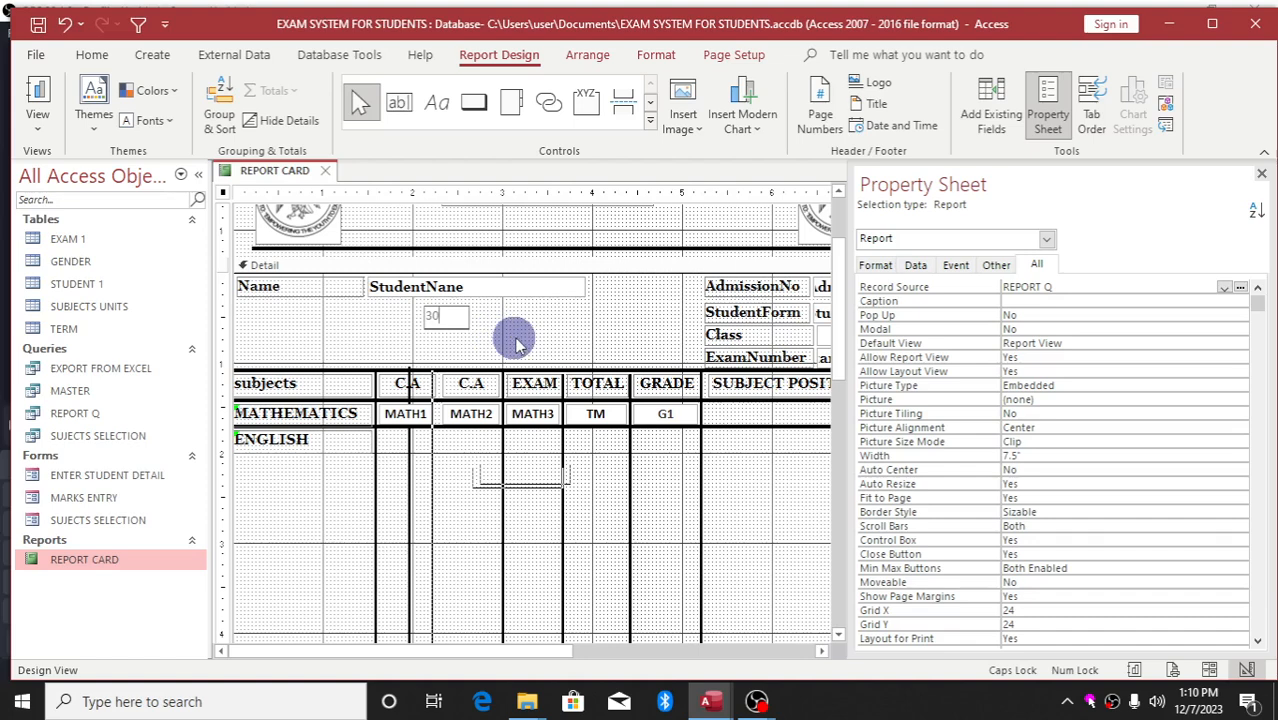
left_click(92, 58)
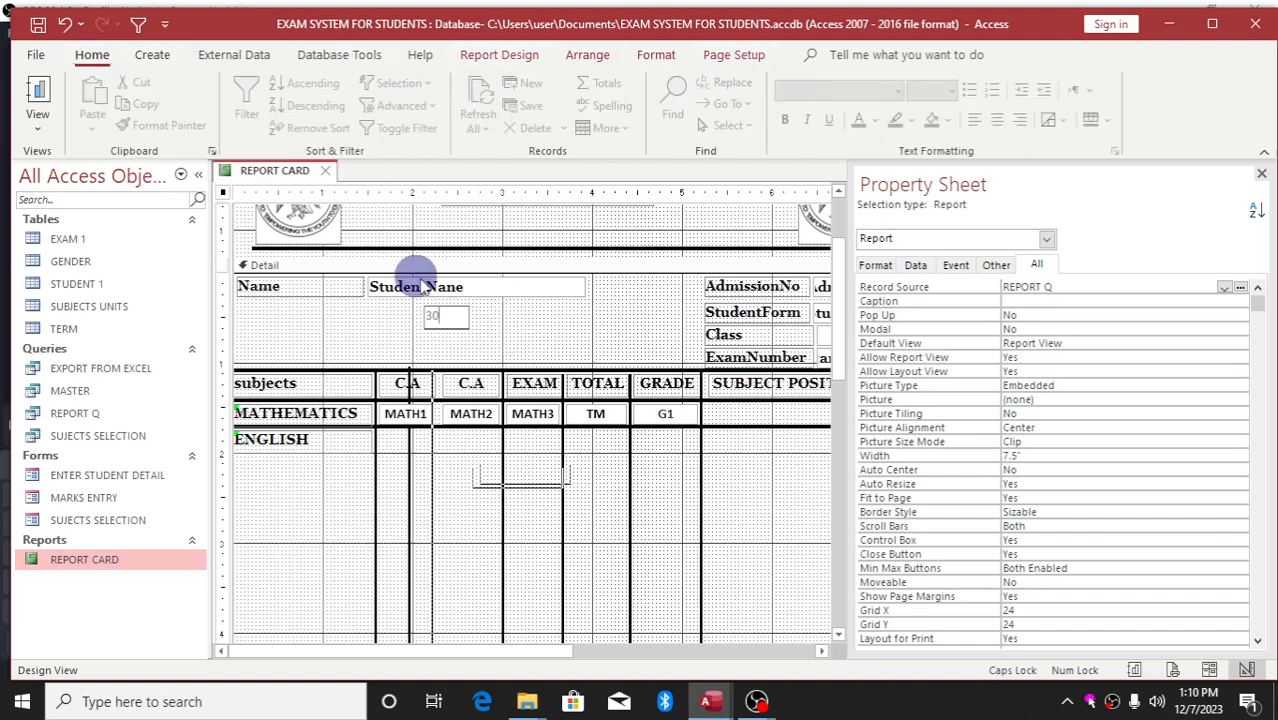
left_click(460, 325)
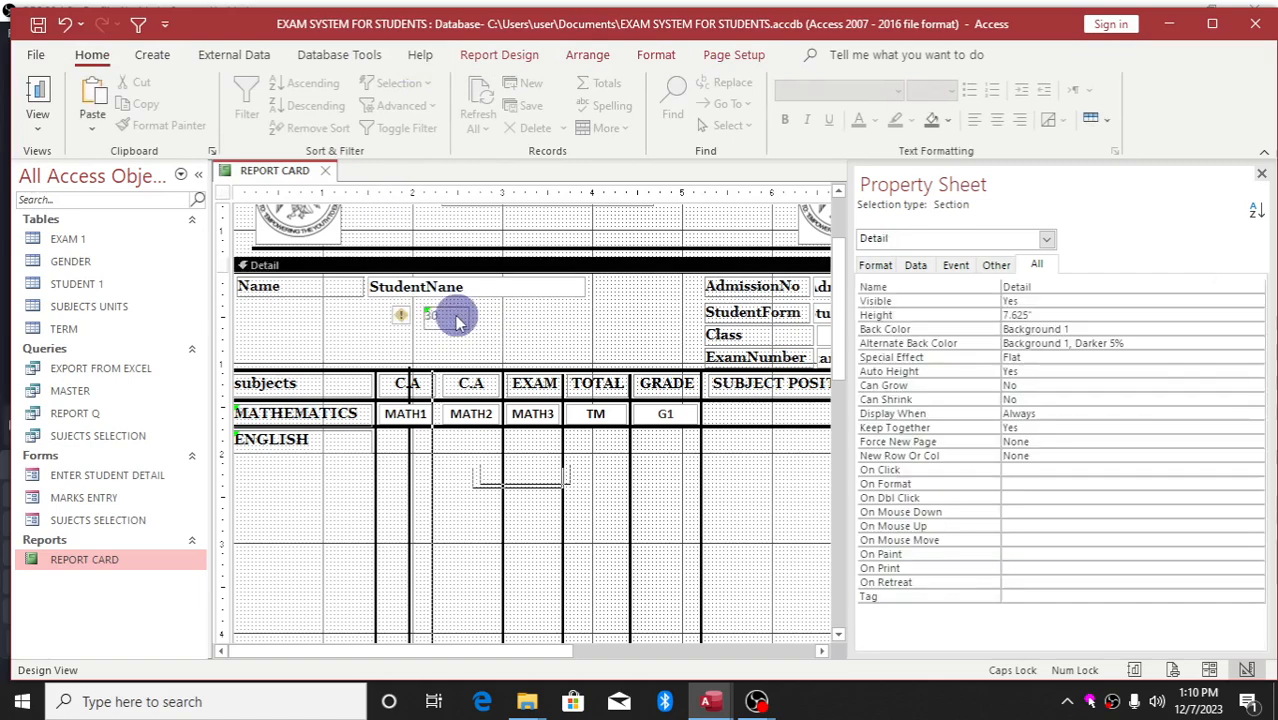
left_click(456, 318)
left_click(518, 322)
left_click(457, 318)
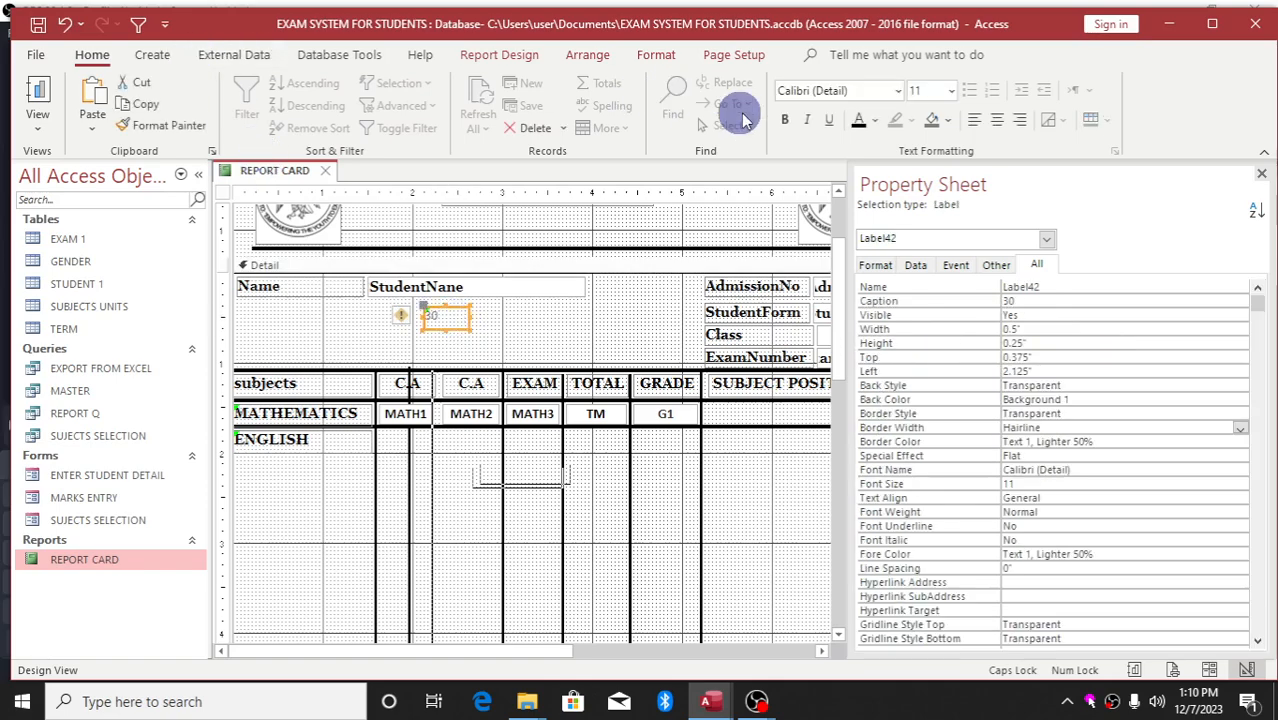
left_click(784, 120)
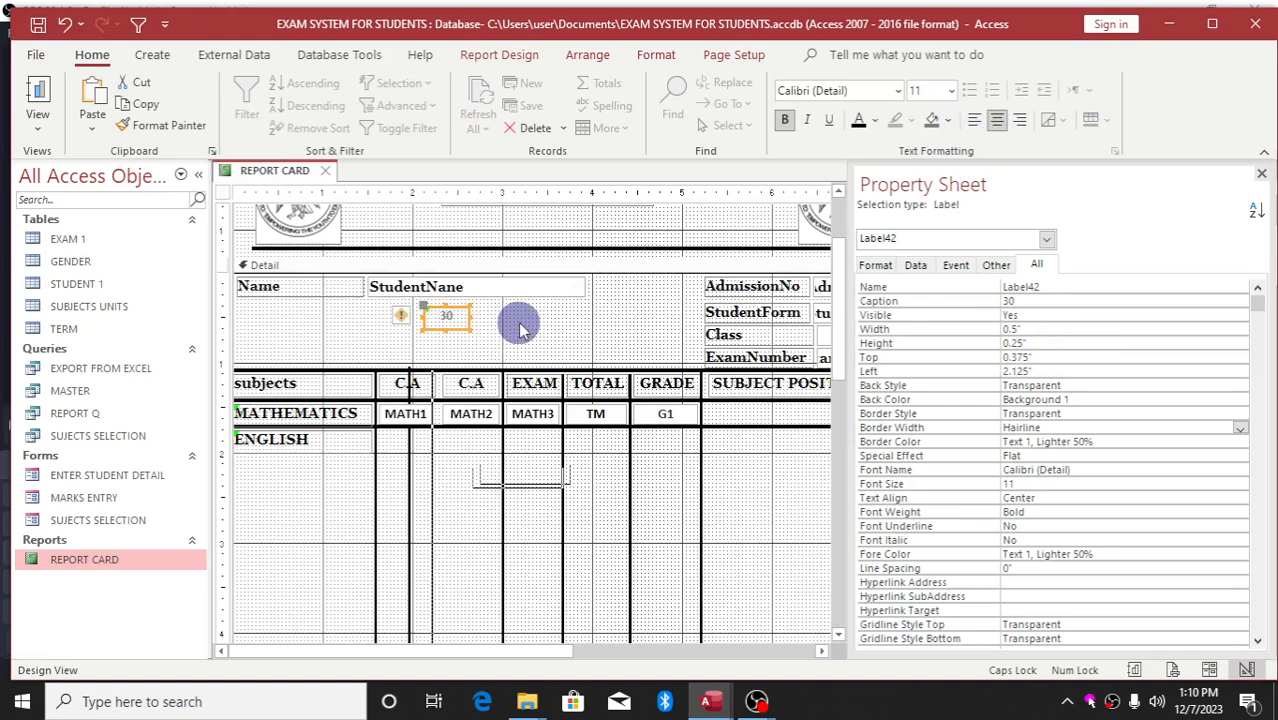
key("ctrl+v")
key("ctrl+v")
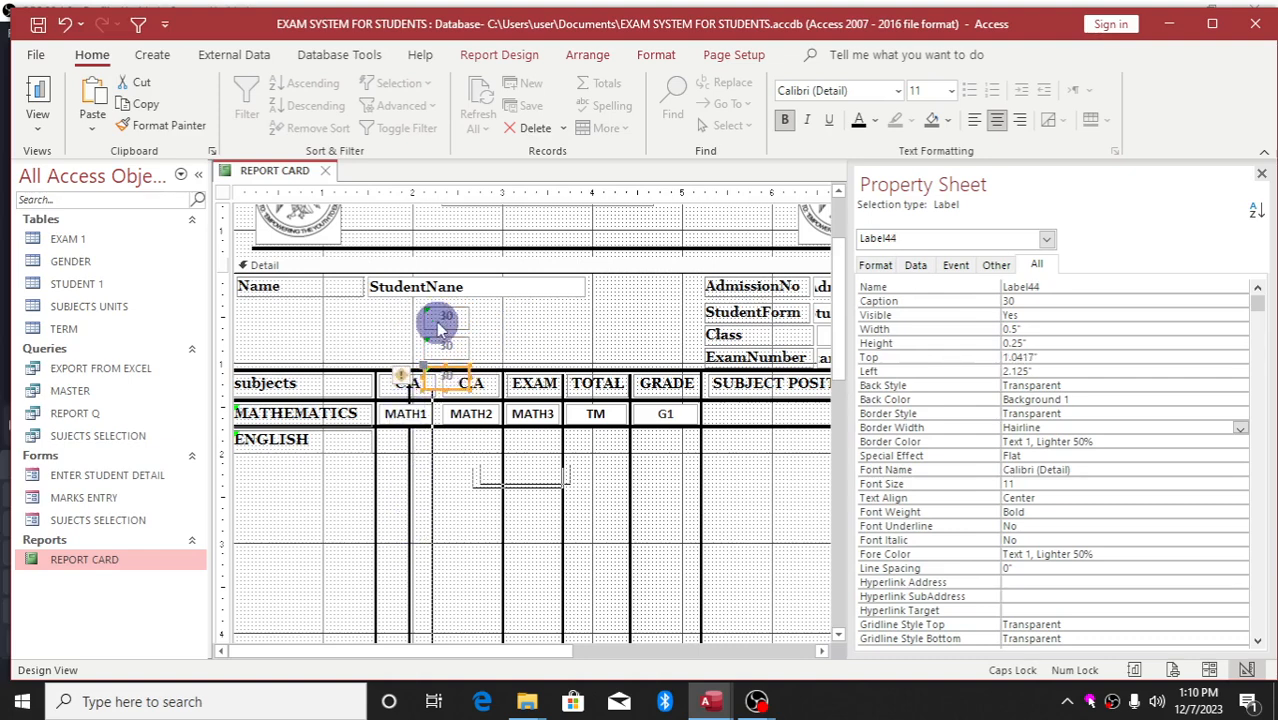
left_click_drag(485, 315, 438, 384)
left_click(547, 325)
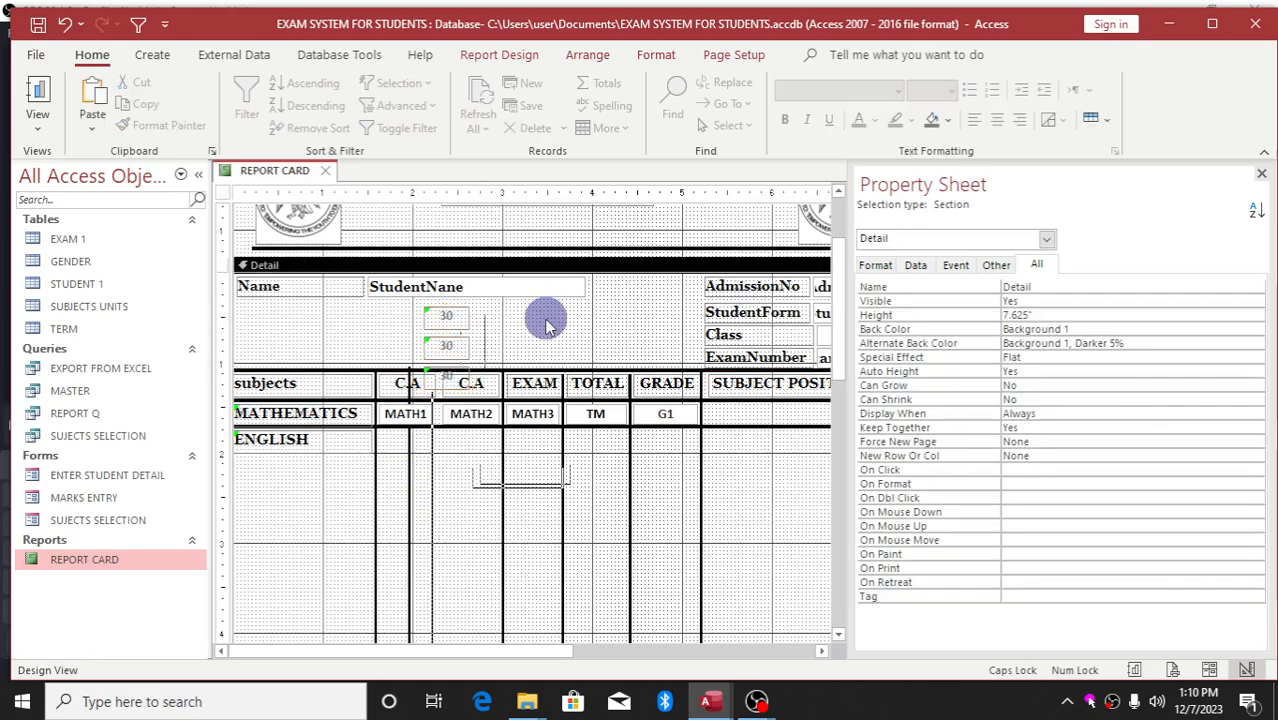
left_click(458, 325)
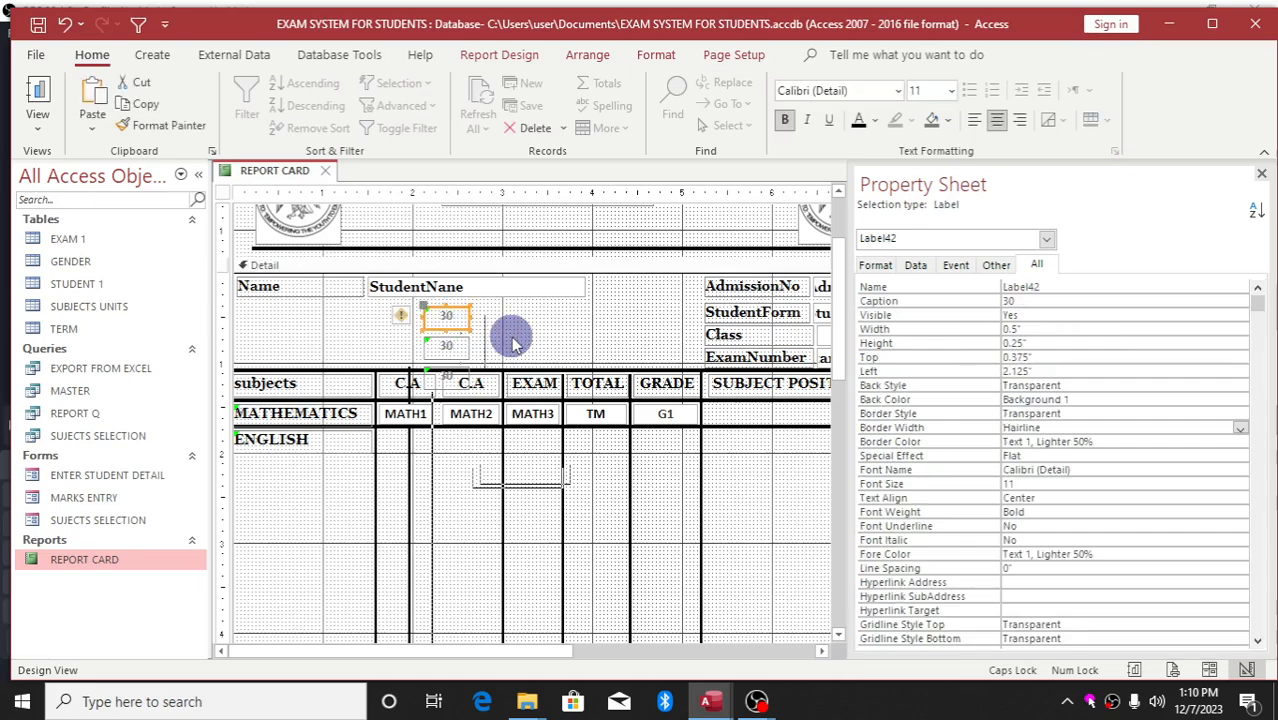
left_click(448, 345)
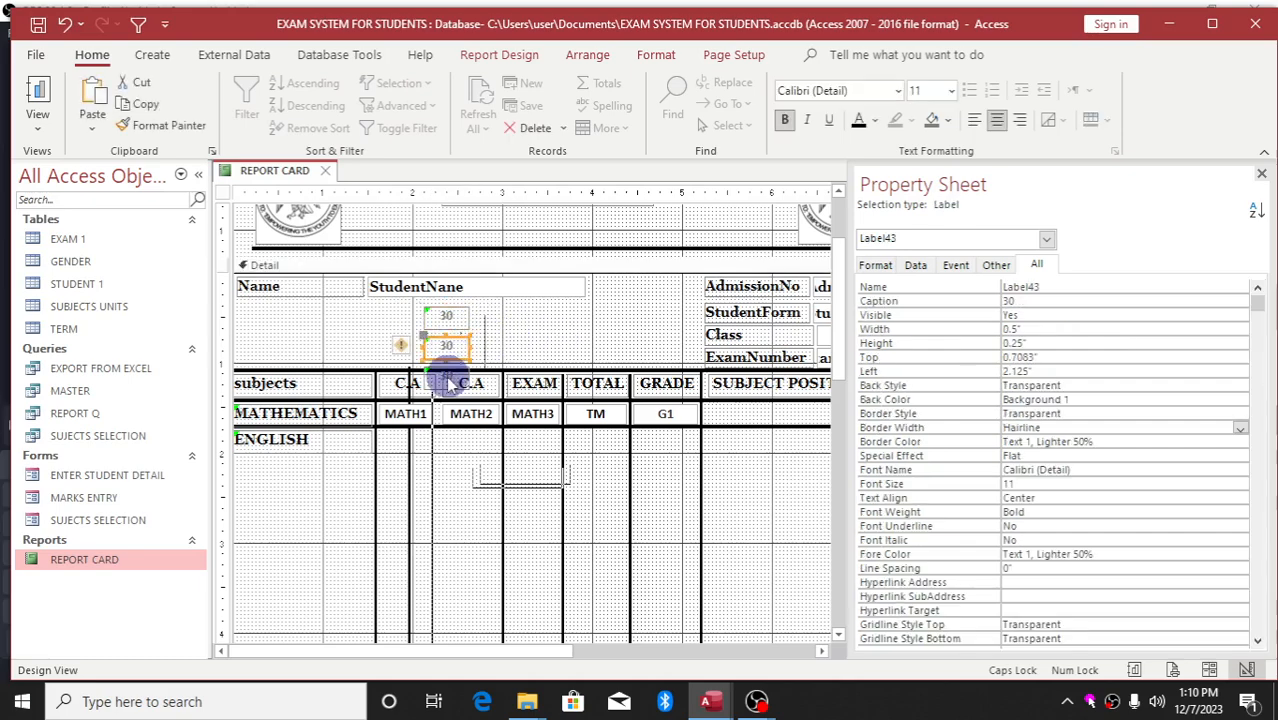
left_click(448, 379, "shift")
left_click(455, 316, "shift")
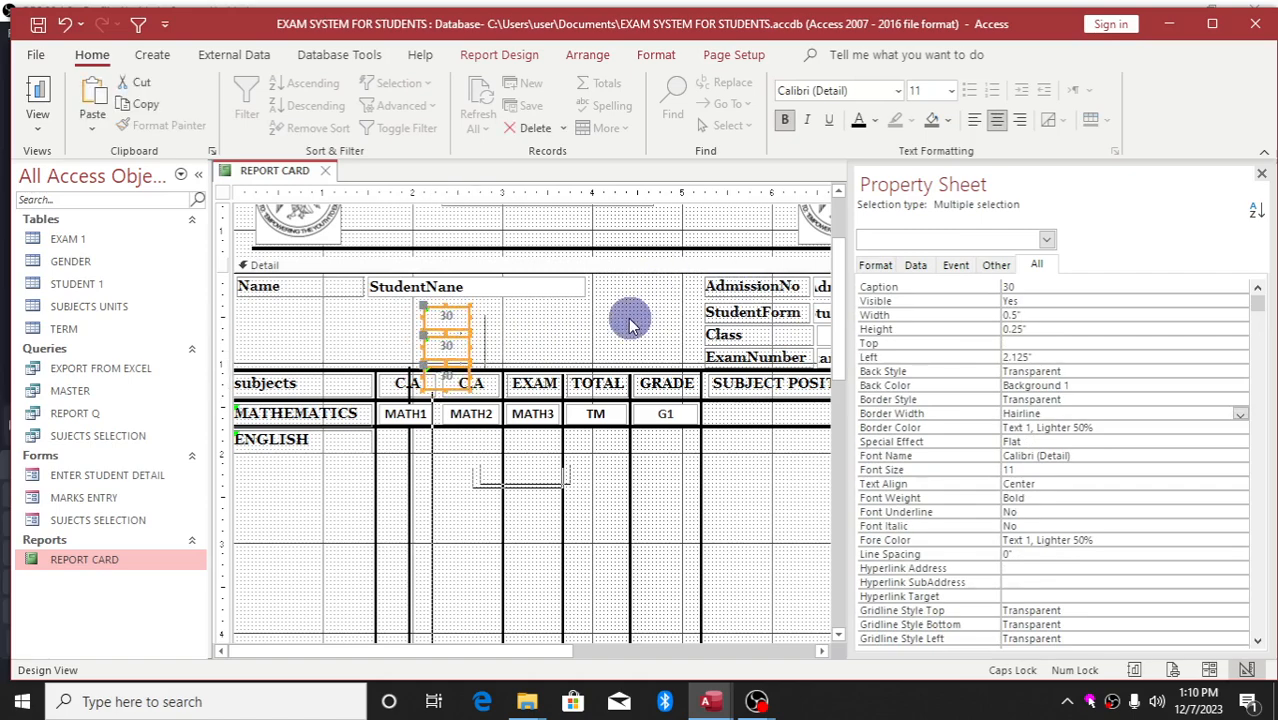
key("Delete")
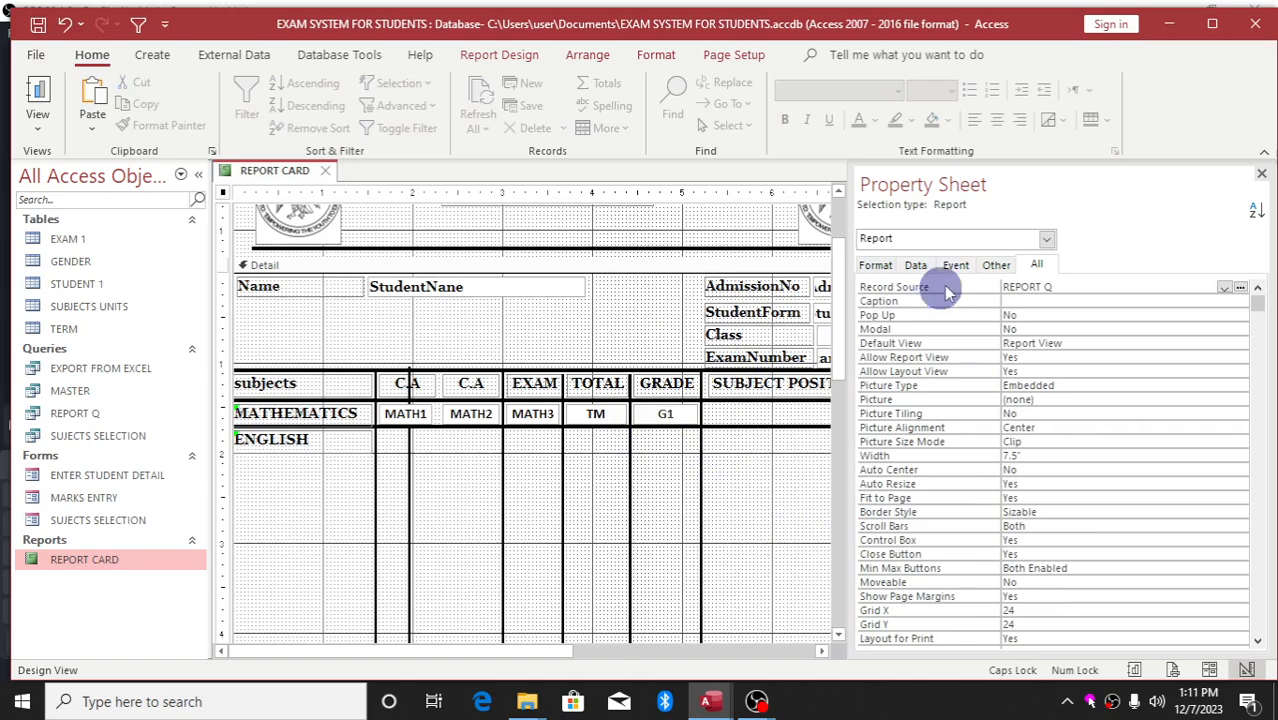
Close the properties panel and switch REPORT CARD to Report View
left_click(1262, 176)
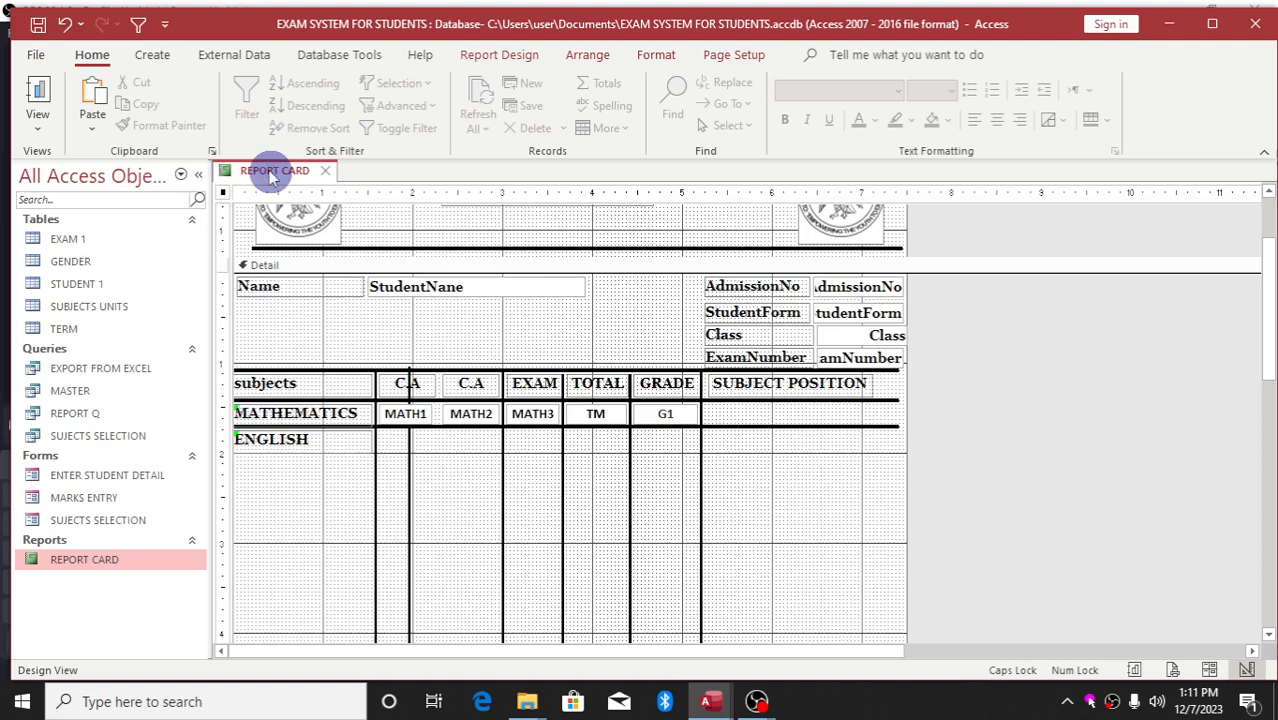
left_click(36, 88)
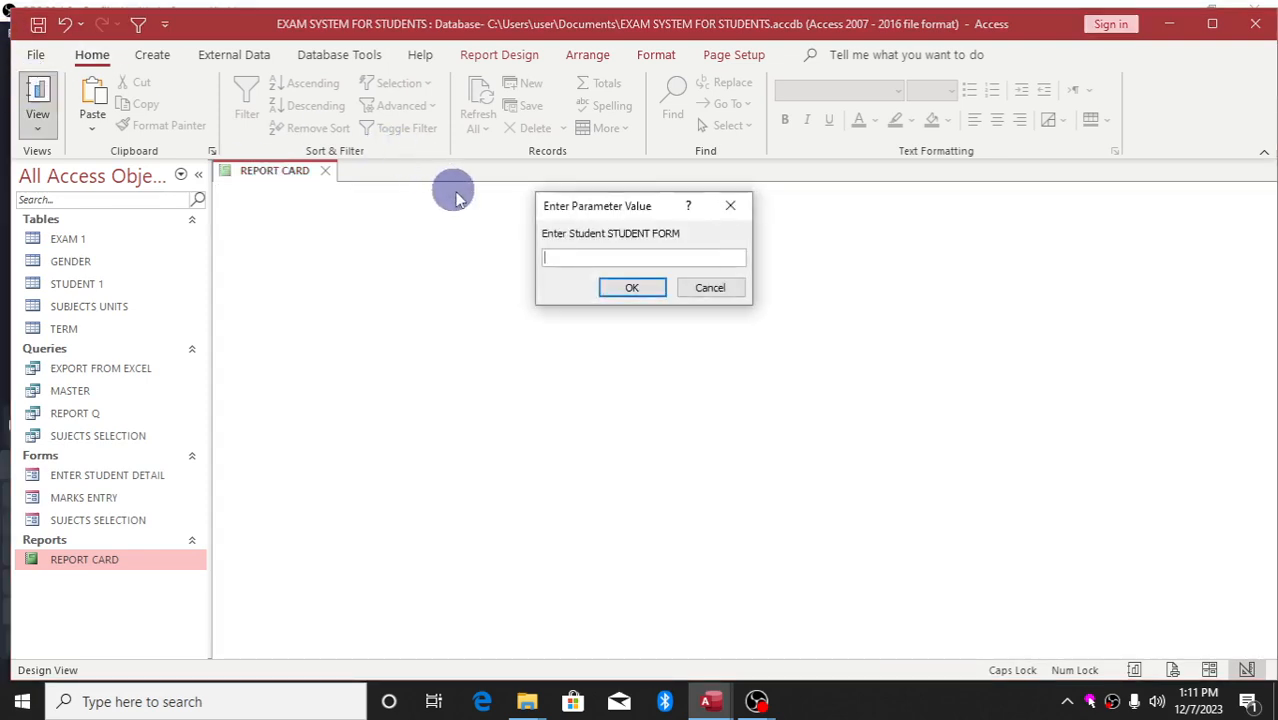
Answer the parameter prompts with form 3, class SCIENCE, year 2023 and TERM 1
left_click(548, 258)
type("3")
key("Return")
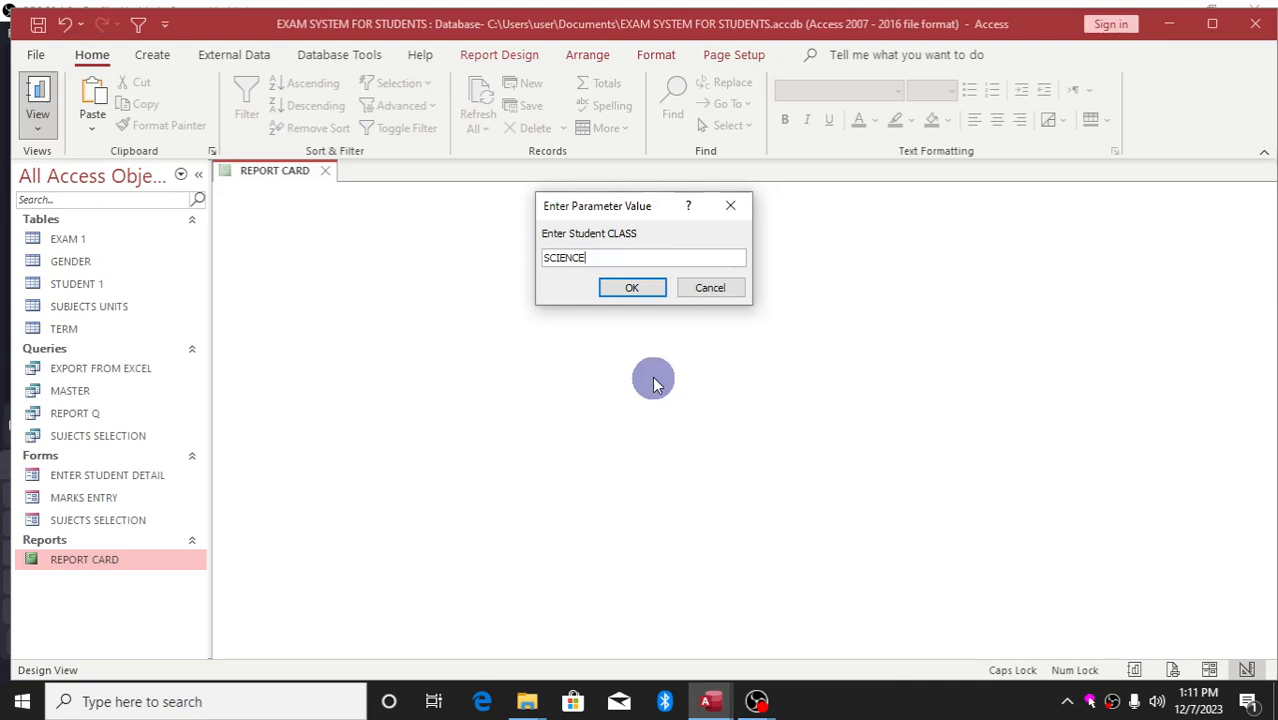
left_click(634, 288)
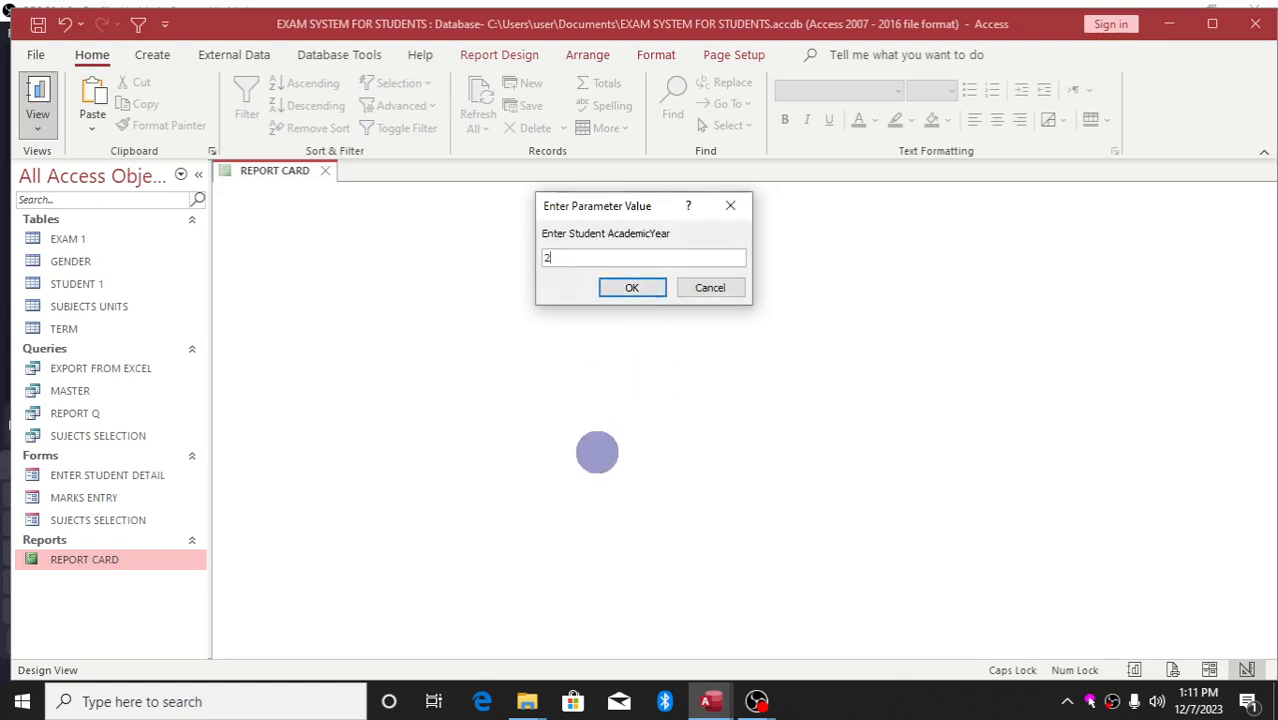
key("Return")
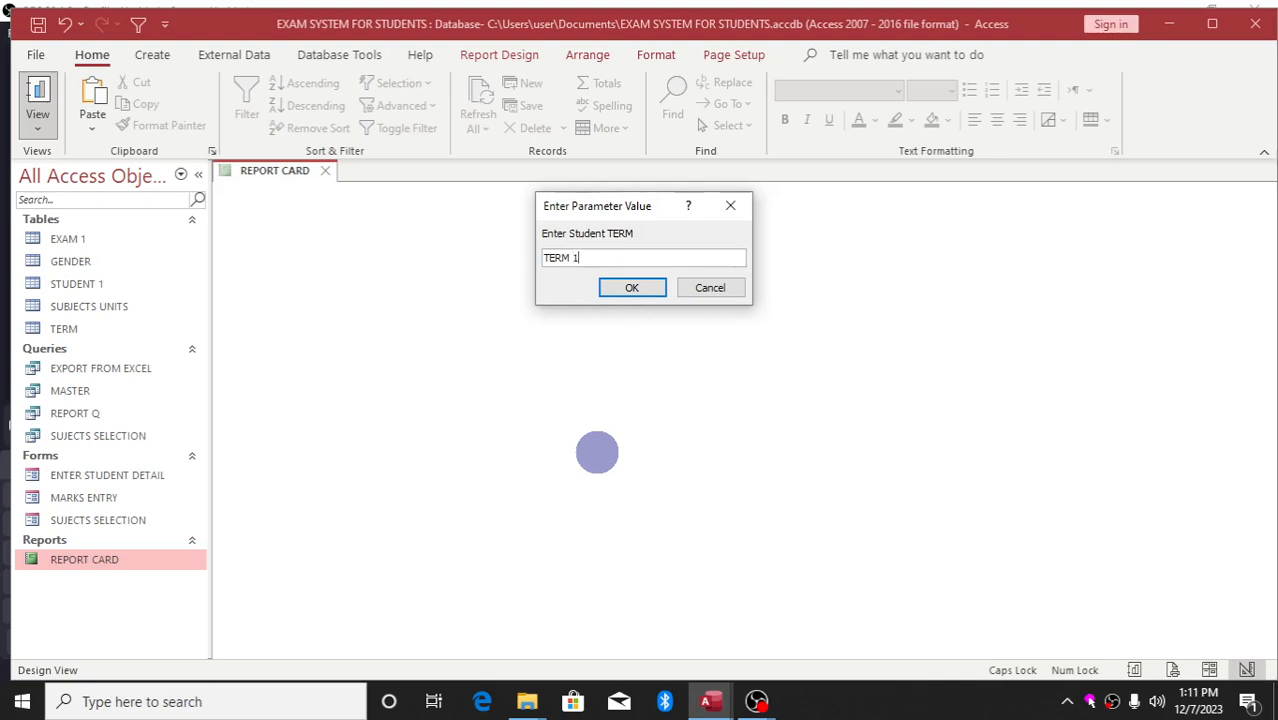
key("Return")
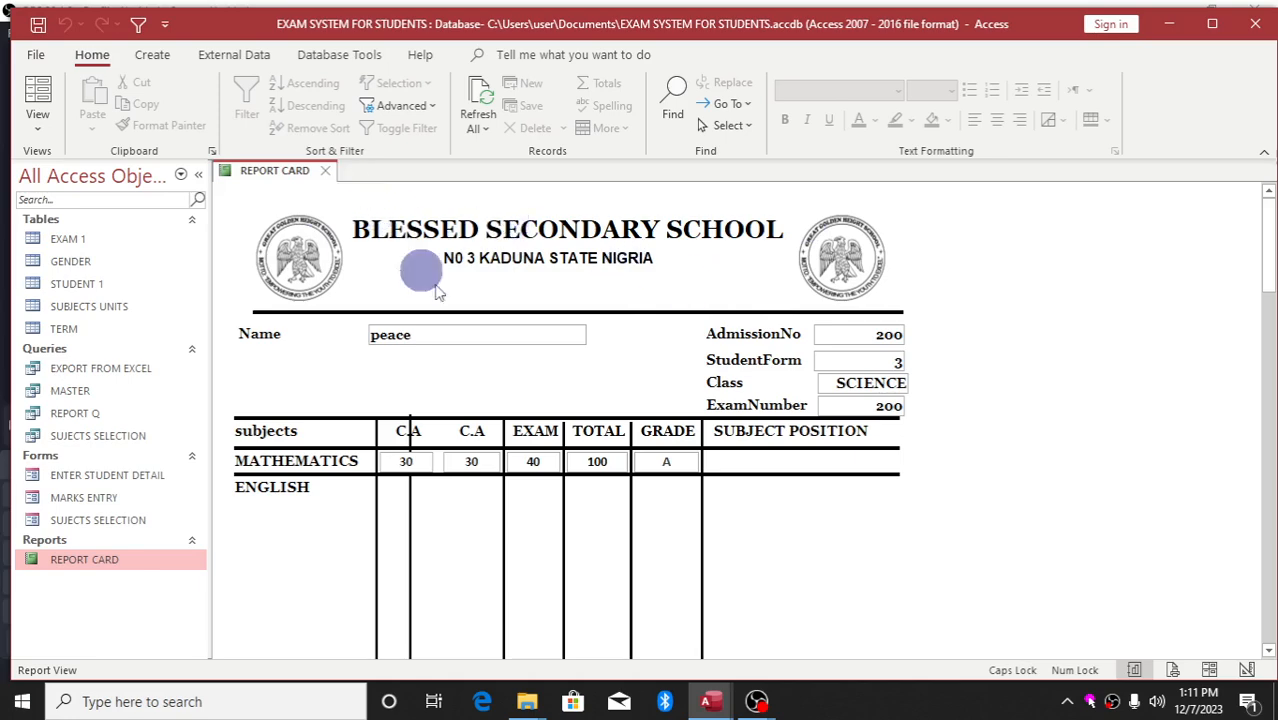
mouse_move(757, 702)
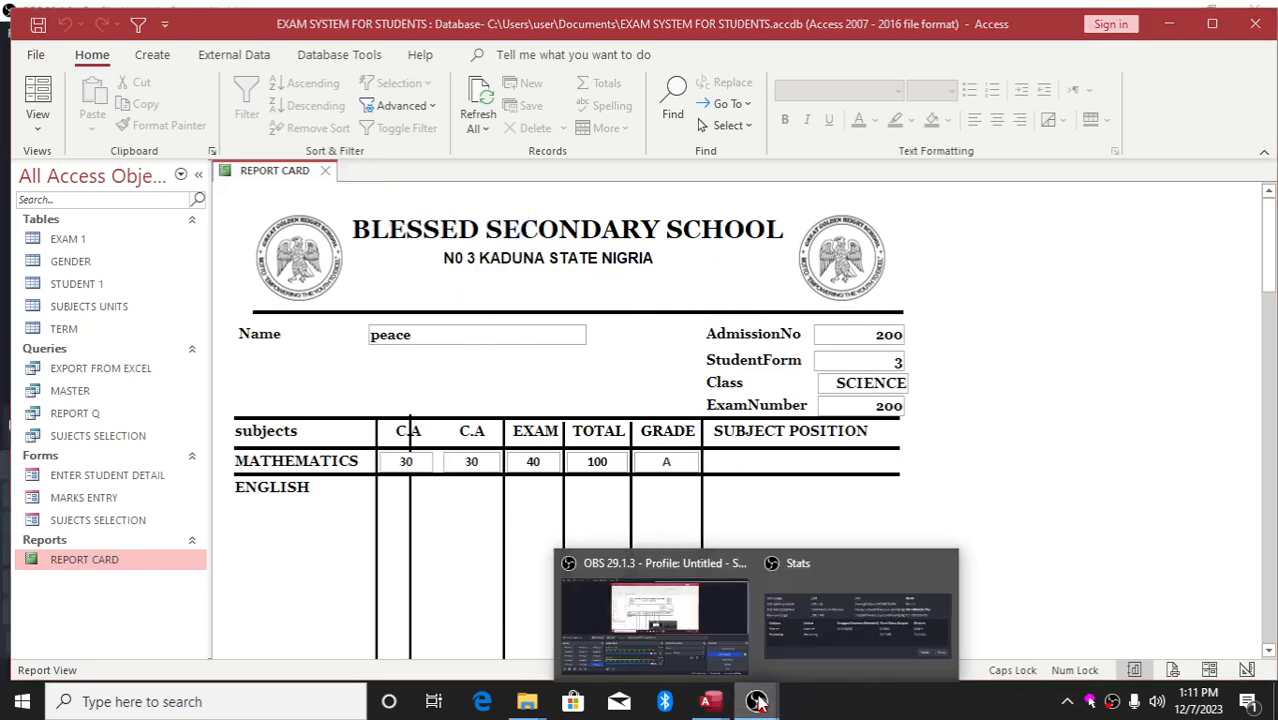